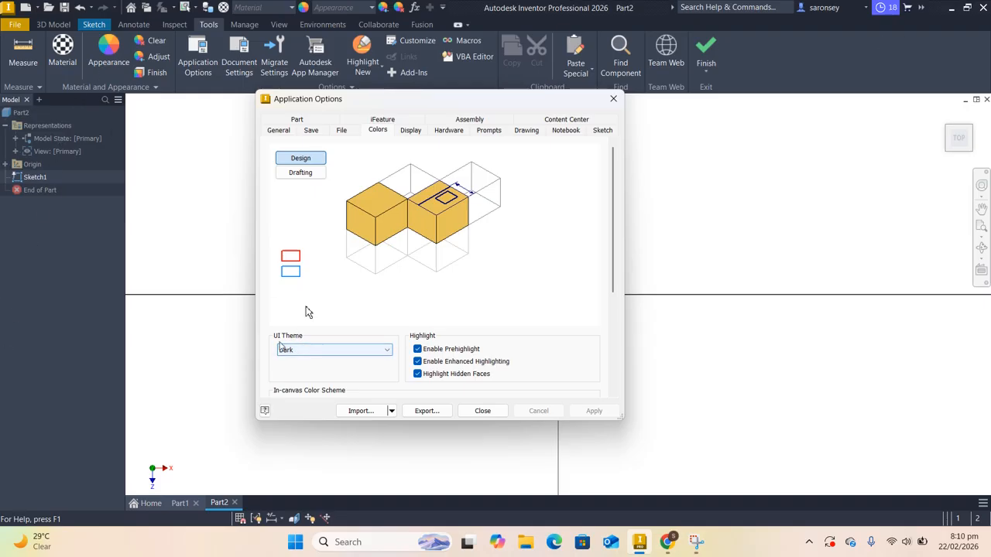
Step: Keep the Dark UI theme and apply the Light in-canvas color scheme in the application options
{"action": "left_click", "coordinate": [319, 350]}
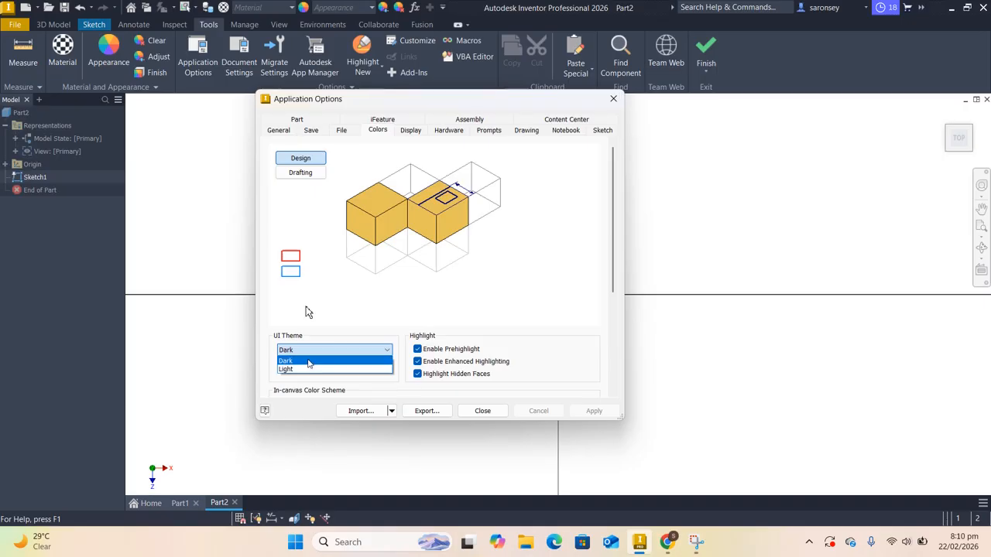
{"action": "left_click", "coordinate": [309, 362]}
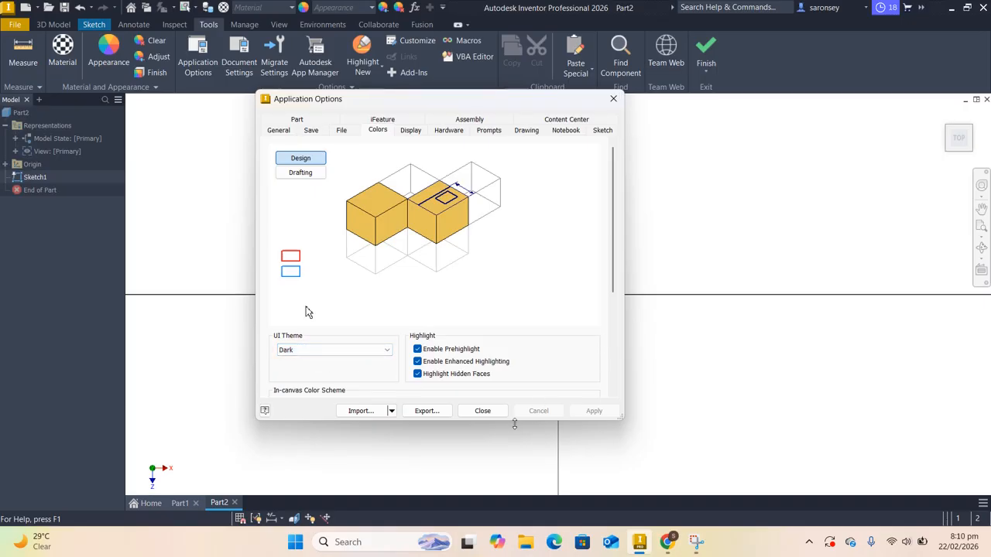
{"action": "left_click_drag", "start_coordinate": [517, 419], "coordinate": [525, 498]}
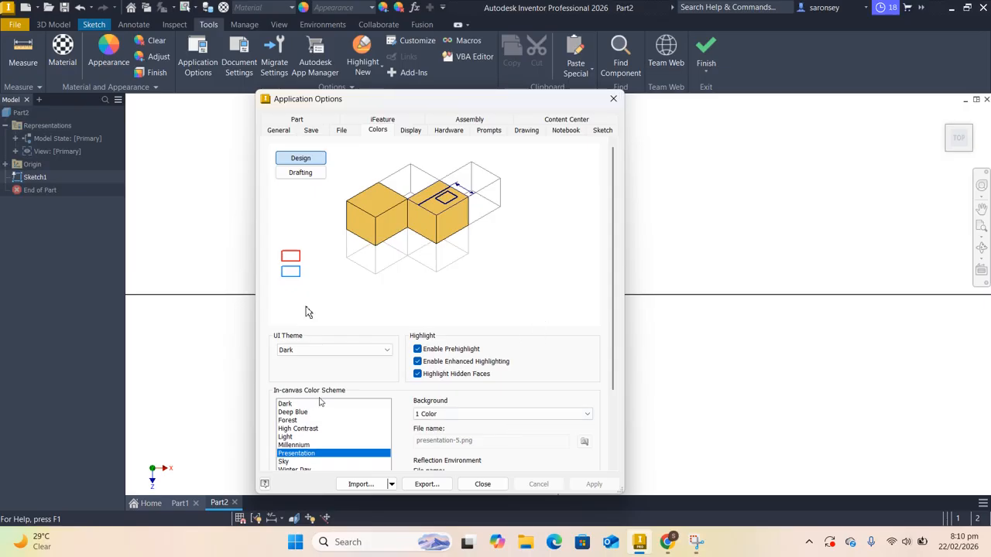
{"action": "left_click", "coordinate": [299, 437]}
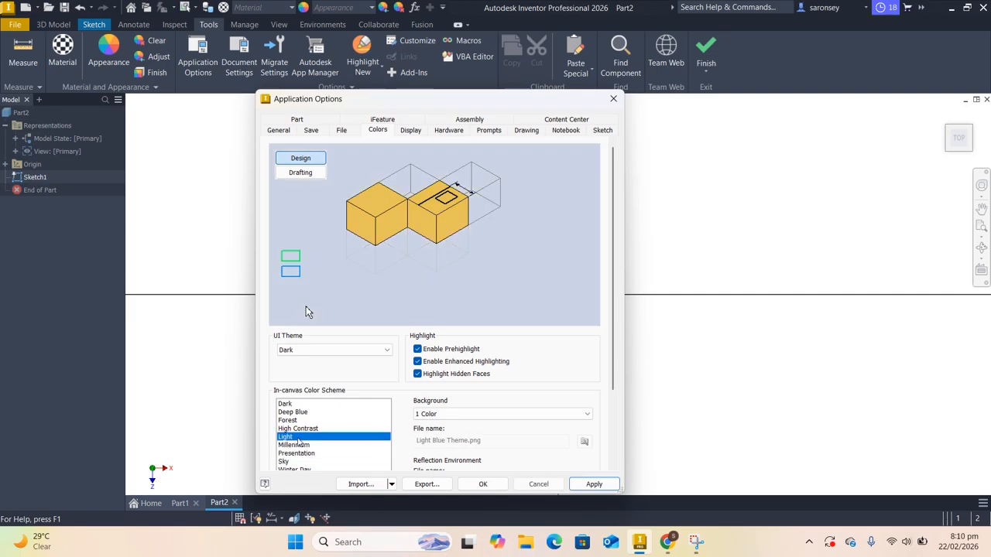
{"action": "left_click", "coordinate": [593, 485]}
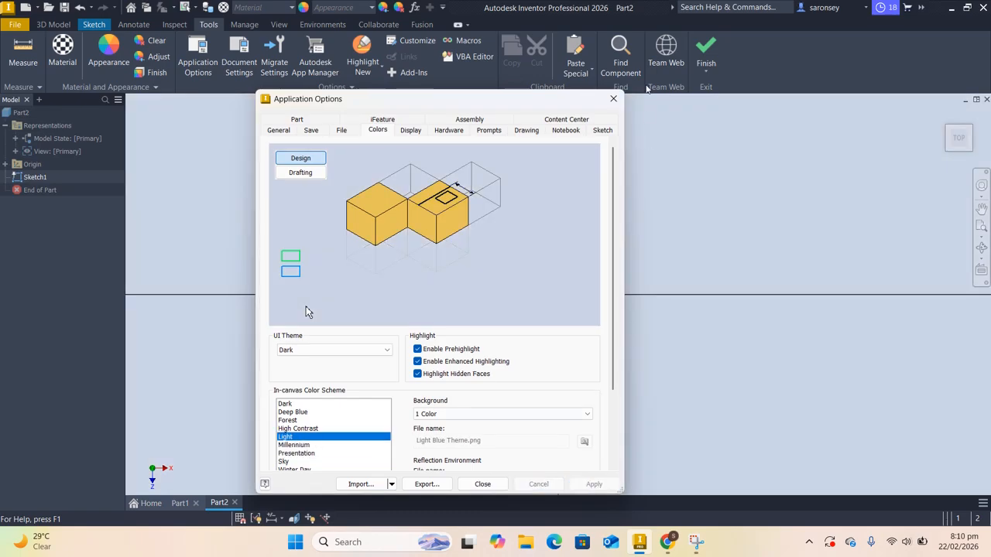
{"action": "left_click", "coordinate": [613, 98]}
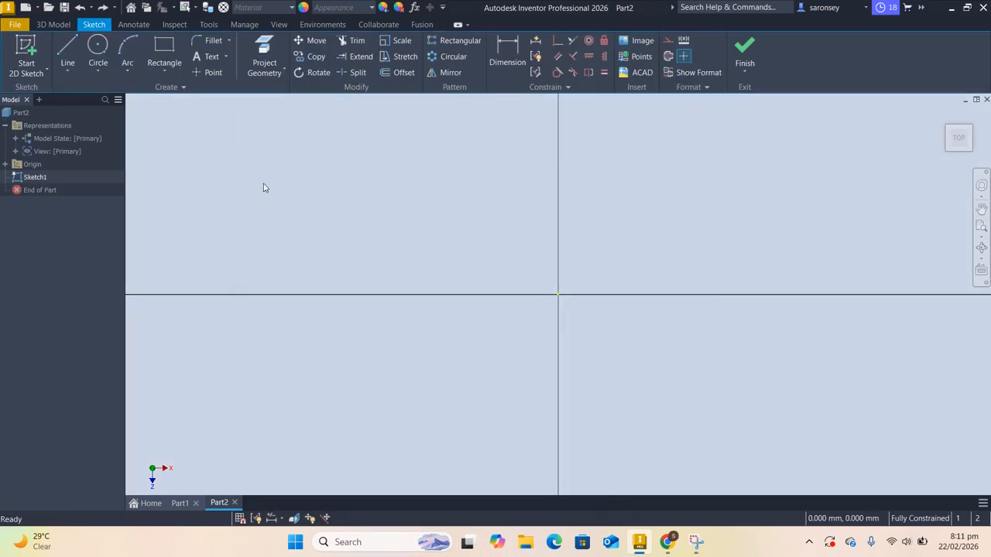
Step: Draw a circle 250 mm in diameter centred on the sketch origin
{"action": "left_click", "coordinate": [98, 48]}
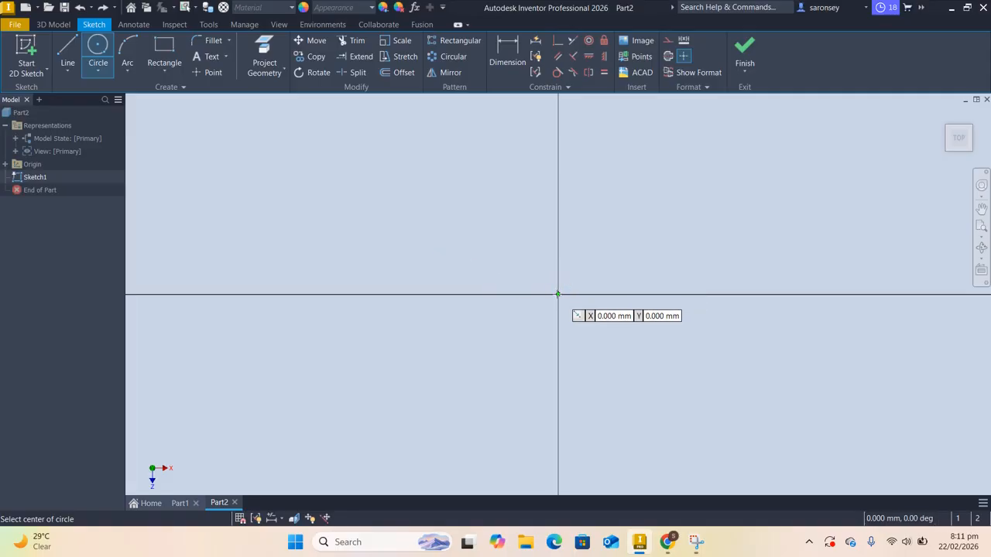
{"action": "left_click", "coordinate": [557, 294]}
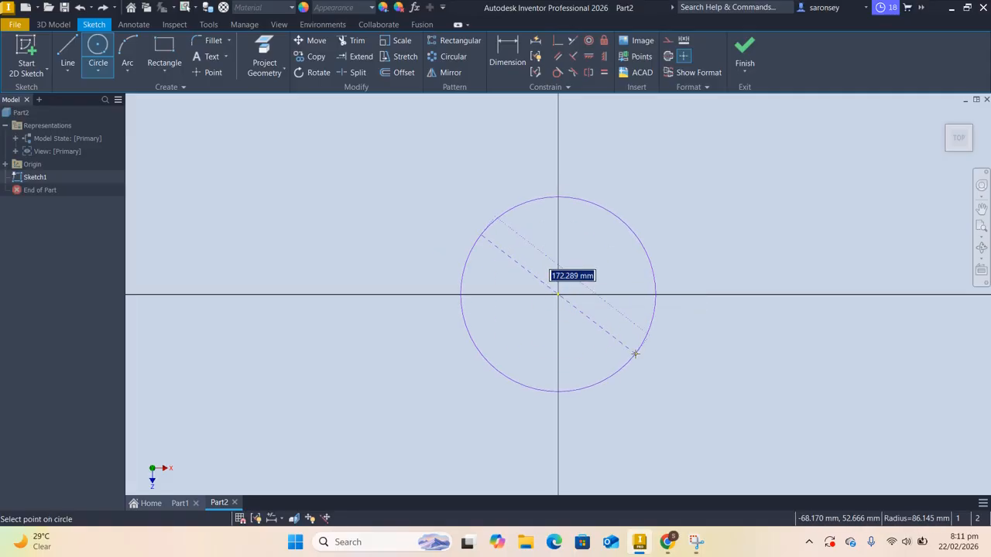
{"action": "type", "text": "2"}
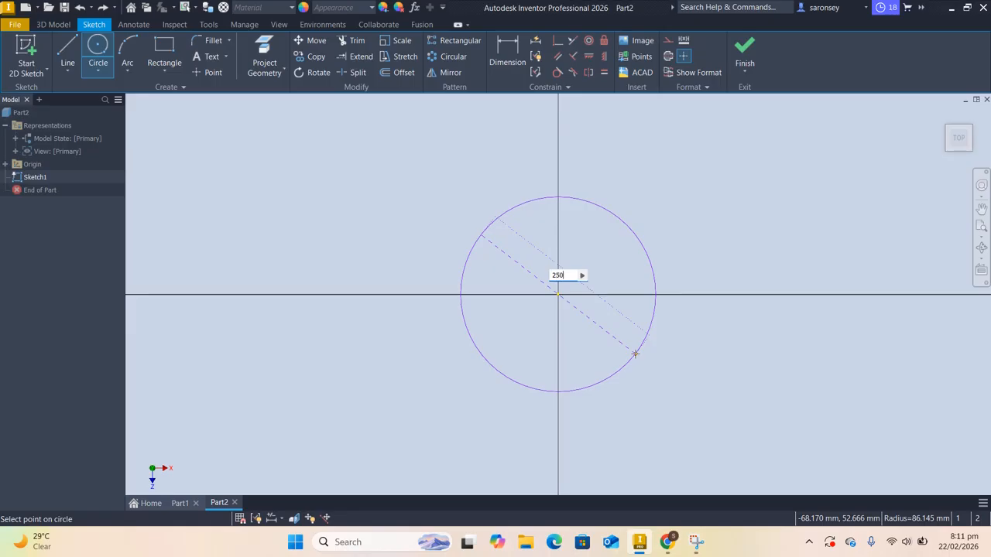
{"action": "type", "text": "50"}
{"action": "key", "text": "Return"}
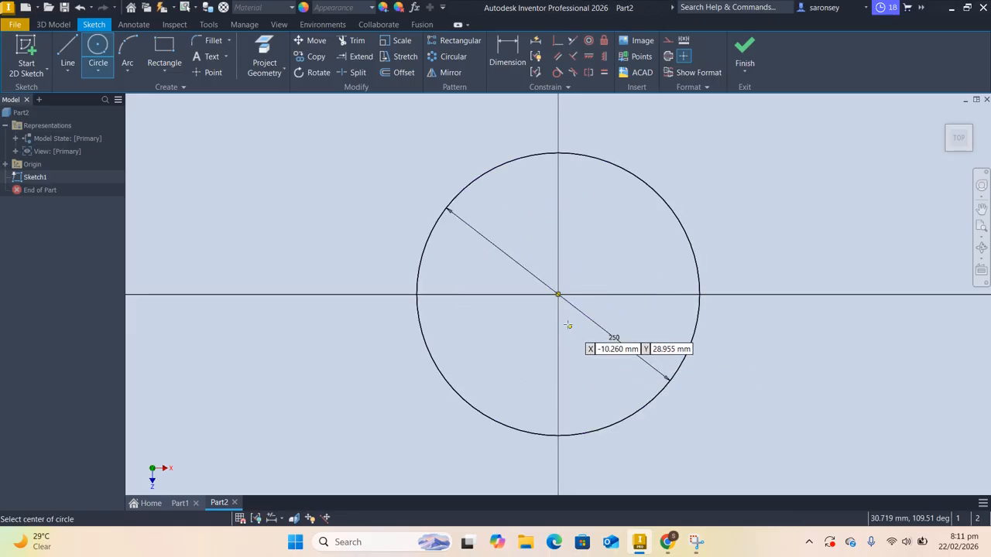
Step: Draw a concentric circle 200 mm in diameter at the origin and convert it to construction geometry
{"action": "left_click", "coordinate": [557, 295]}
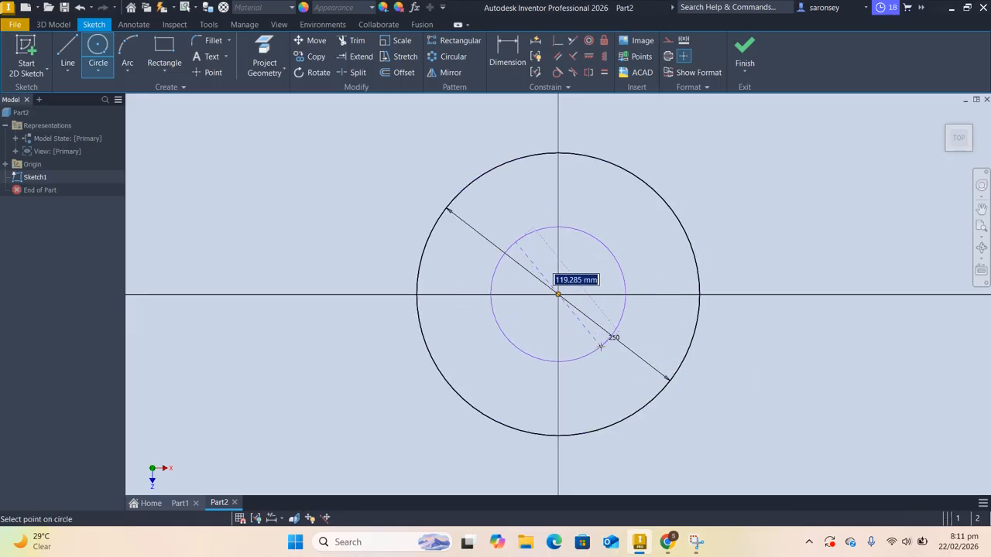
{"action": "type", "text": "200"}
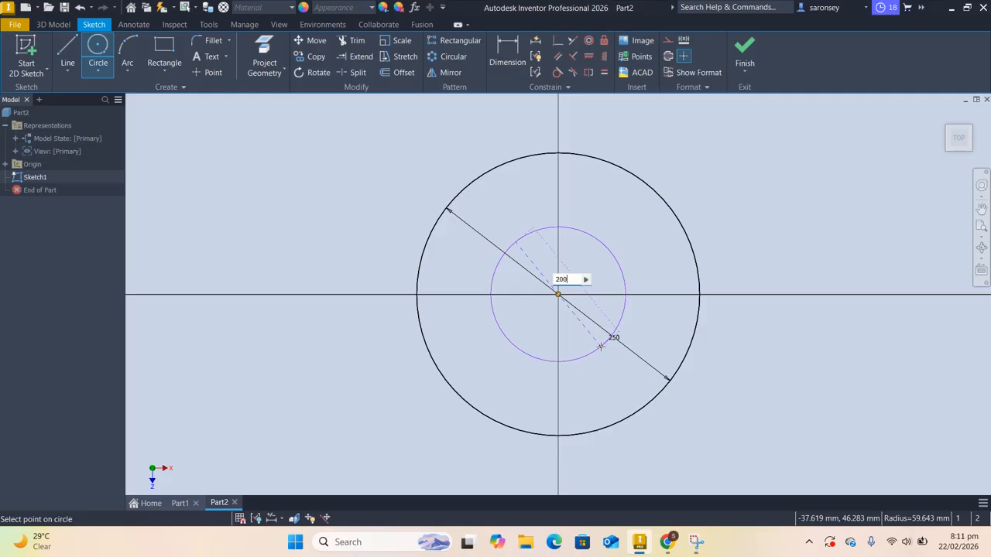
{"action": "key", "text": "Return"}
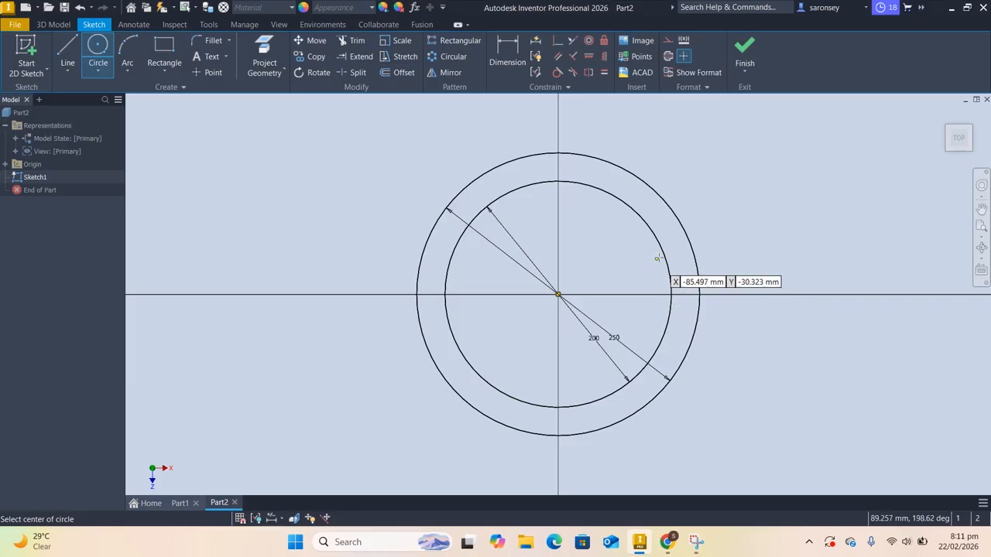
{"action": "right_click", "coordinate": [699, 162]}
{"action": "left_click", "coordinate": [725, 166]}
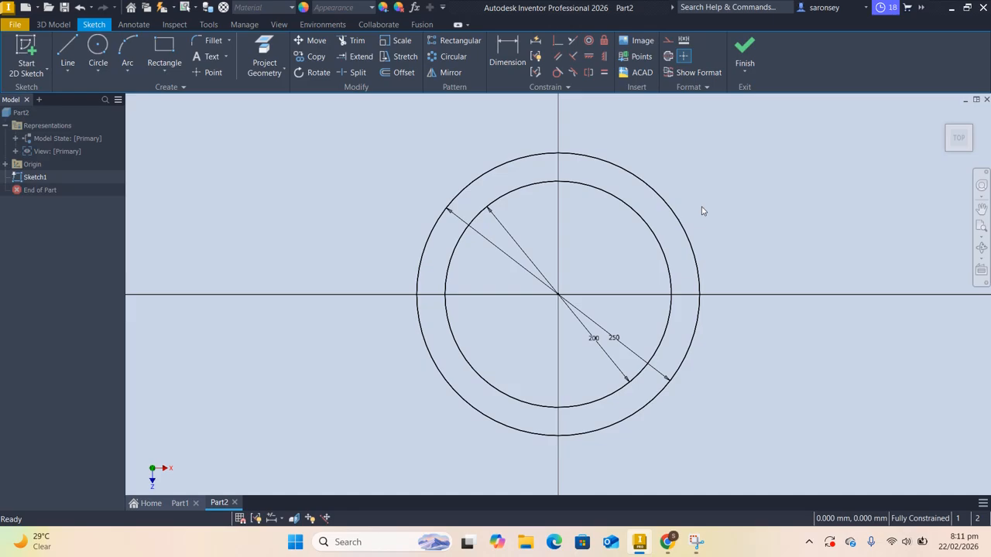
{"action": "left_click", "coordinate": [640, 222]}
{"action": "left_click", "coordinate": [668, 41]}
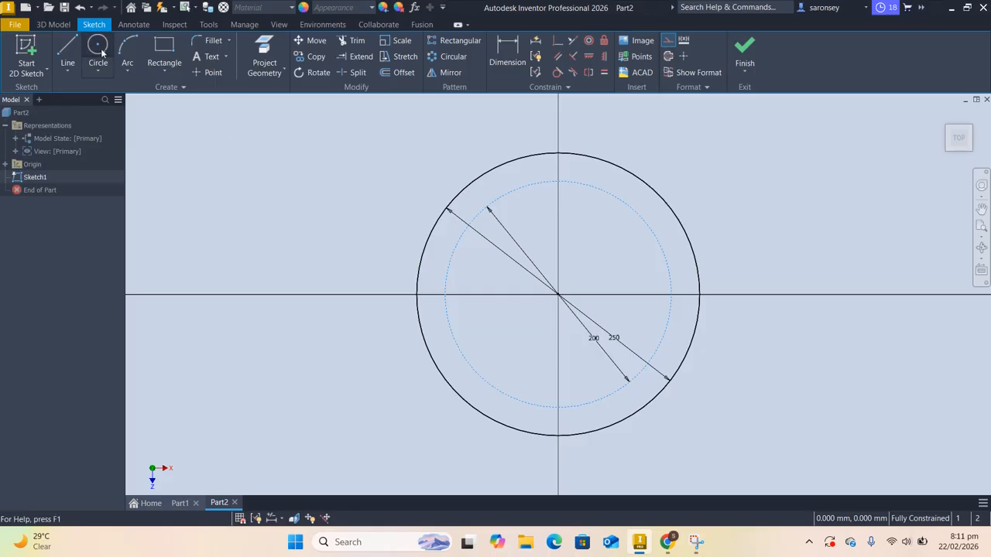
Step: Draw a circle 23 mm in diameter just inside the upper part of the construction circle, near the vertical axis
{"action": "key", "text": "c"}
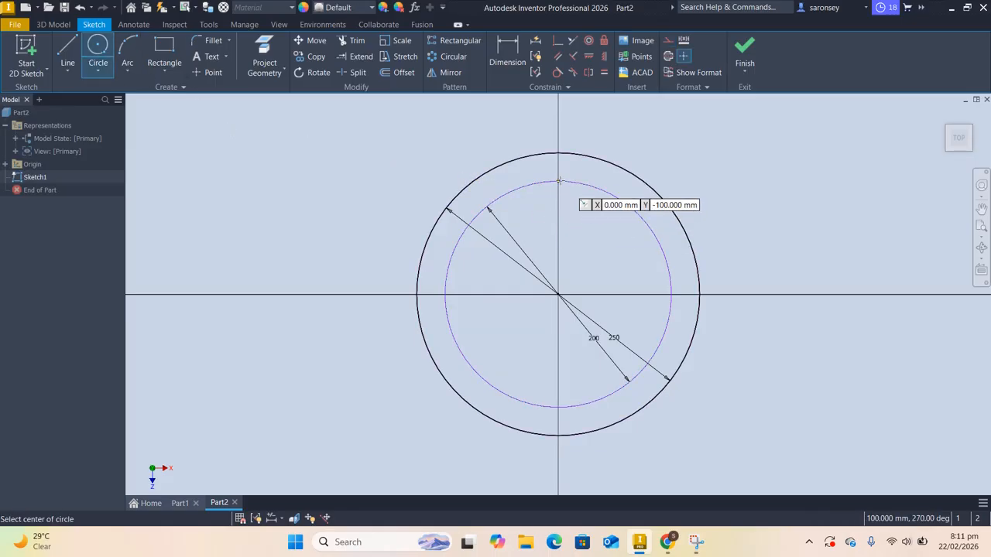
{"action": "left_click", "coordinate": [564, 207]}
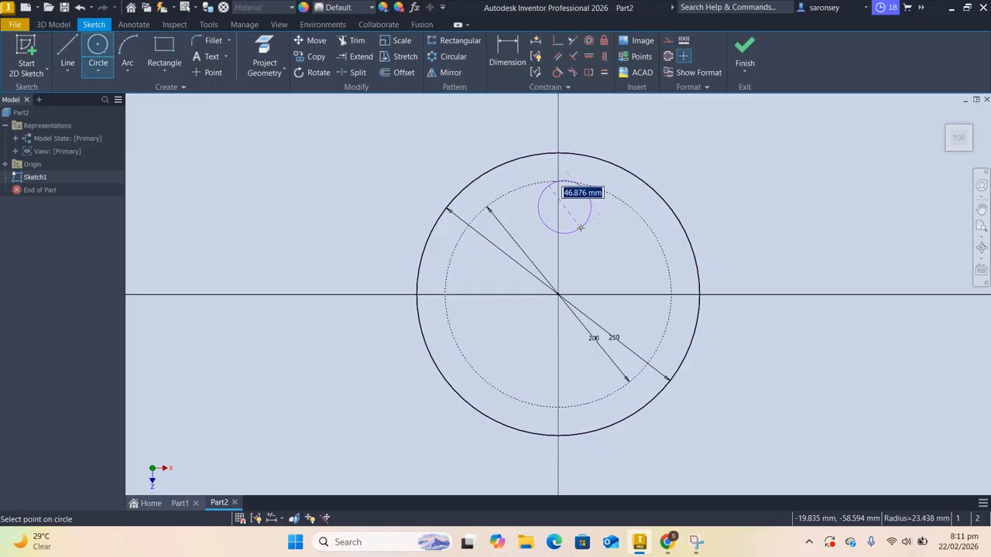
{"action": "type", "text": "23"}
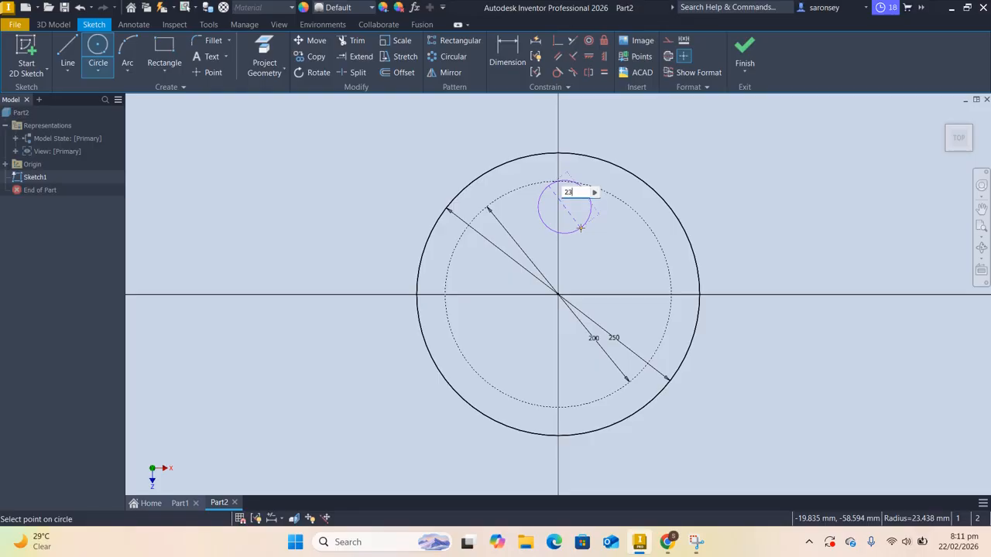
{"action": "key", "text": "Return"}
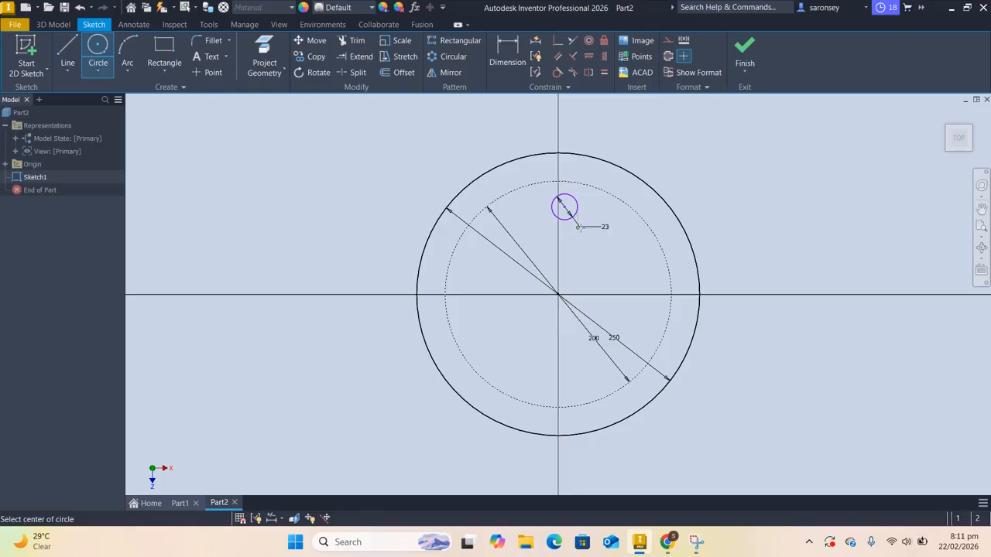
{"action": "left_click", "coordinate": [590, 58]}
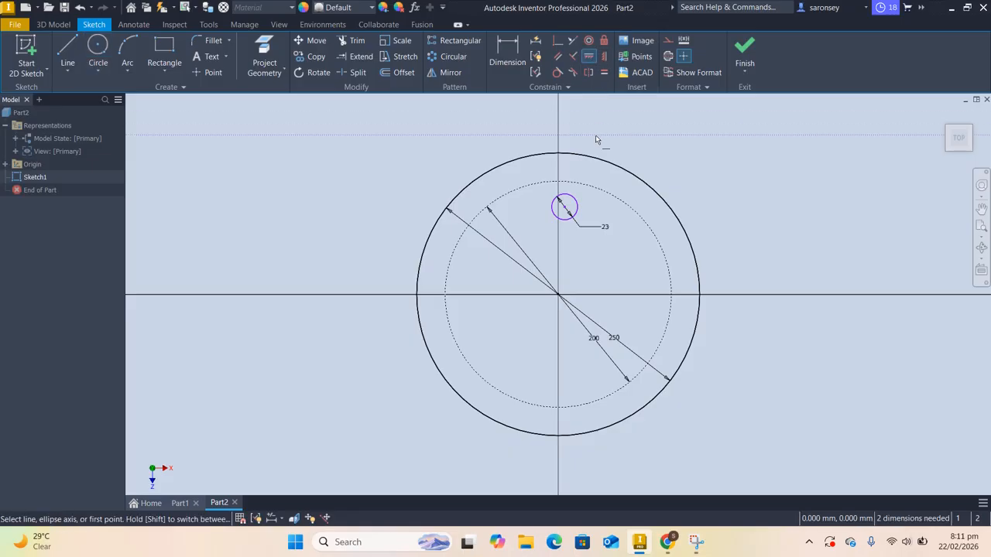
{"action": "left_click", "coordinate": [565, 208]}
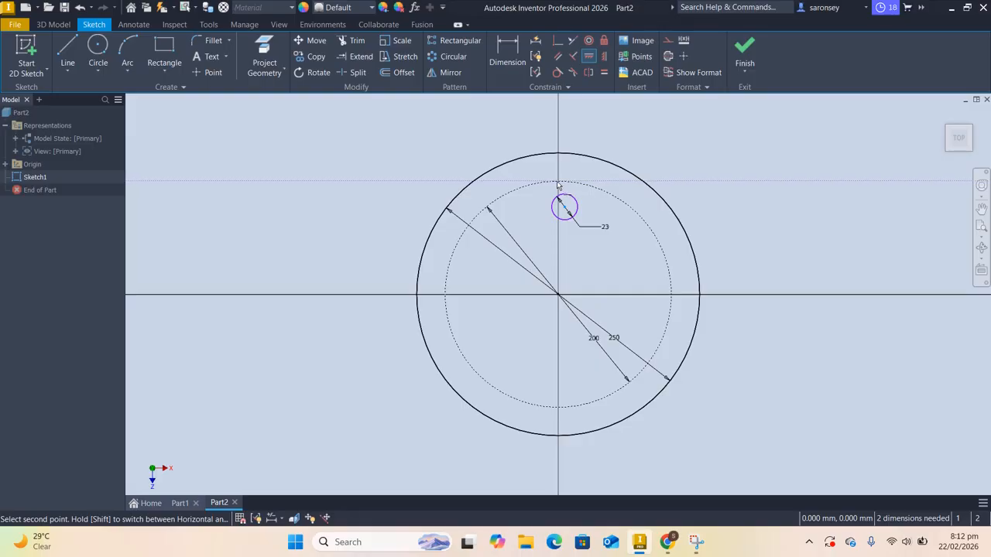
{"action": "right_click", "coordinate": [597, 207]}
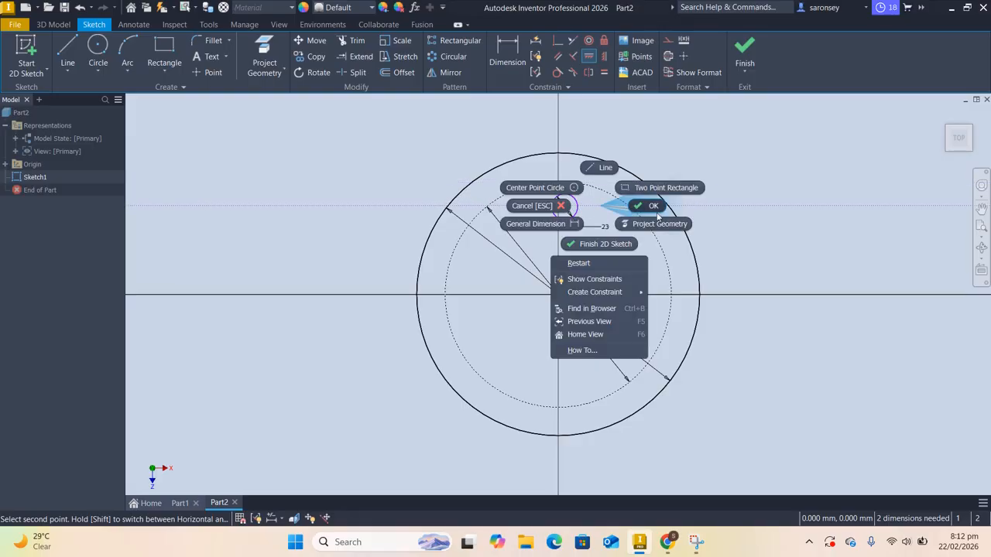
{"action": "left_click", "coordinate": [652, 206]}
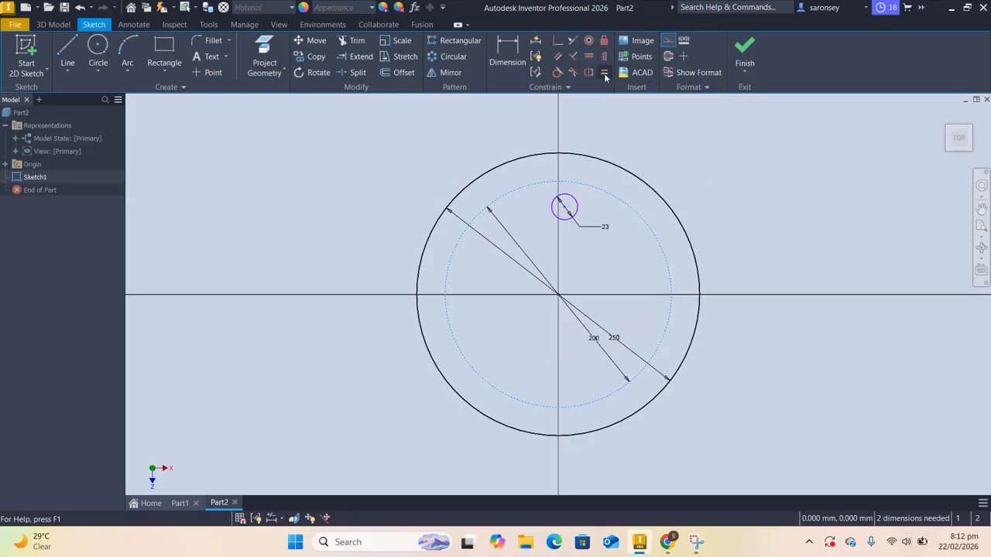
Step: Align the 23 mm circle's centre vertically with the sketch origin using a Vertical constraint
{"action": "left_click", "coordinate": [604, 58]}
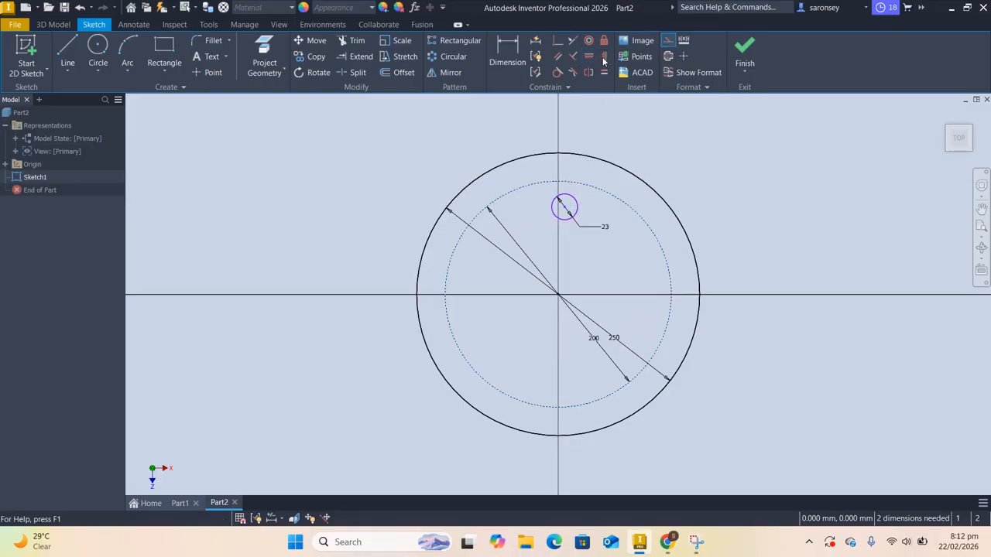
{"action": "left_click", "coordinate": [565, 209]}
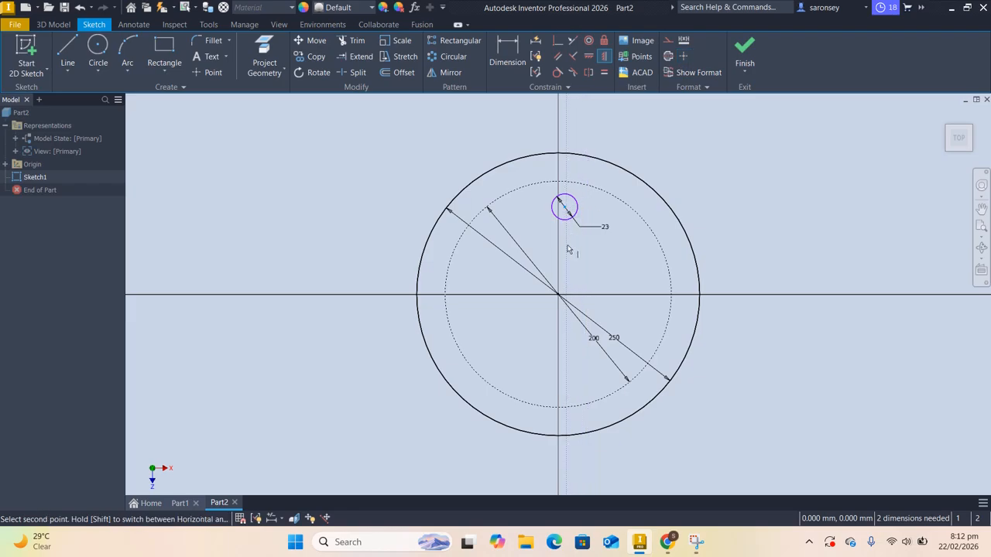
{"action": "left_click", "coordinate": [560, 296]}
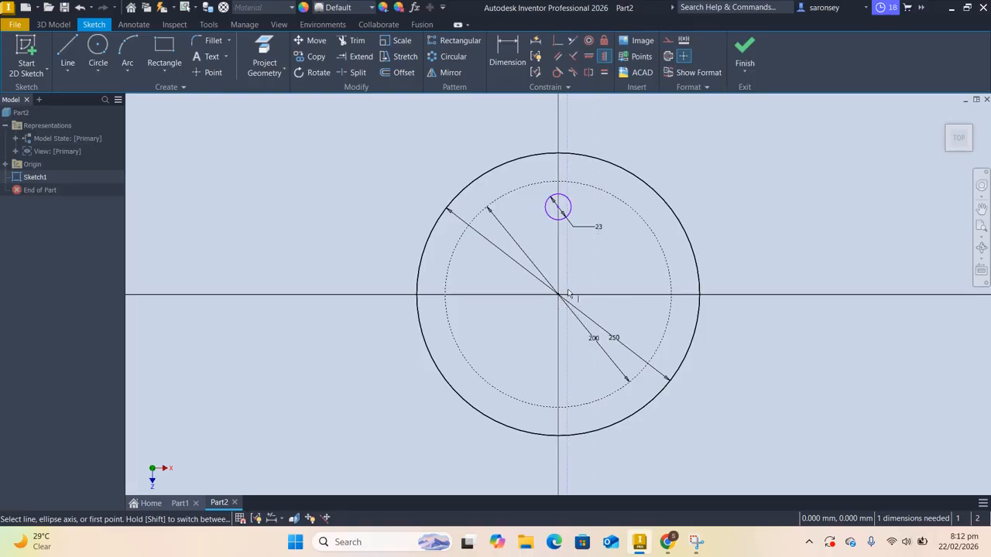
Step: Place the 23 mm circle's centre on the construction circle with a Coincident constraint
{"action": "left_click", "coordinate": [557, 41]}
{"action": "left_click", "coordinate": [559, 211]}
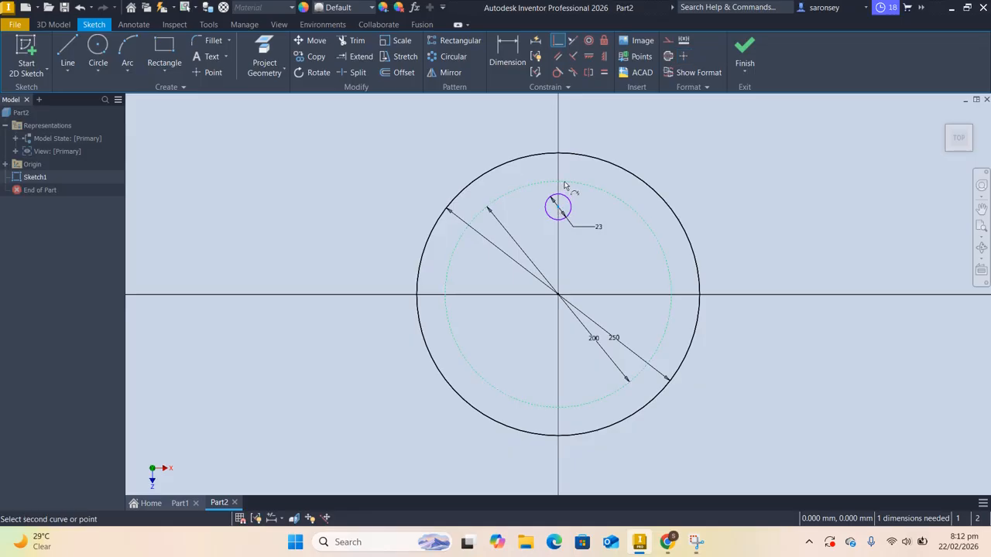
{"action": "left_click", "coordinate": [565, 183]}
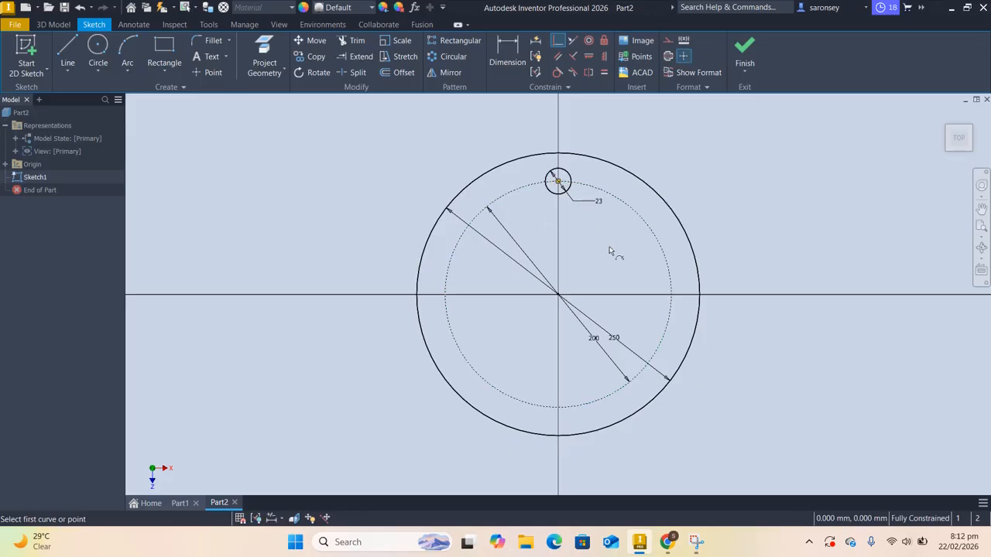
{"action": "right_click", "coordinate": [649, 125]}
{"action": "left_click", "coordinate": [691, 123]}
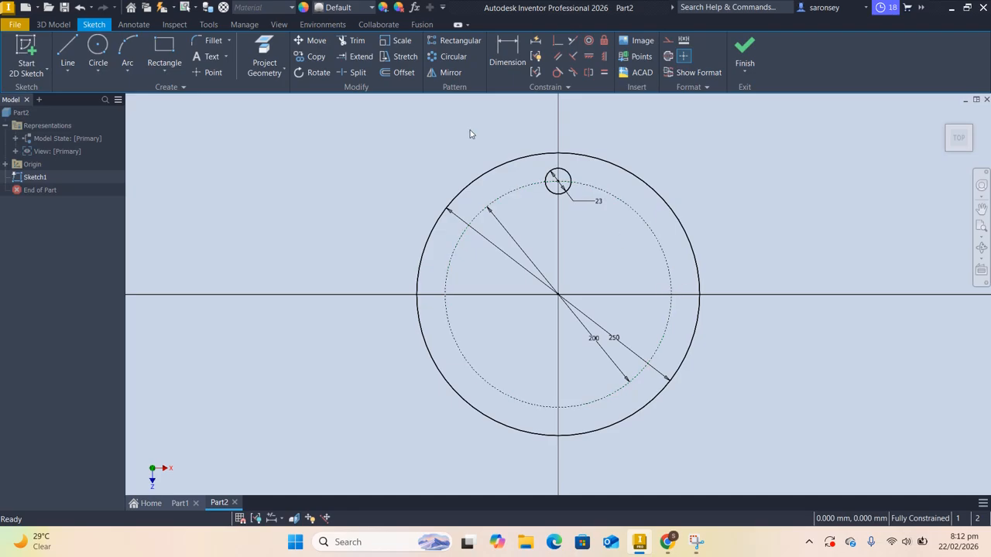
Step: Pattern the 23 mm circle circularly around the construction circle's centre with 8 instances over 360 degrees
{"action": "left_click", "coordinate": [448, 59]}
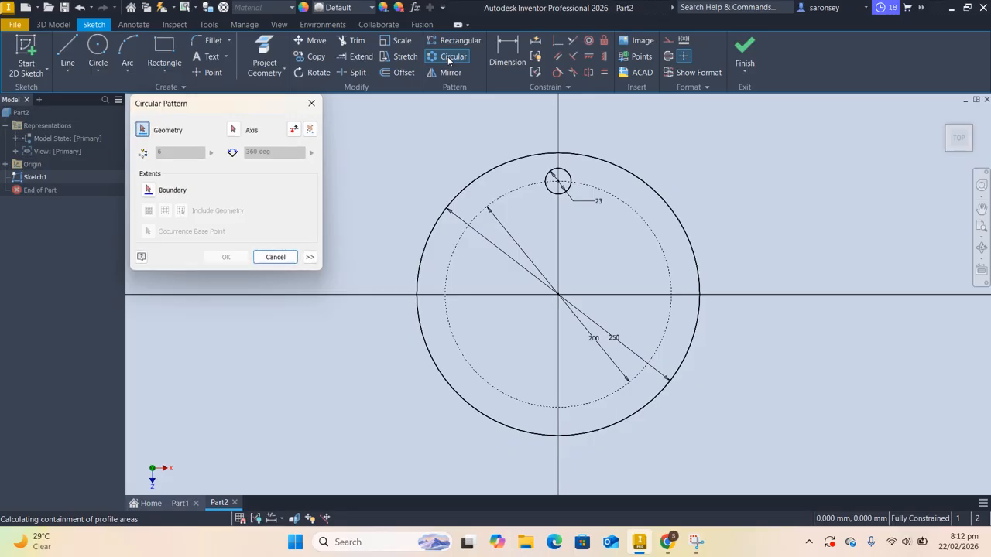
{"action": "left_click", "coordinate": [567, 176]}
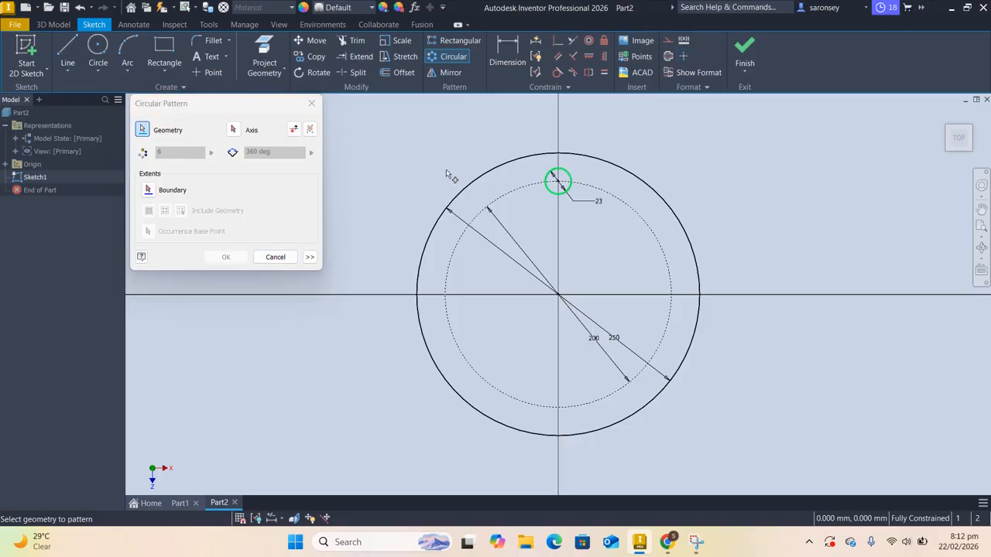
{"action": "left_click", "coordinate": [234, 131]}
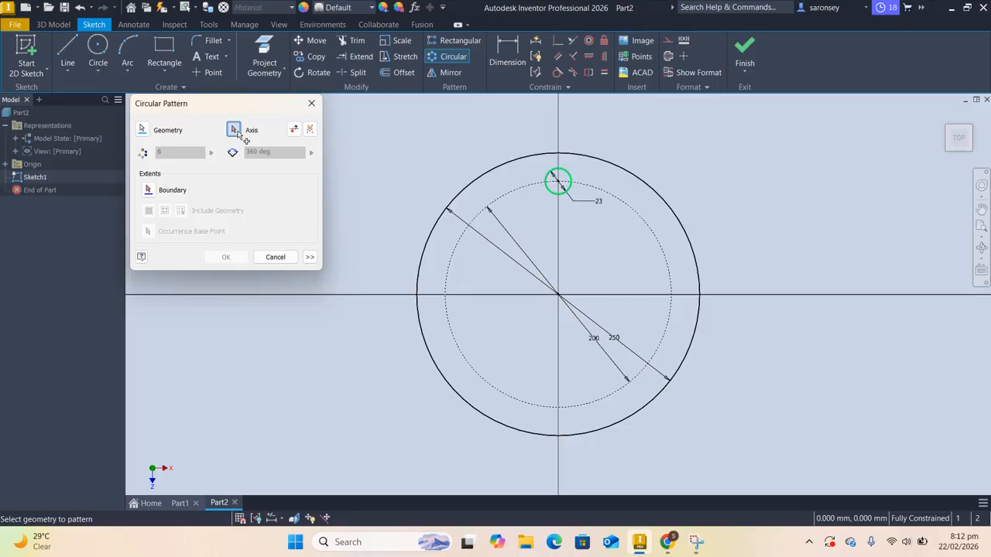
{"action": "left_click", "coordinate": [513, 196]}
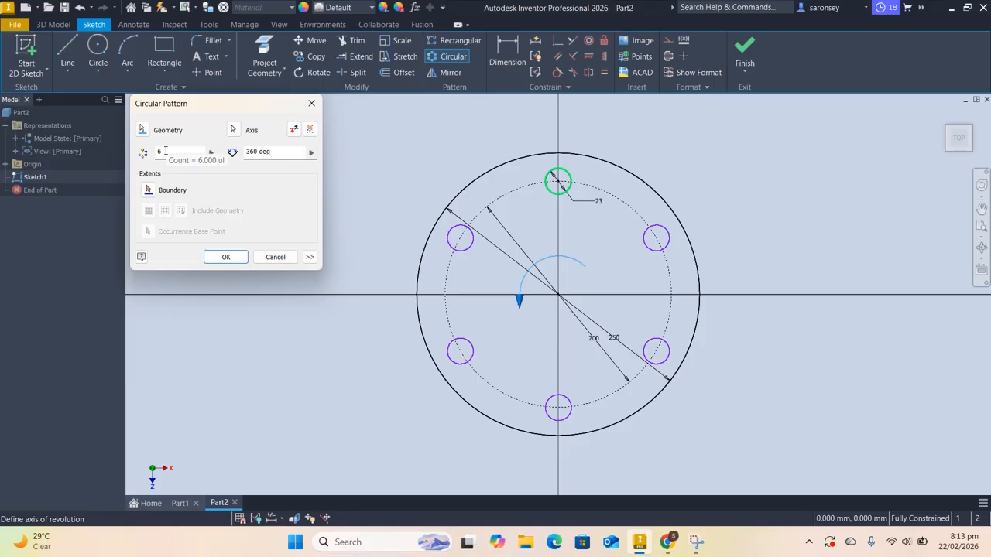
{"action": "double_click", "coordinate": [165, 151]}
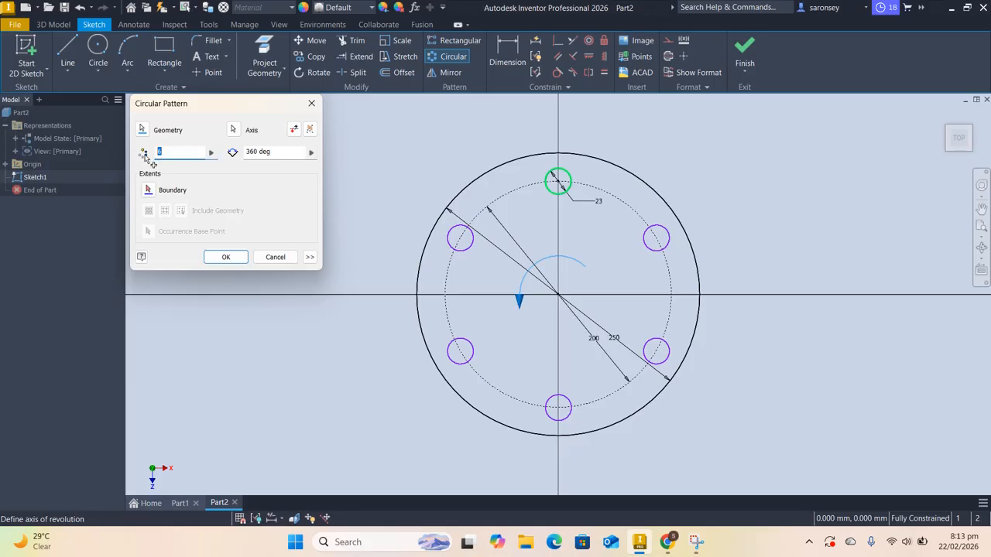
{"action": "type", "text": "8"}
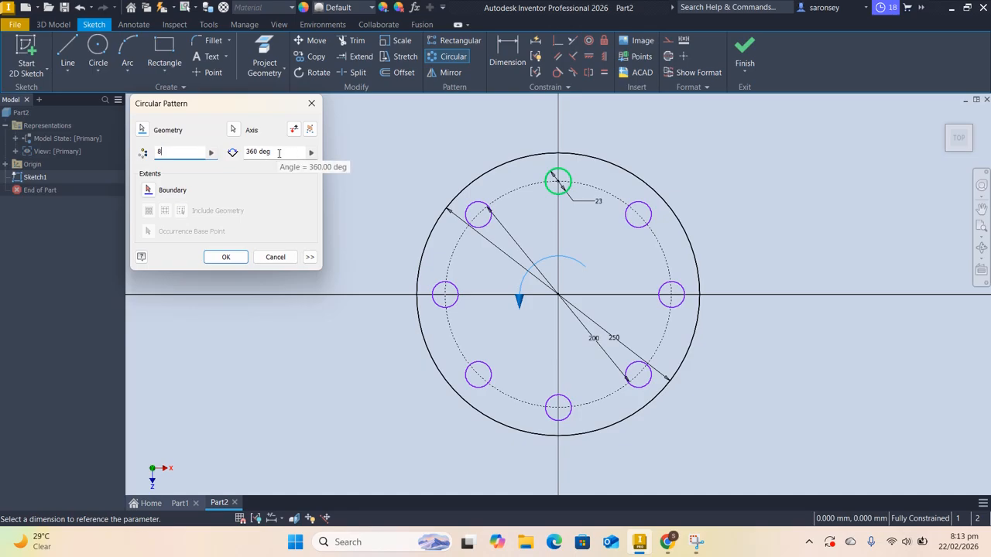
{"action": "left_click", "coordinate": [224, 258]}
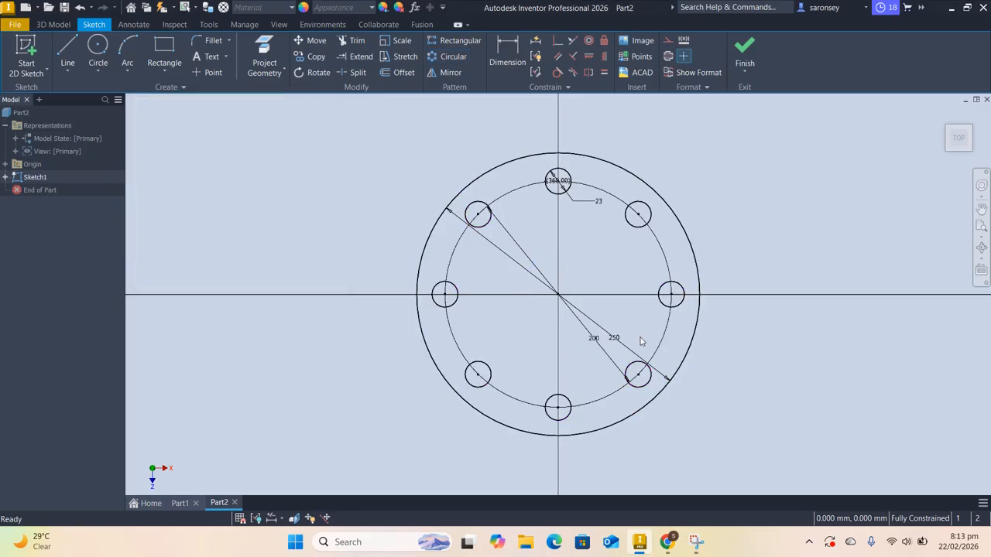
Step: Finish the sketch and extrude the flange profile with its bolt holes to a thickness of 12.5 mm
{"action": "left_click", "coordinate": [745, 51]}
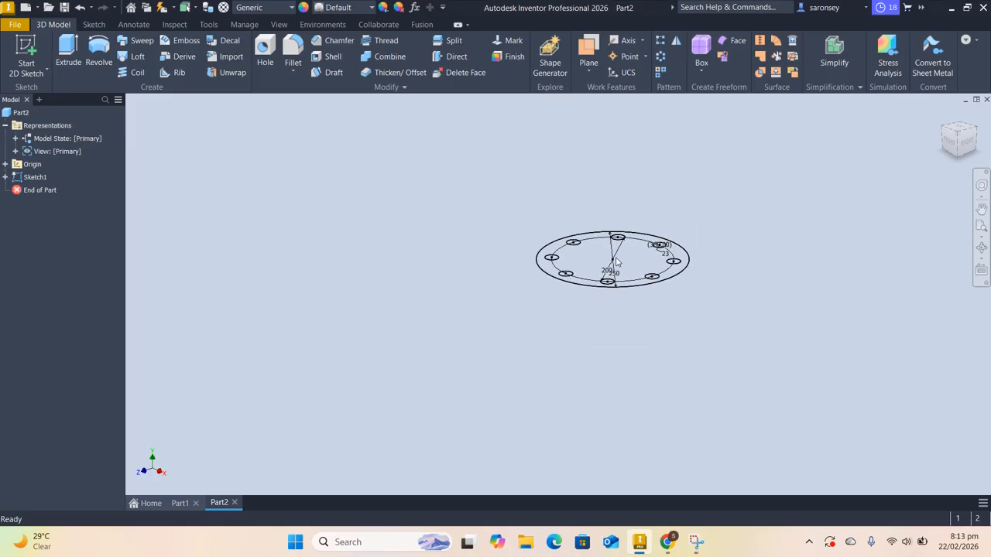
{"action": "key", "text": "e"}
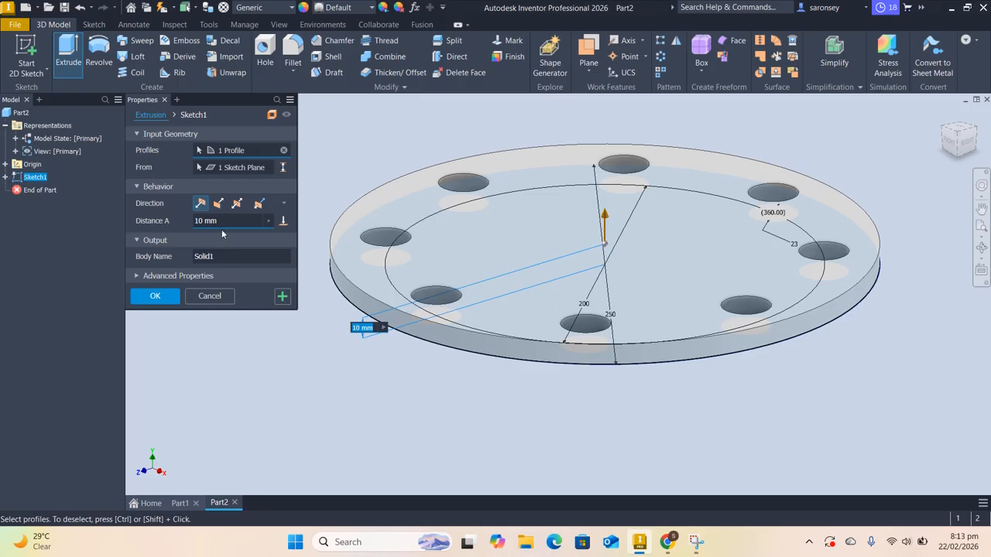
{"action": "left_click", "coordinate": [219, 222]}
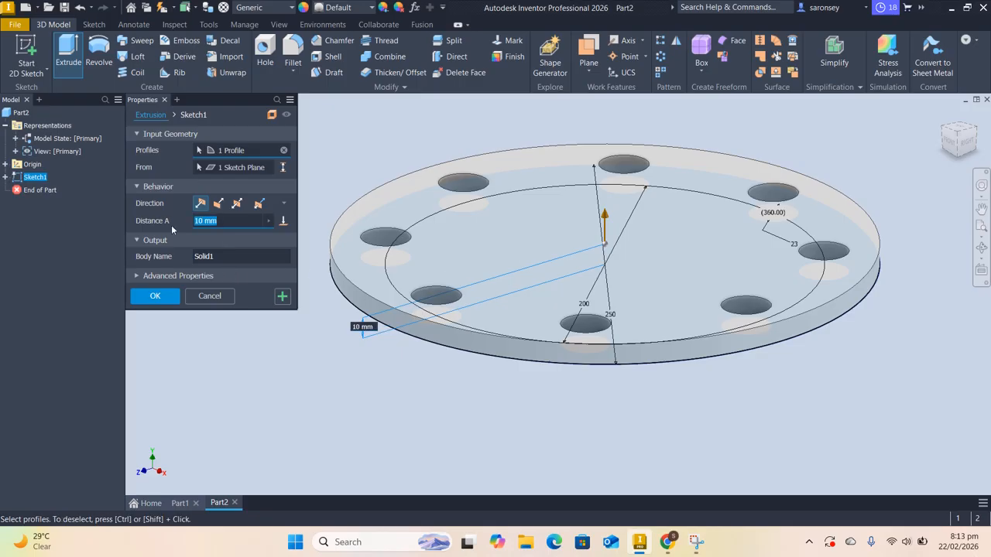
{"action": "type", "text": "12.5"}
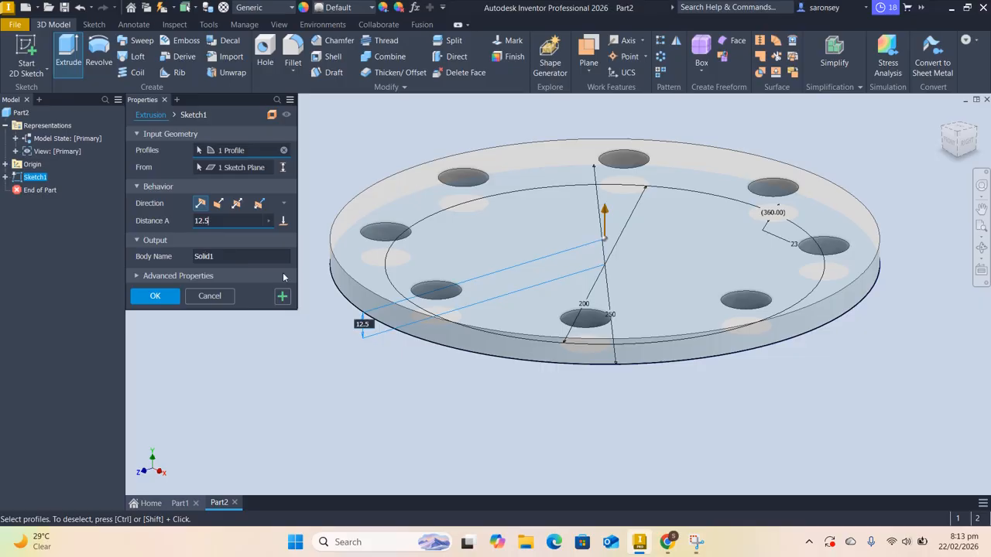
{"action": "left_click", "coordinate": [164, 301]}
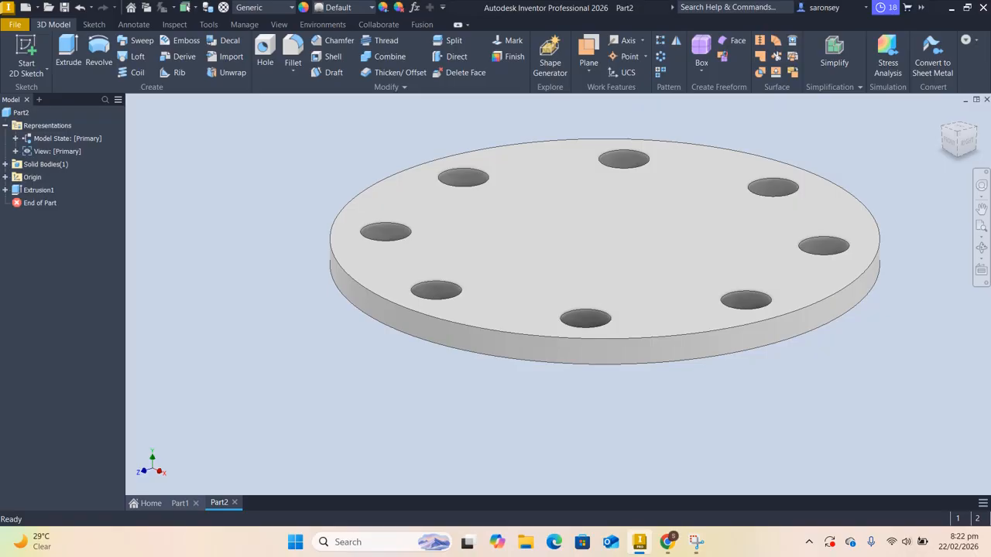
Step: Turn on the visibility of the origin's Y axis through the centre of the flange
{"action": "middle_click_drag", "start_coordinate": [590, 221], "coordinate": [548, 270]}
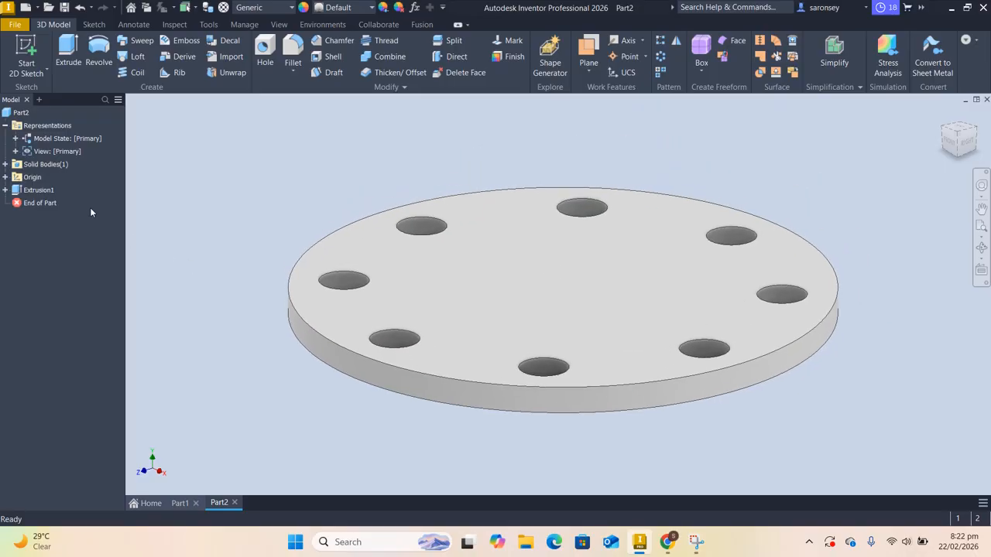
{"action": "left_click", "coordinate": [5, 177]}
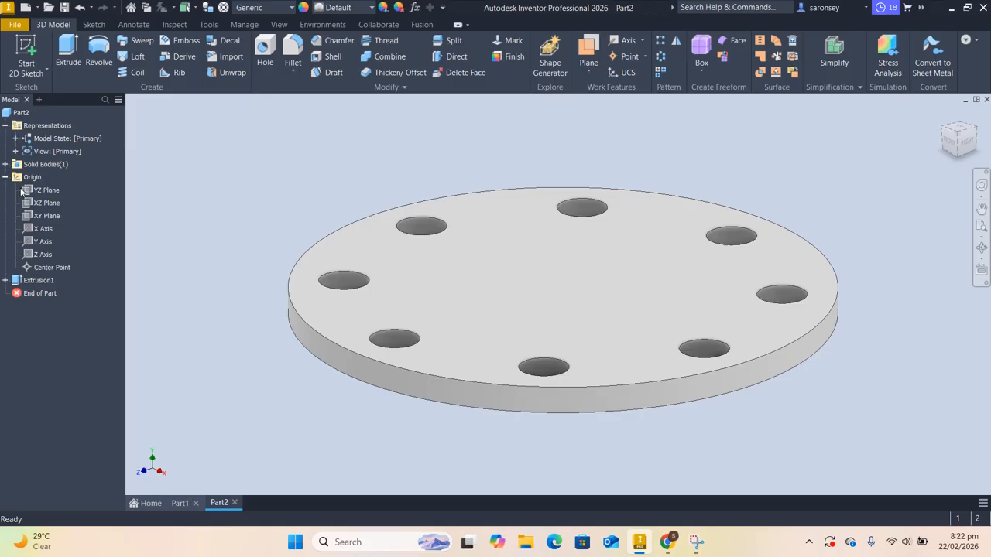
{"action": "left_click", "coordinate": [43, 242]}
{"action": "right_click", "coordinate": [46, 243]}
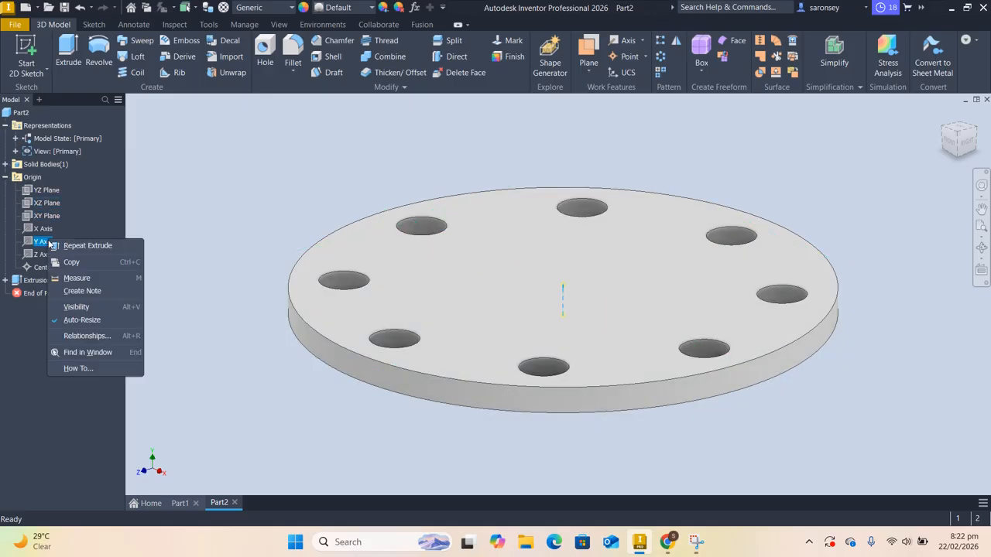
{"action": "left_click", "coordinate": [78, 307]}
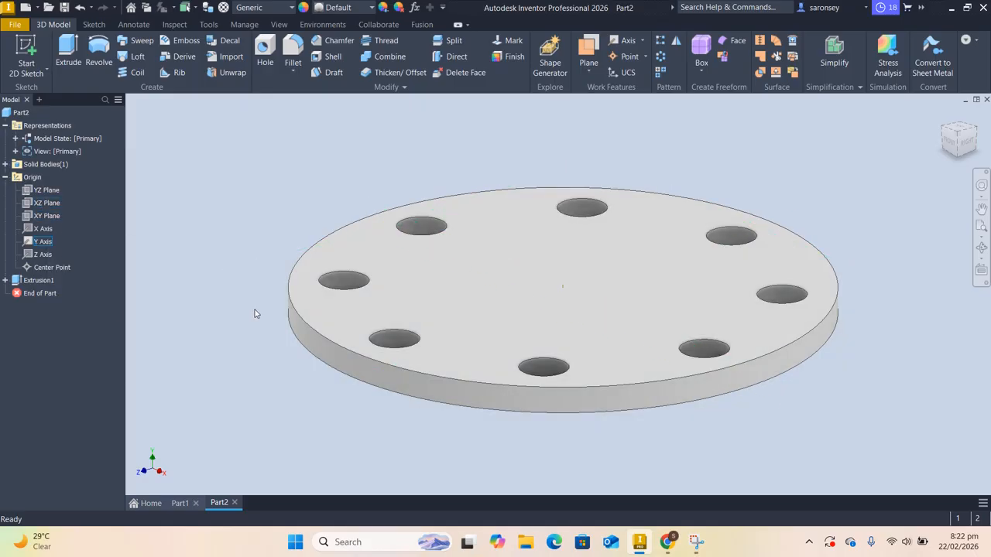
{"action": "scroll", "coordinate": [551, 298], "scroll_direction": "up", "scroll_amount": 4}
{"action": "scroll", "coordinate": [626, 262], "scroll_direction": "up", "scroll_amount": 3}
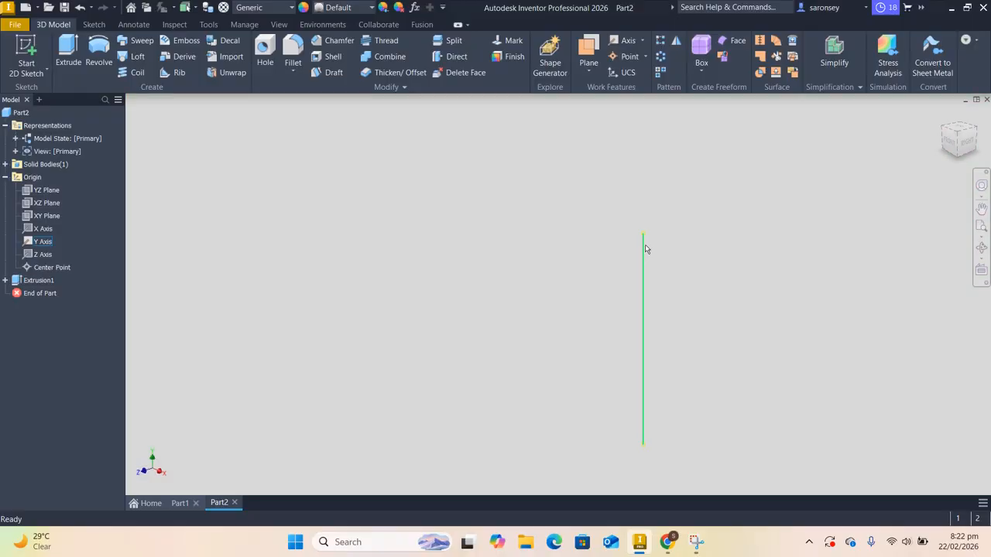
{"action": "scroll", "coordinate": [645, 249], "scroll_direction": "down", "scroll_amount": 5}
{"action": "middle_click_drag", "start_coordinate": [646, 248], "coordinate": [626, 280]}
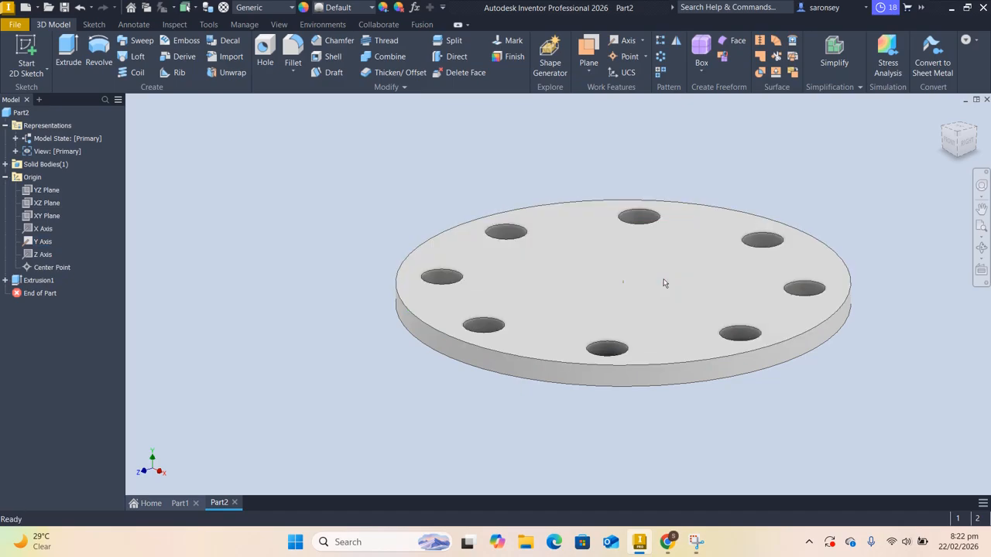
Step: Create a new sketch on the origin's YZ plane
{"action": "middle_click_drag", "start_coordinate": [663, 281], "coordinate": [622, 295]}
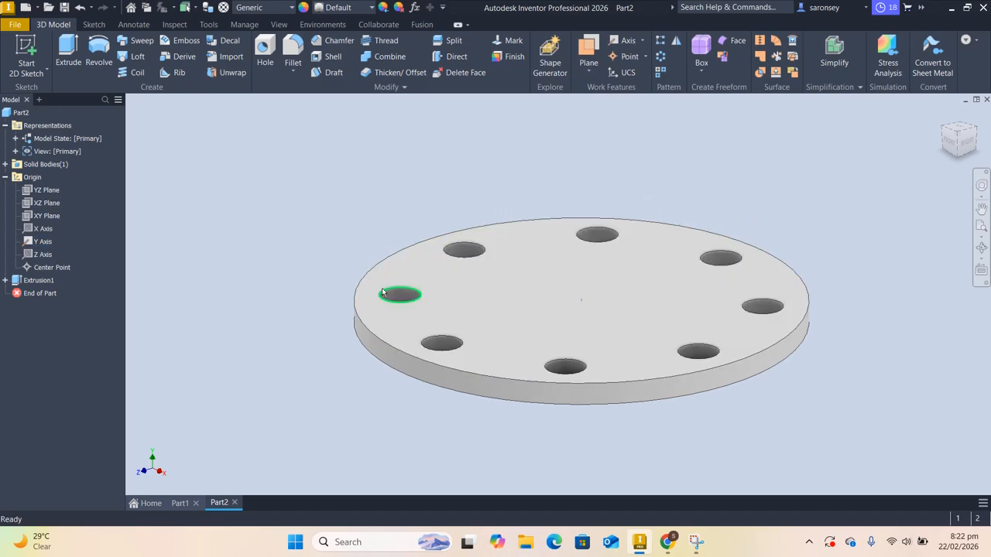
{"action": "left_click", "coordinate": [51, 192]}
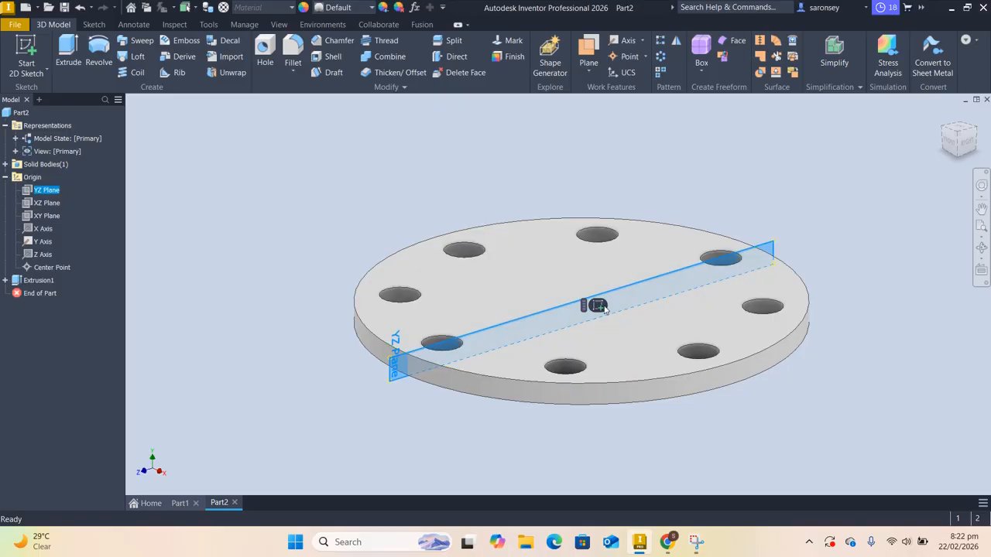
{"action": "left_click", "coordinate": [597, 306]}
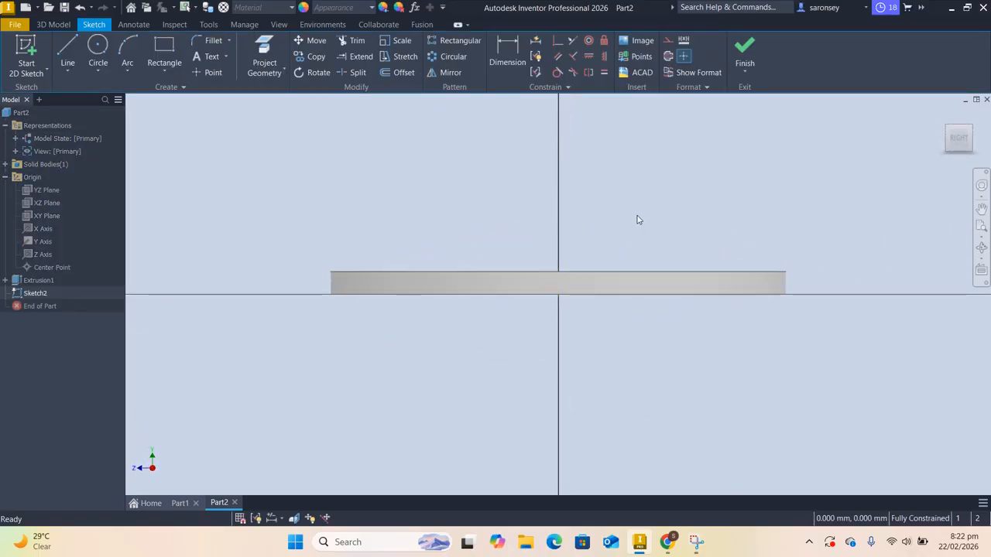
Step: Sketch a closed S-shaped line profile above the flange, right of the axis, about 20 mm wide with a lower vertical leg about 45 mm high
{"action": "left_click", "coordinate": [68, 53]}
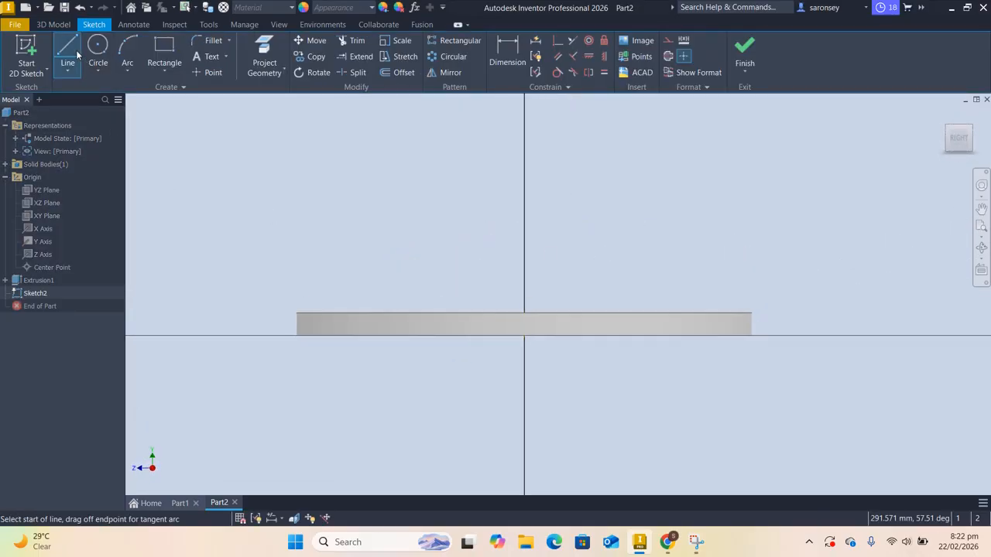
{"action": "left_click", "coordinate": [633, 288]}
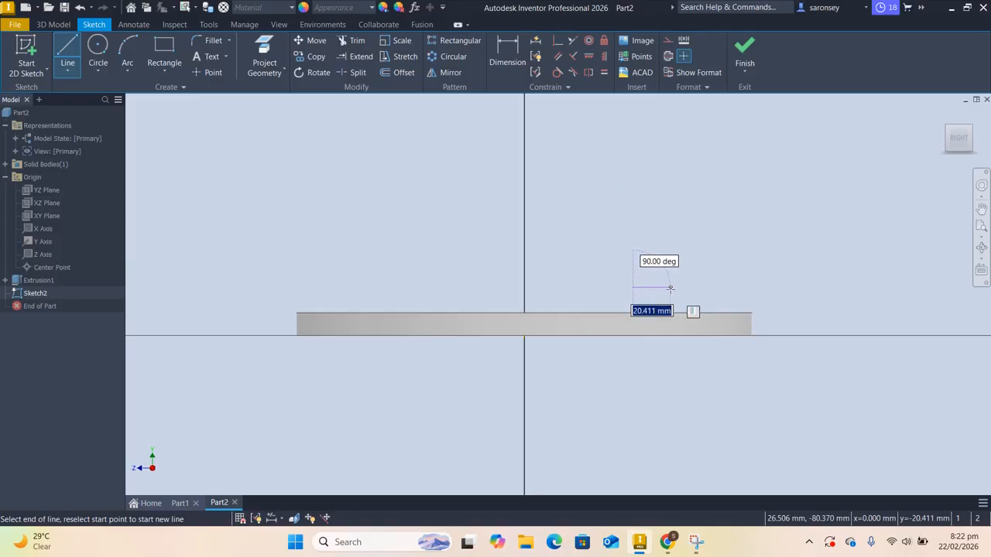
{"action": "left_click", "coordinate": [670, 287]}
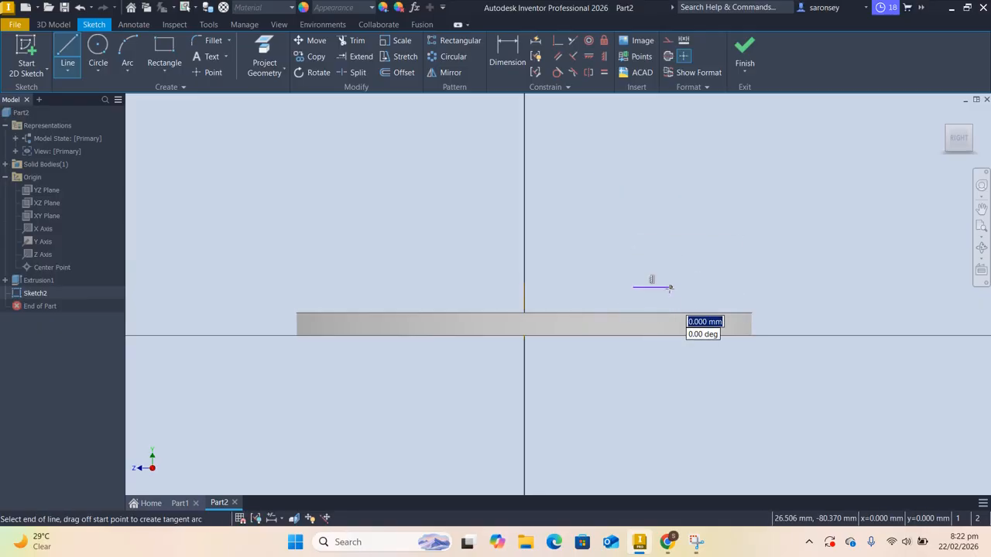
{"action": "left_click", "coordinate": [670, 206]}
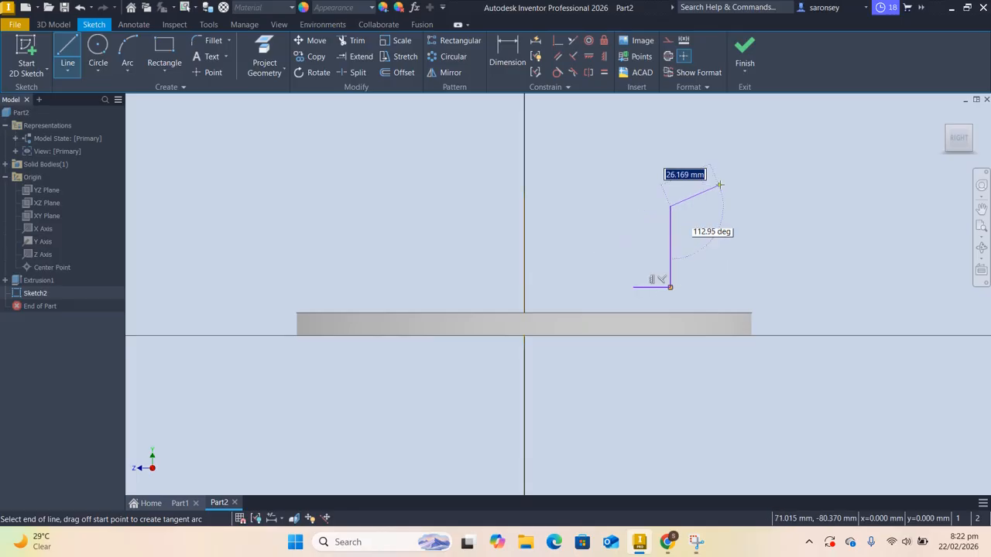
{"action": "middle_click_drag", "start_coordinate": [724, 142], "coordinate": [712, 295]}
{"action": "left_click", "coordinate": [713, 295]}
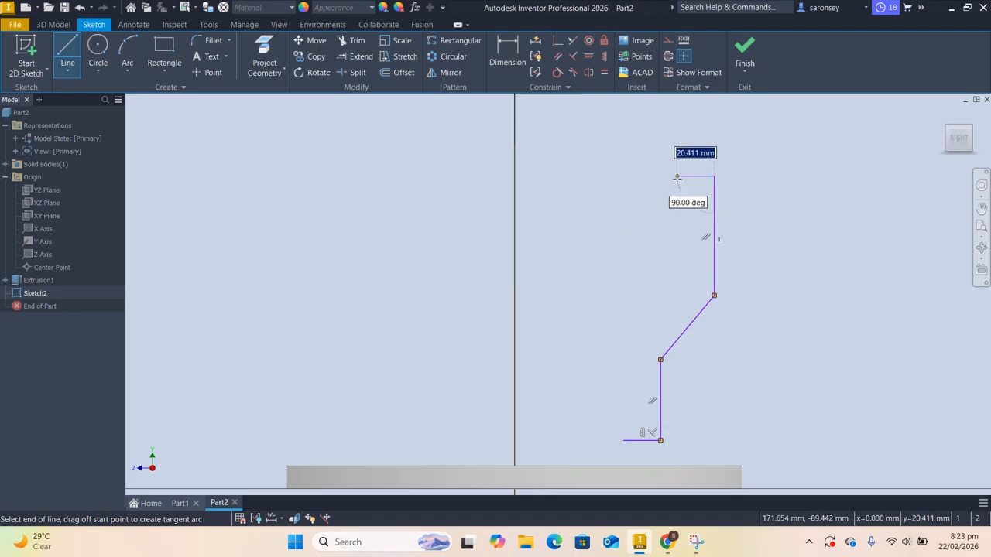
{"action": "left_click", "coordinate": [714, 176]}
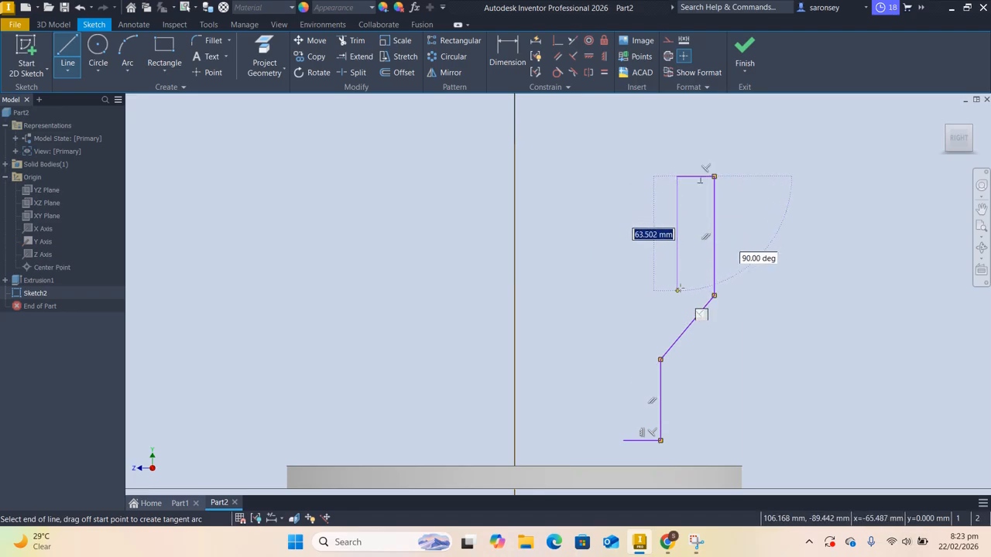
{"action": "left_click", "coordinate": [677, 284]}
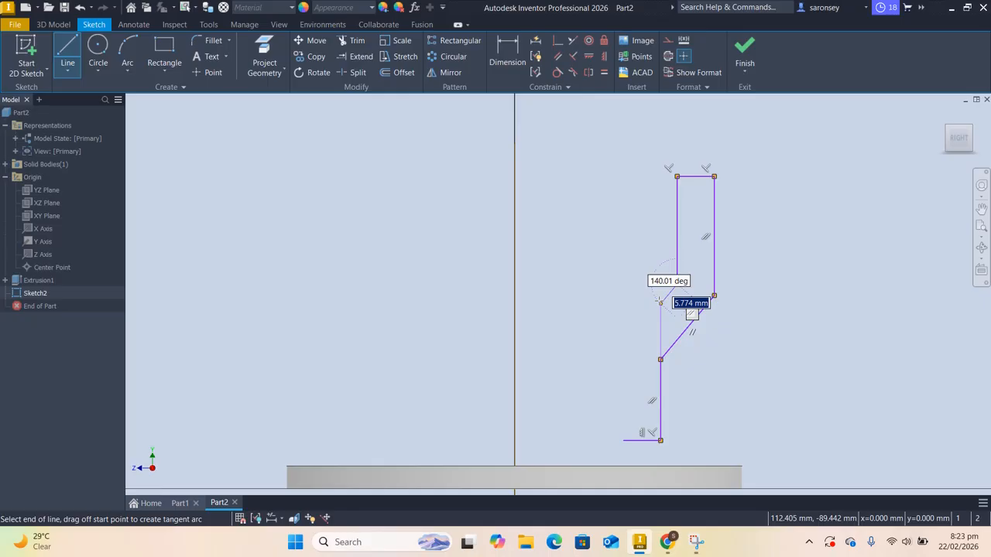
{"action": "left_click", "coordinate": [624, 360]}
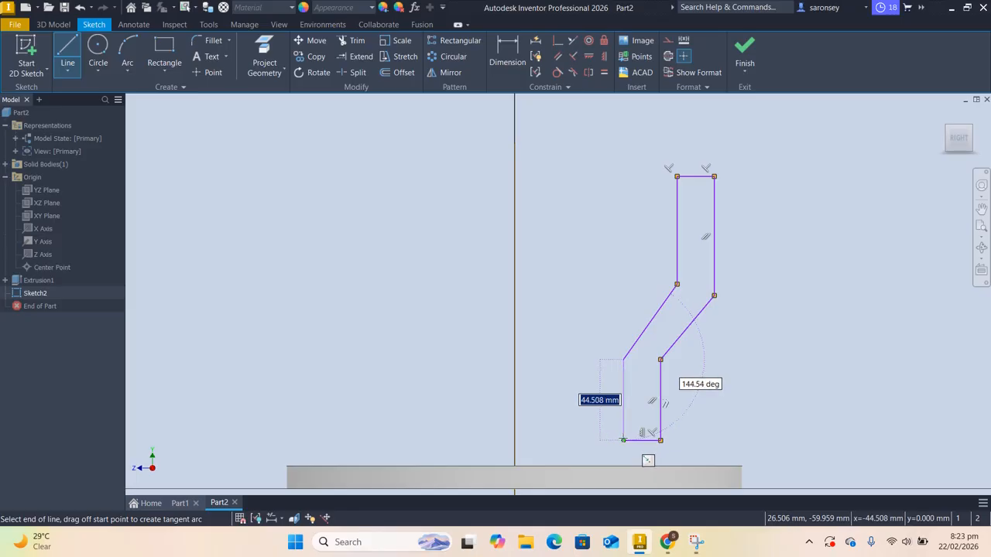
{"action": "left_click", "coordinate": [624, 440]}
{"action": "right_click", "coordinate": [796, 199]}
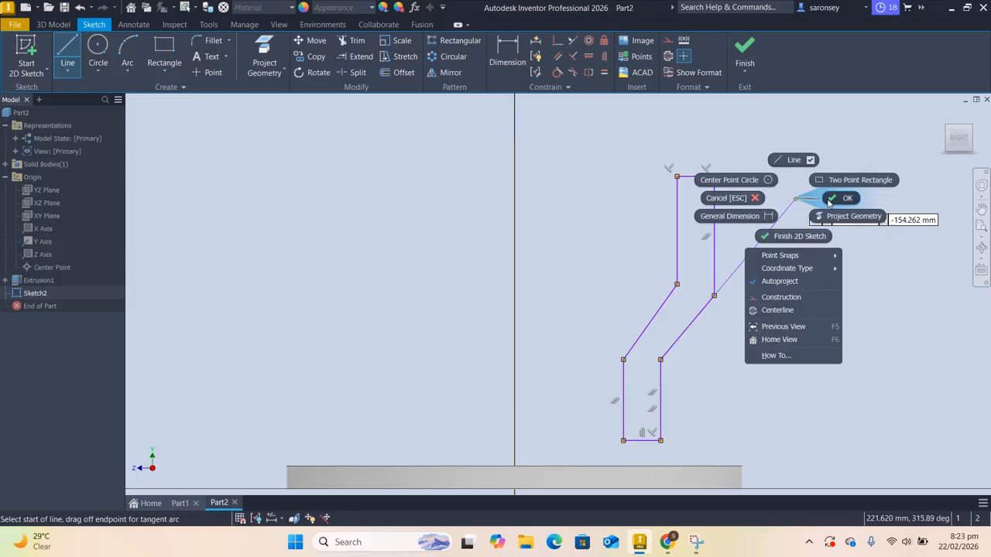
{"action": "left_click", "coordinate": [829, 200]}
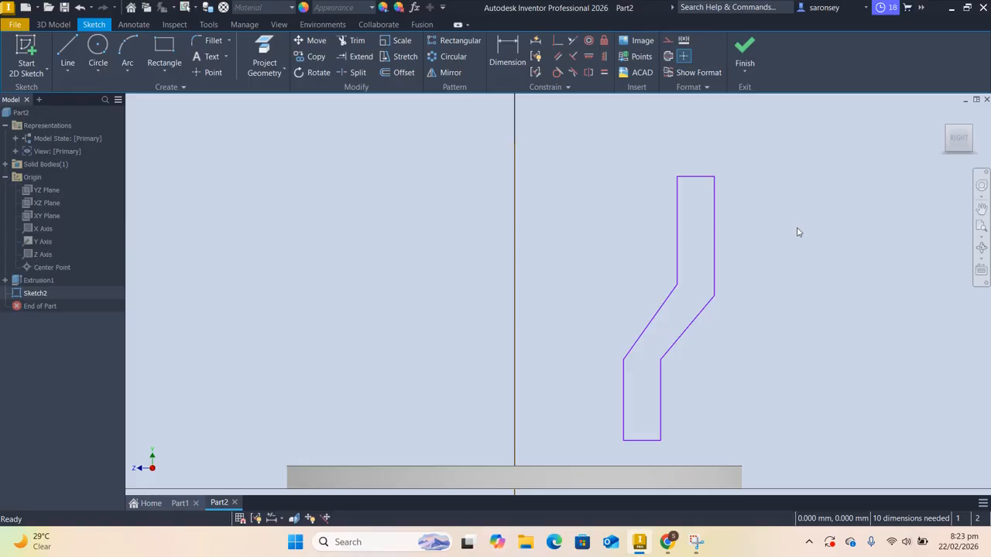
Step: Apply Equal constraints to the profile's two upper vertical lines and to its two lower vertical lines
{"action": "left_click", "coordinate": [603, 72]}
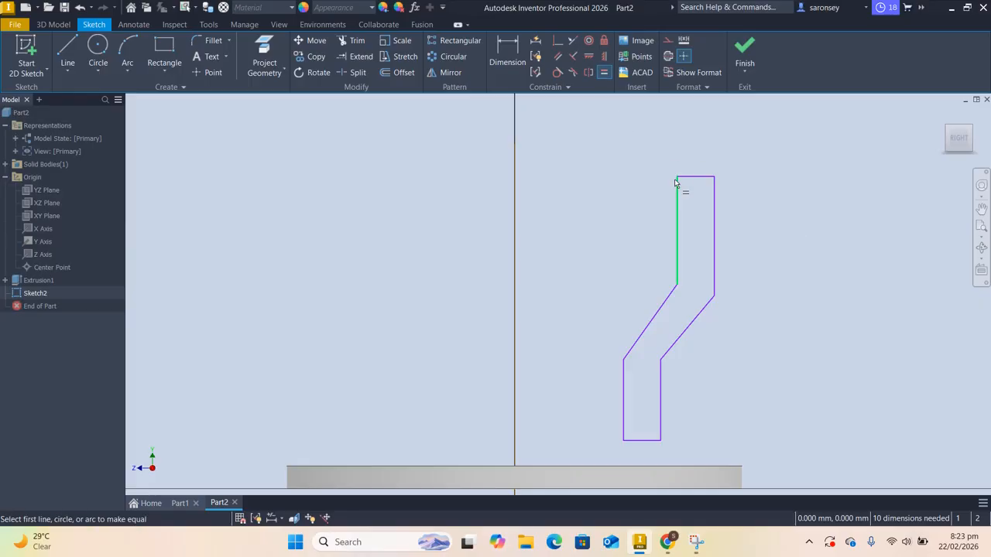
{"action": "left_click", "coordinate": [675, 209]}
{"action": "left_click", "coordinate": [714, 215]}
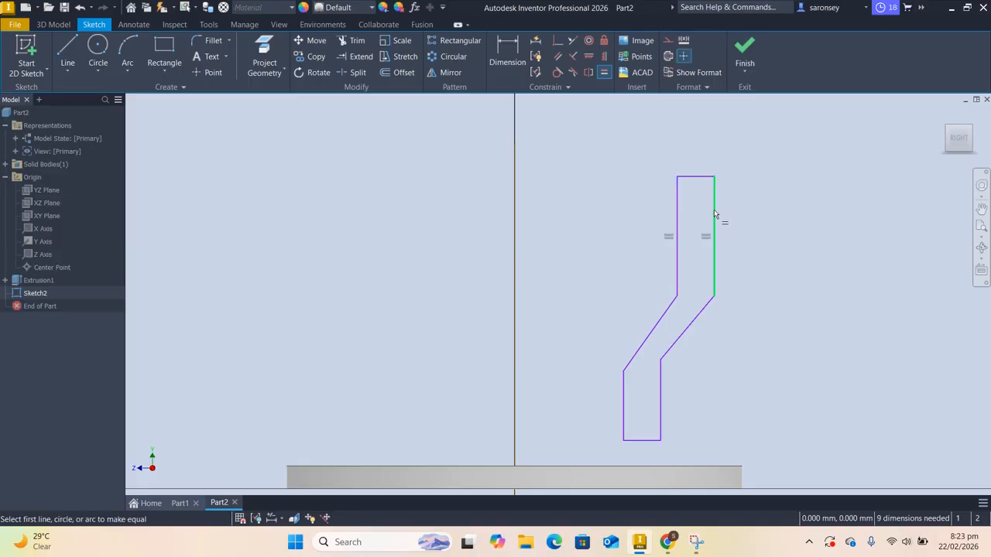
{"action": "left_click", "coordinate": [661, 399]}
{"action": "left_click", "coordinate": [623, 408]}
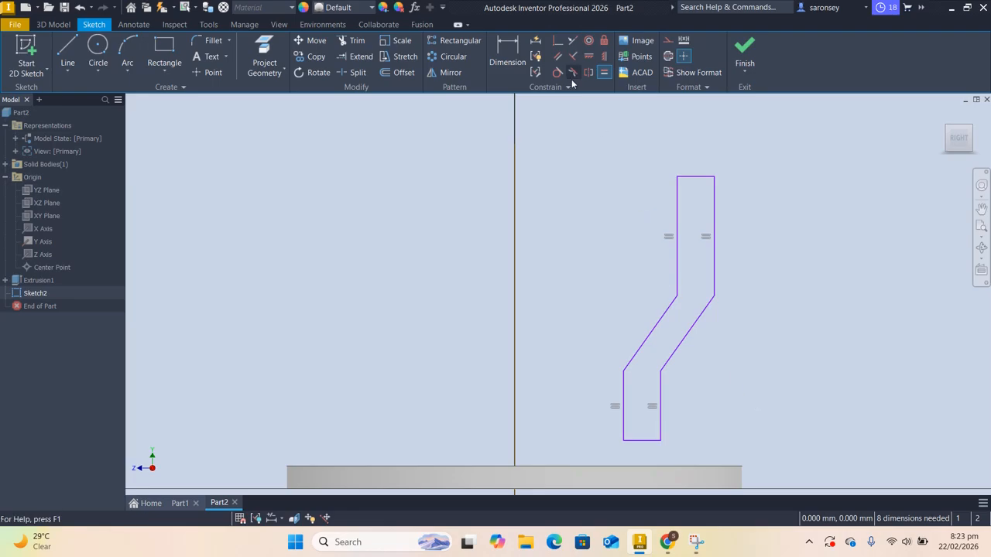
Step: Constrain the midpoint of the profile's bottom line to be coincident with the flange's top edge
{"action": "left_click", "coordinate": [557, 40]}
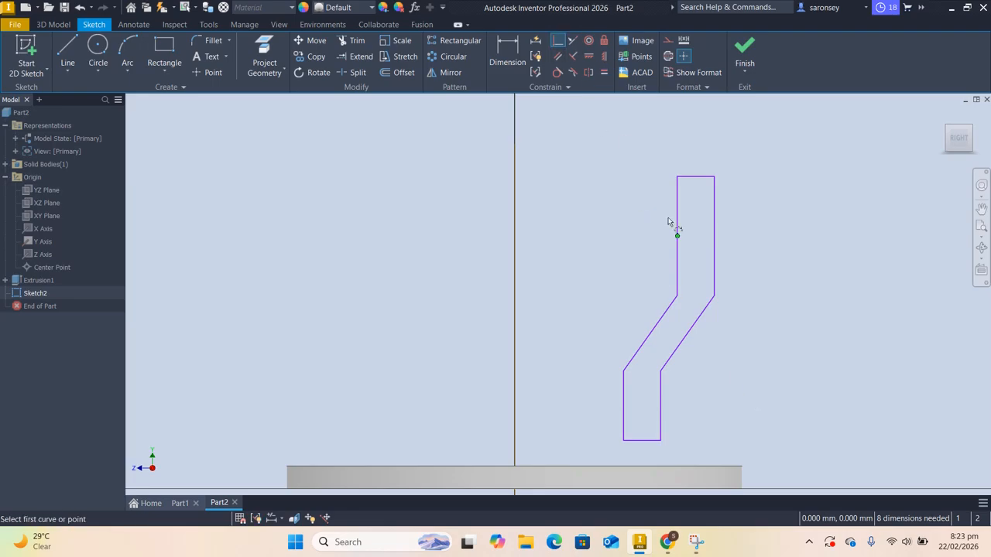
{"action": "left_click", "coordinate": [642, 441]}
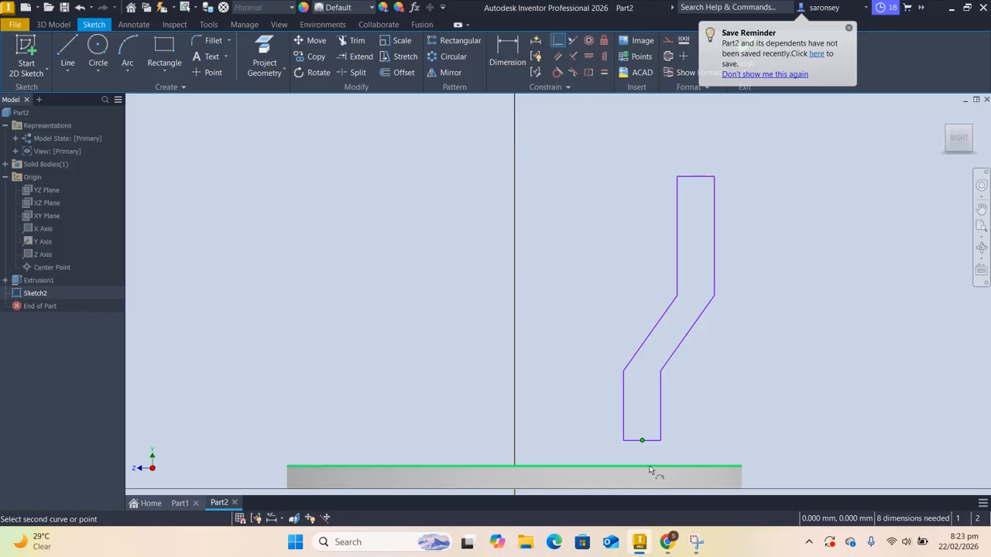
{"action": "left_click", "coordinate": [650, 468]}
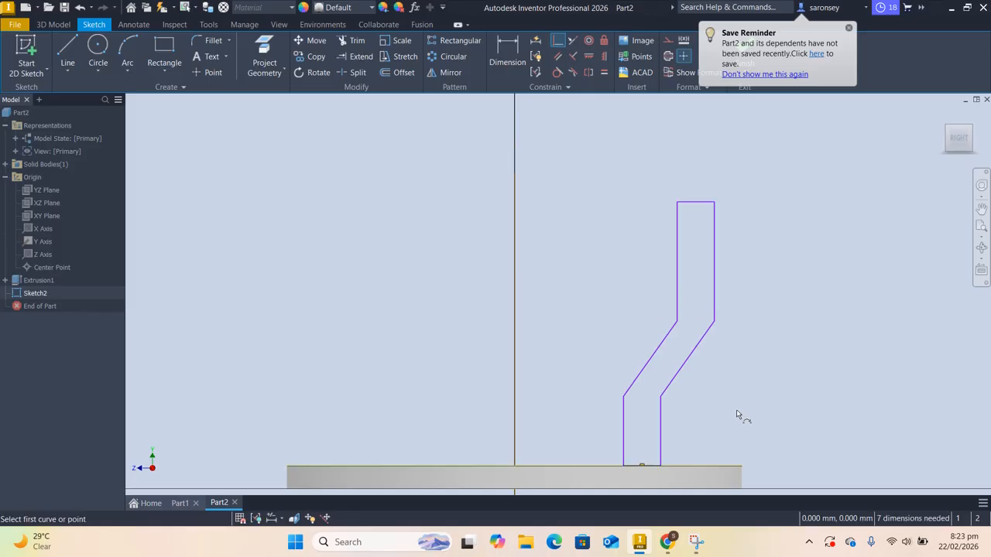
{"action": "key", "text": "Escape"}
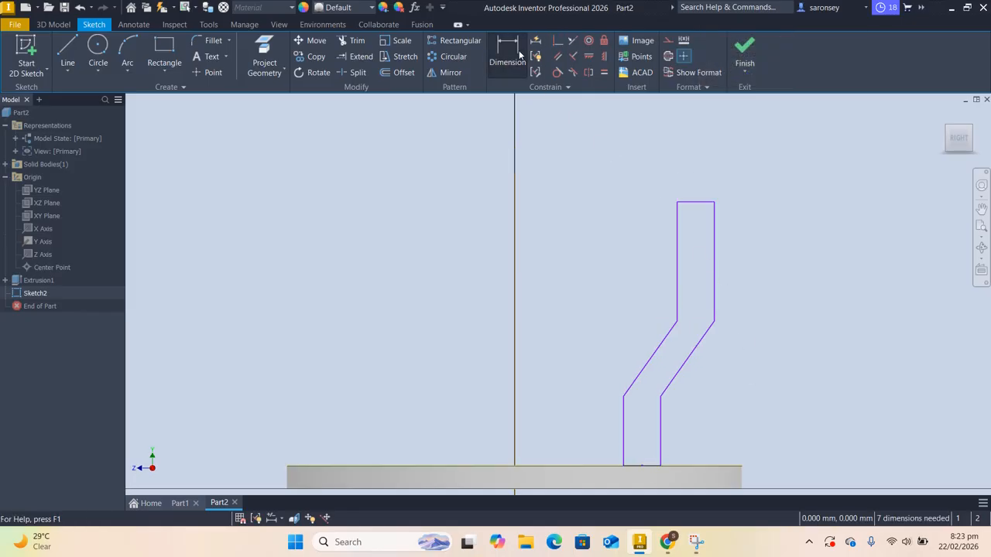
Step: Dimension the outer lower vertical line of the profile to 28 mm
{"action": "left_click", "coordinate": [522, 59]}
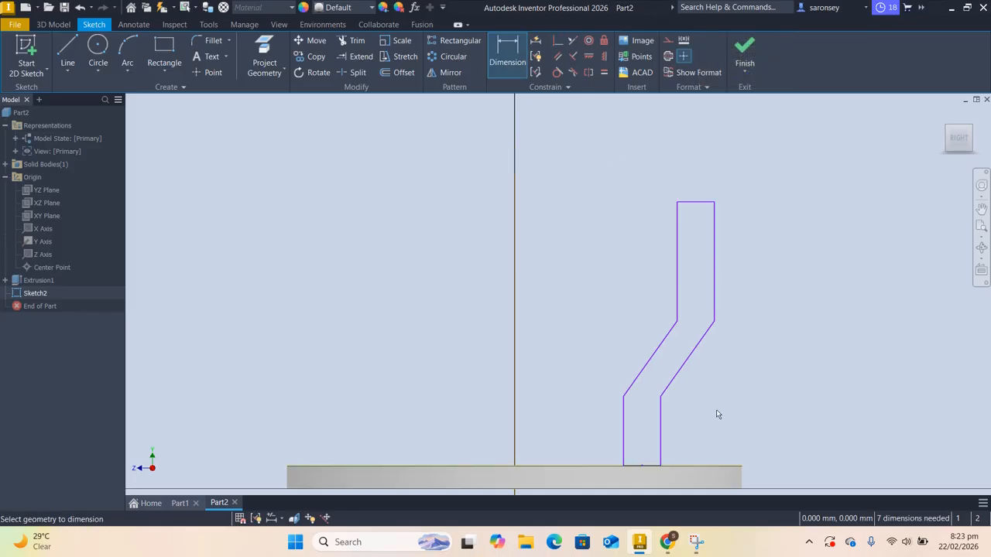
{"action": "left_click", "coordinate": [662, 423]}
{"action": "left_click", "coordinate": [684, 437]}
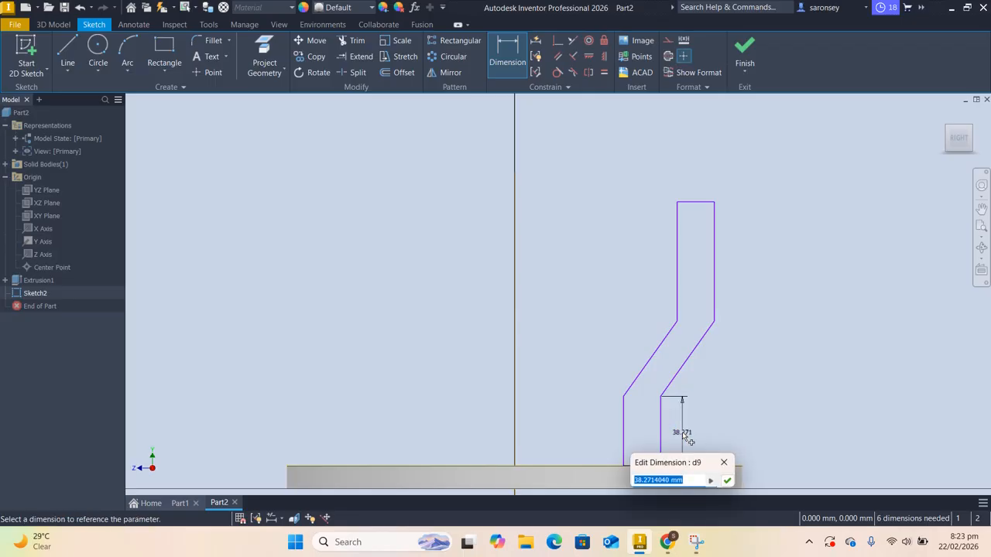
{"action": "type", "text": "28"}
{"action": "key", "text": "Return"}
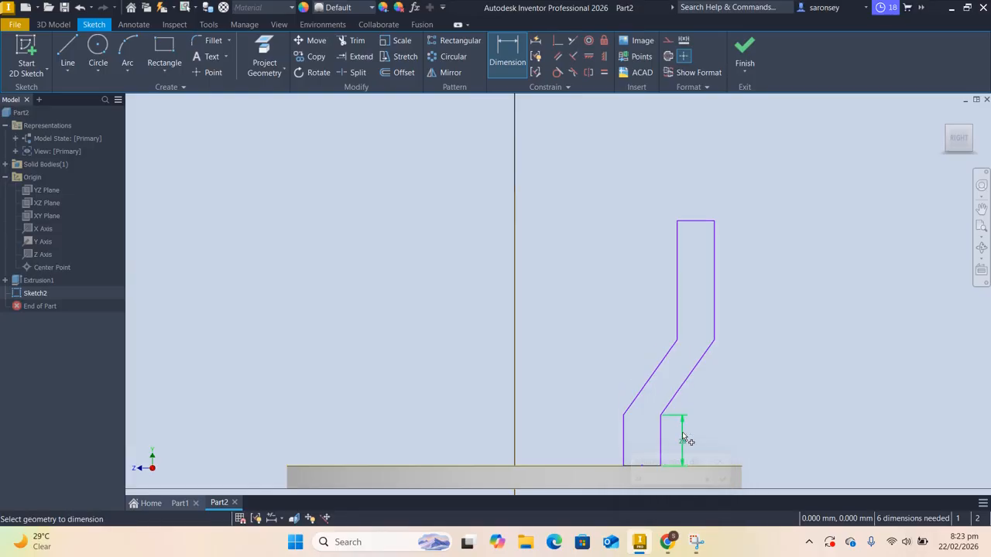
Step: Dimension the vertical height of the profile's outer sloped line to 35 mm
{"action": "left_click", "coordinate": [698, 371]}
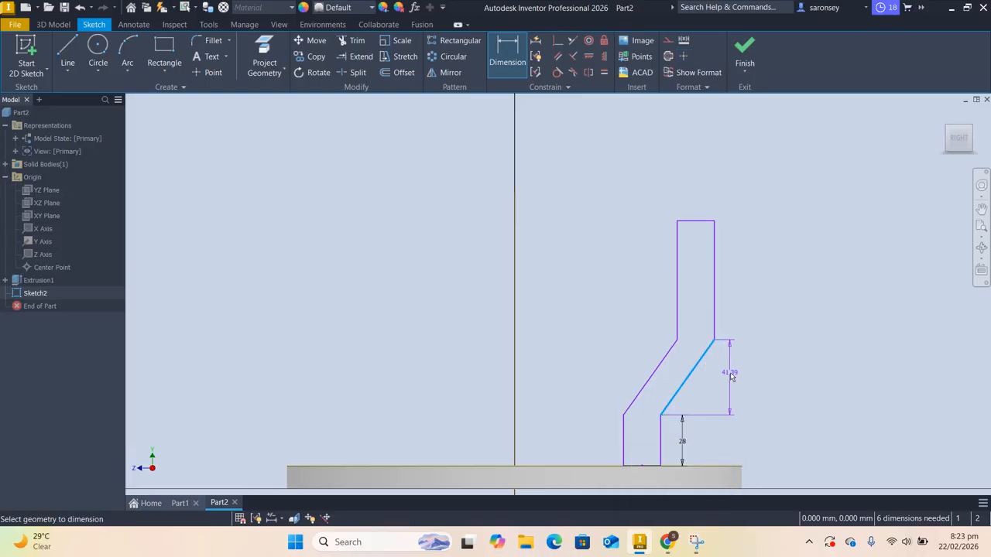
{"action": "type", "text": "35"}
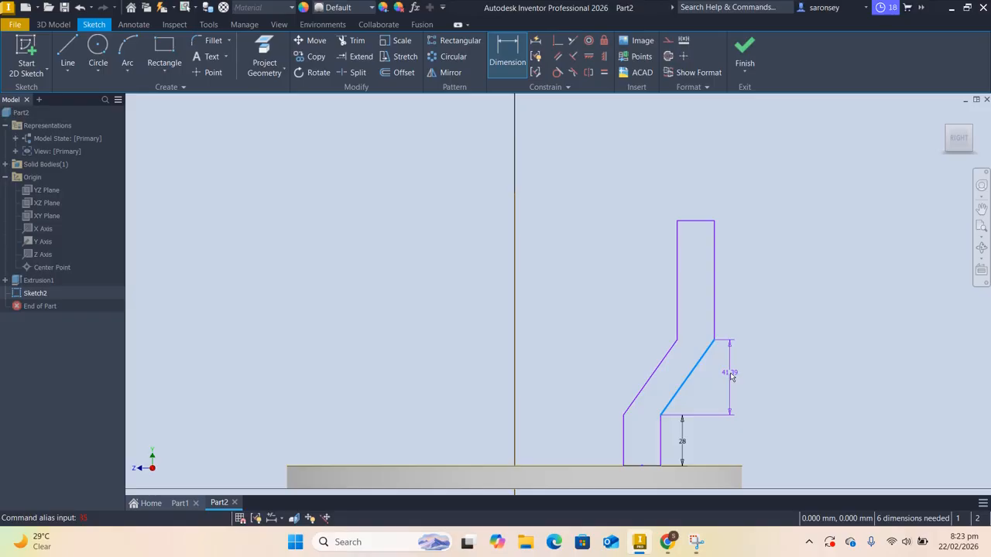
{"action": "left_click", "coordinate": [730, 376]}
{"action": "type", "text": "3"}
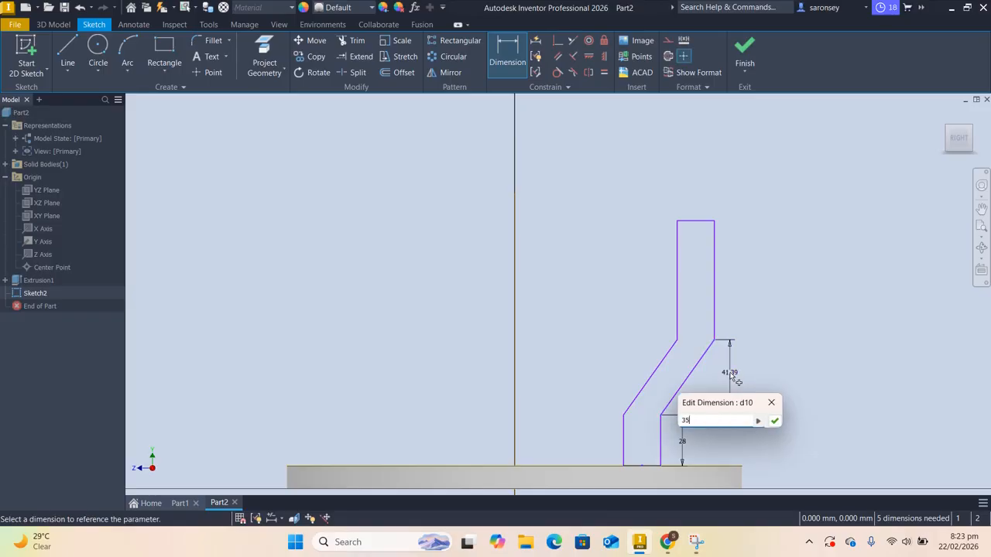
{"action": "type", "text": "5"}
{"action": "key", "text": "Return"}
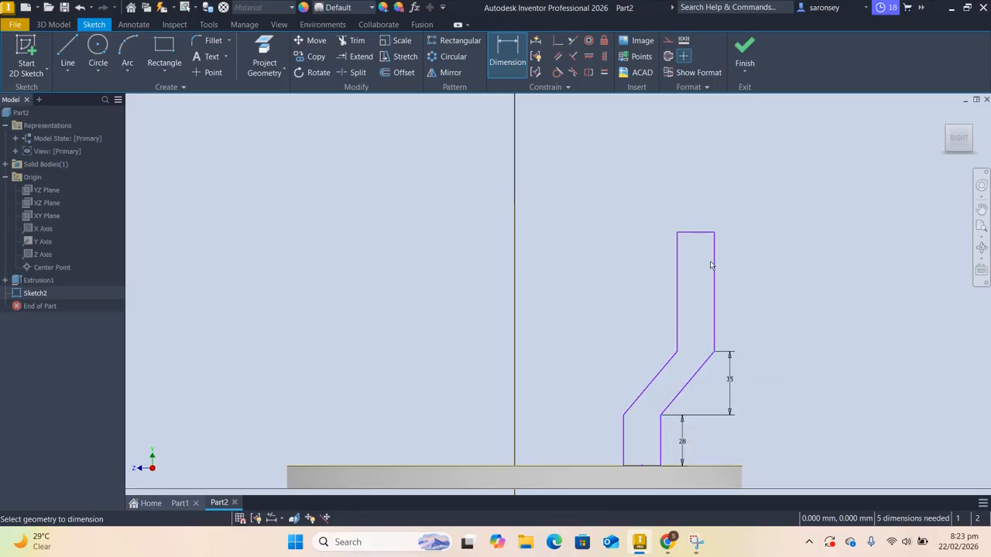
Step: Dimension the outer upper vertical line of the profile to 225 mm
{"action": "left_click", "coordinate": [716, 263]}
{"action": "left_click", "coordinate": [737, 272]}
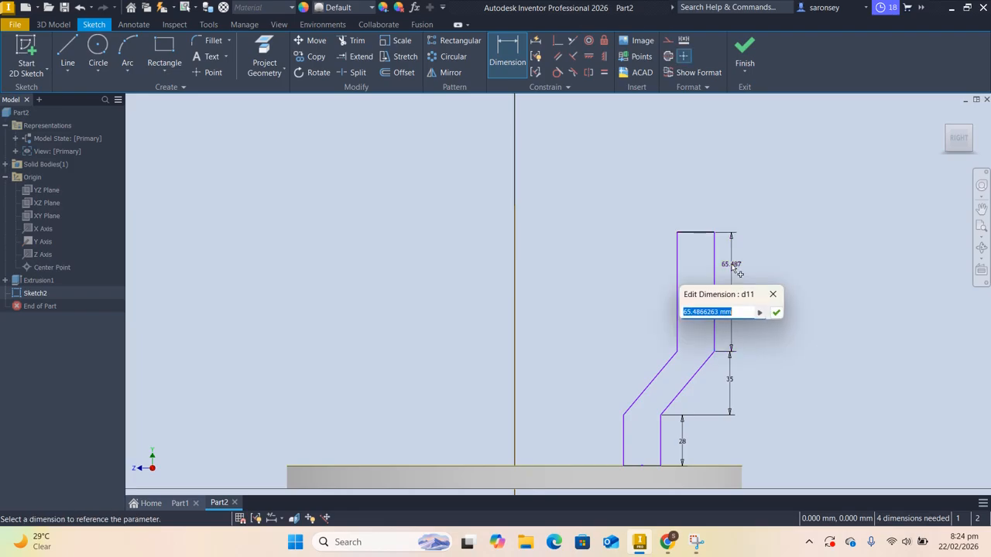
{"action": "type", "text": "225"}
{"action": "key", "text": "Return"}
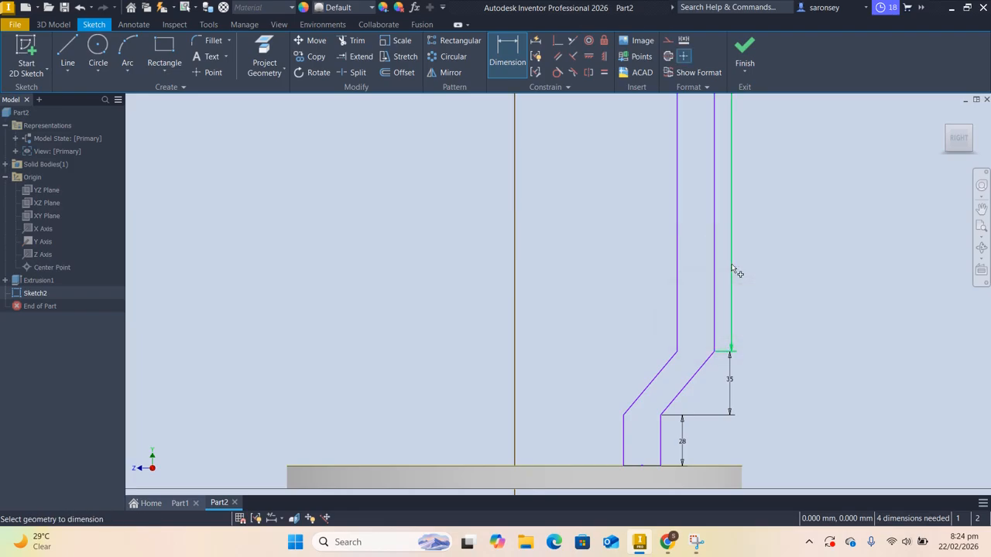
Step: Dimension the horizontal distance from the flange's centre to the midpoint of the profile's bottom line to 72.5 mm
{"action": "scroll", "coordinate": [731, 264], "scroll_direction": "down", "scroll_amount": 3}
{"action": "middle_click_drag", "start_coordinate": [732, 264], "coordinate": [678, 256]}
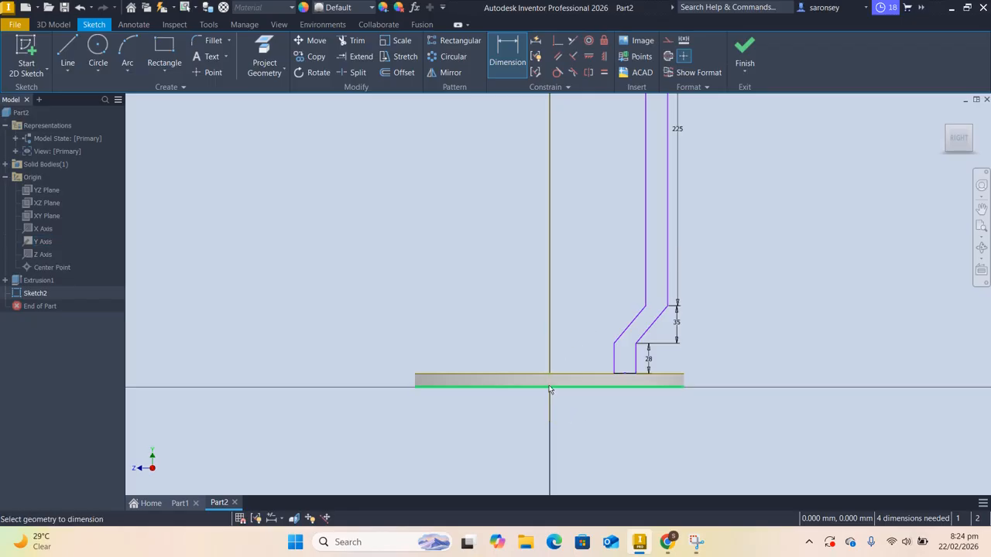
{"action": "left_click", "coordinate": [628, 377]}
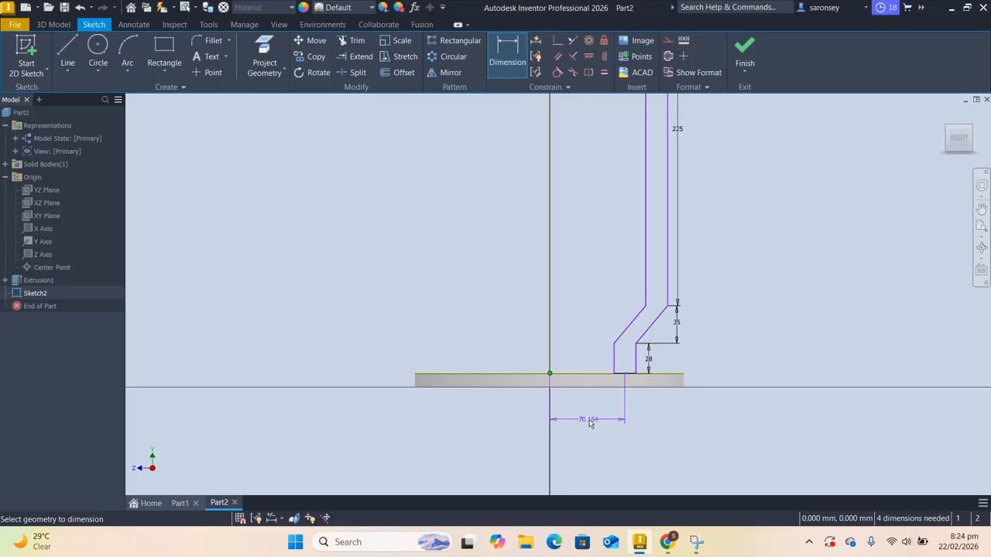
{"action": "left_click", "coordinate": [592, 424]}
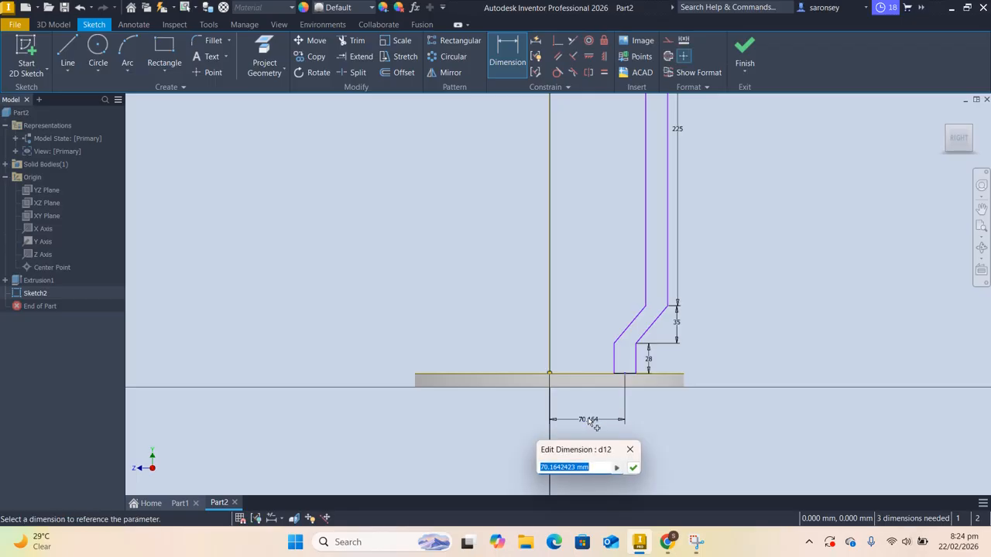
{"action": "type", "text": "72.5"}
{"action": "key", "text": "Return"}
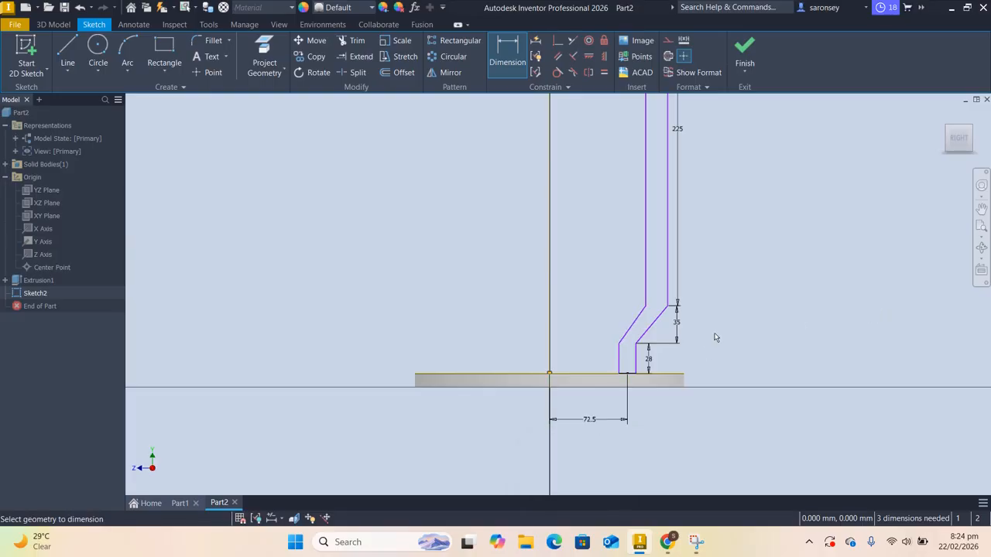
Step: Dimension the angle between the outer sloped line and the outer lower vertical line to 135 degrees
{"action": "left_click", "coordinate": [656, 319]}
{"action": "left_click", "coordinate": [637, 359]}
{"action": "left_click", "coordinate": [660, 349]}
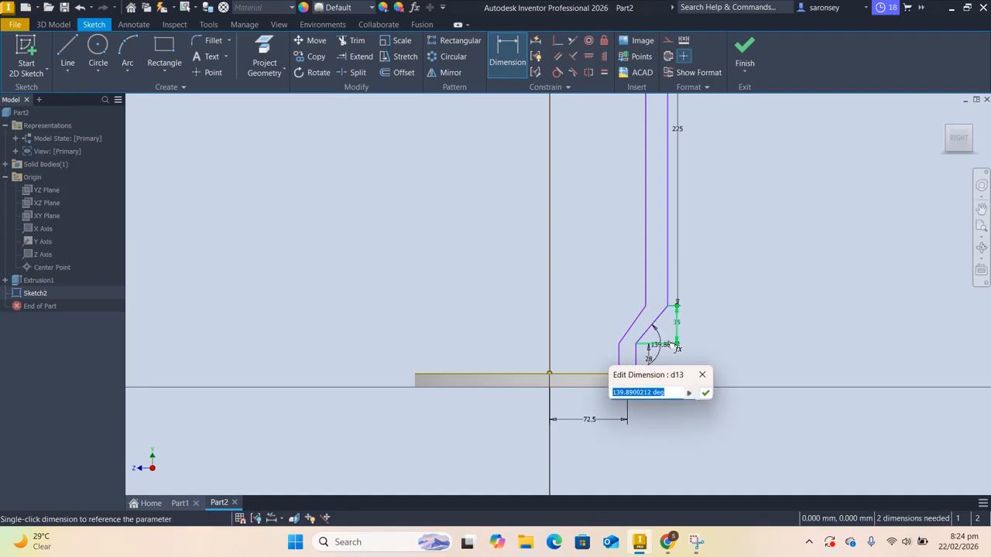
{"action": "type", "text": "135"}
{"action": "key", "text": "Return"}
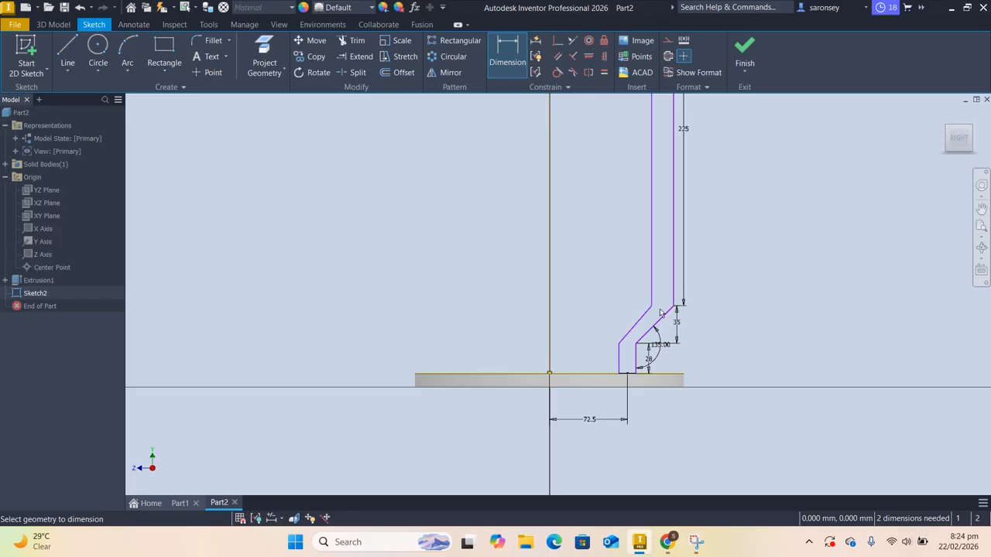
Step: Dimension the angle between the inner sloped and inner lower vertical lines, linking it to the outer 135-degree angle dimension
{"action": "left_click", "coordinate": [636, 323]}
{"action": "left_click", "coordinate": [620, 358]}
{"action": "left_click", "coordinate": [636, 337]}
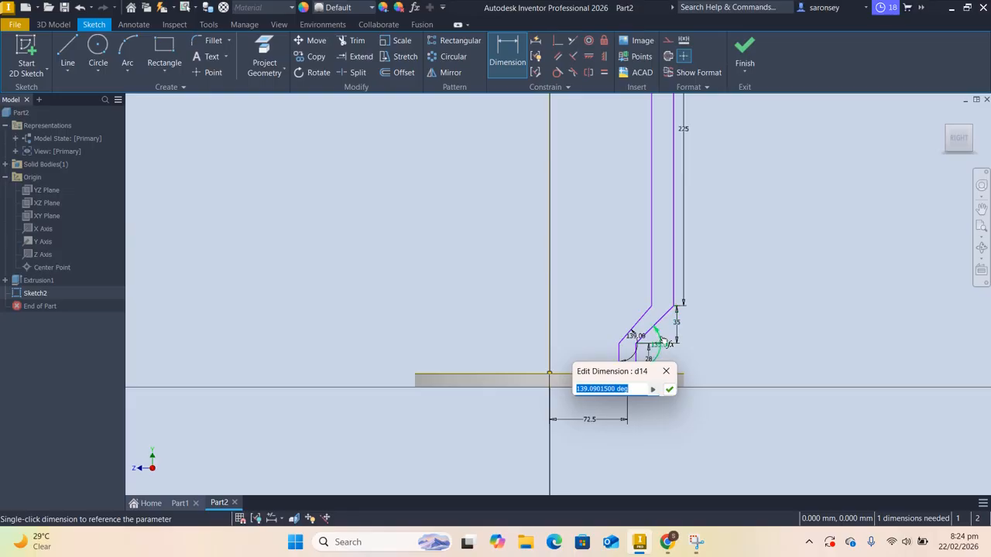
{"action": "left_click", "coordinate": [658, 344]}
{"action": "left_click", "coordinate": [669, 390]}
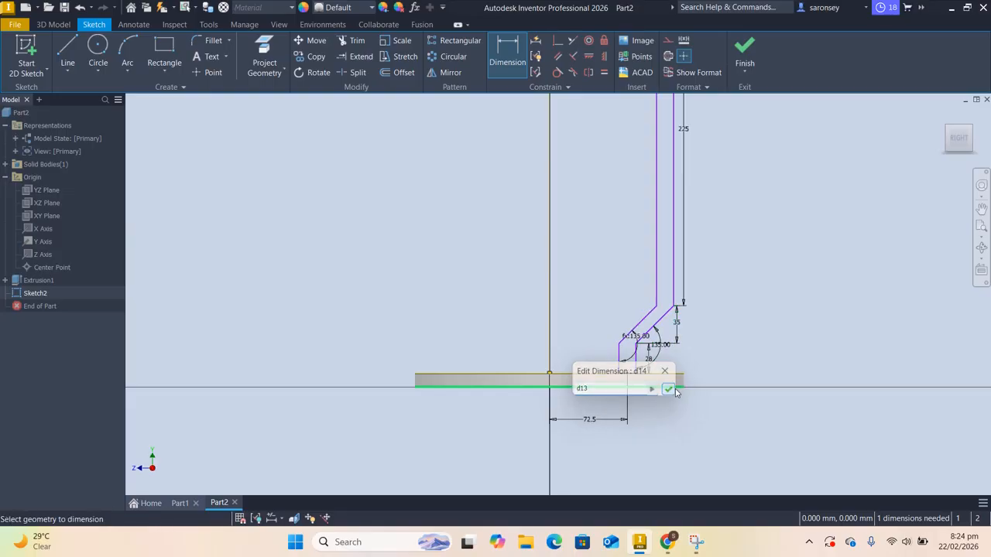
Step: Try Auto Dimension on the profile with constraints switched off, and remove the dimension it adds
{"action": "scroll", "coordinate": [730, 309], "scroll_direction": "down", "scroll_amount": 3}
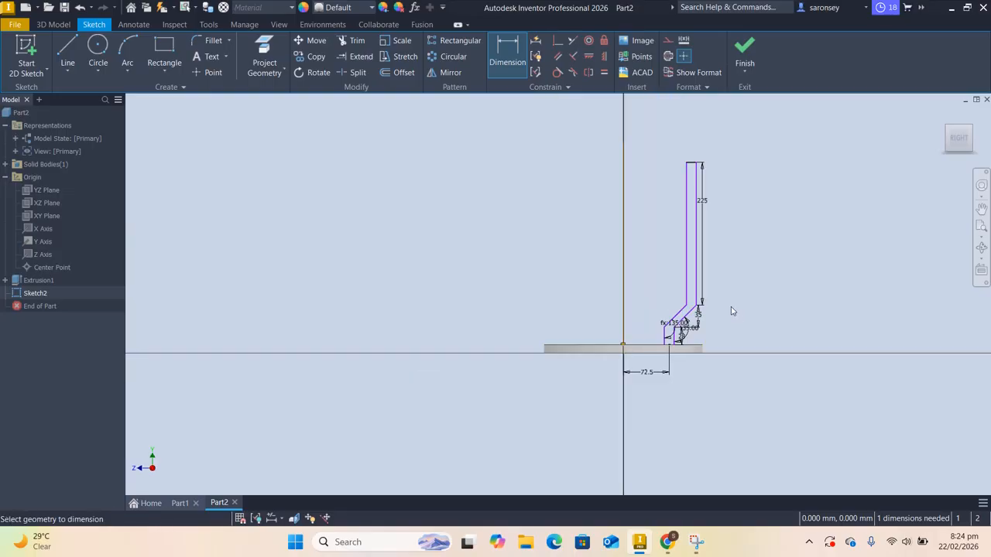
{"action": "scroll", "coordinate": [742, 355], "scroll_direction": "up", "scroll_amount": 3}
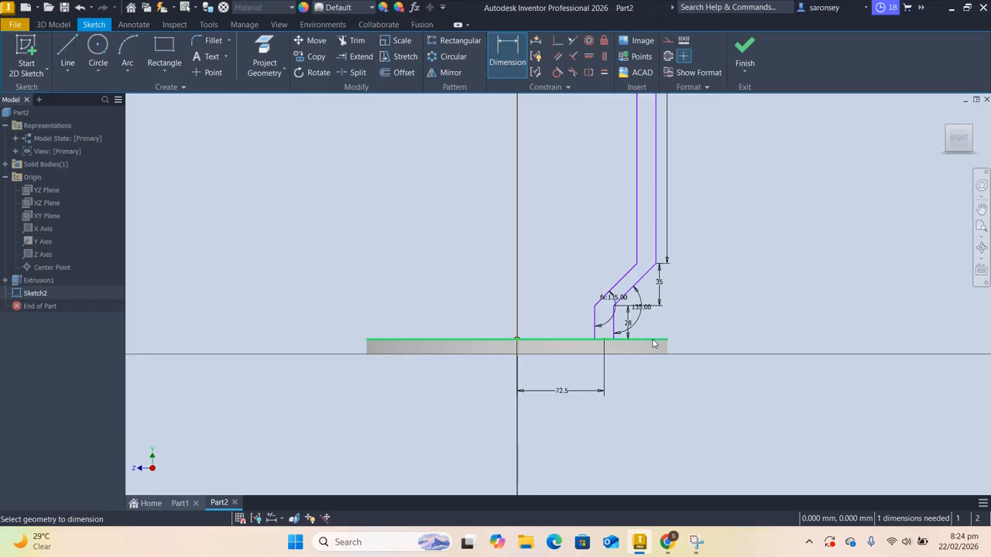
{"action": "scroll", "coordinate": [652, 341], "scroll_direction": "down", "scroll_amount": 2}
{"action": "middle_click_drag", "start_coordinate": [653, 341], "coordinate": [657, 370]}
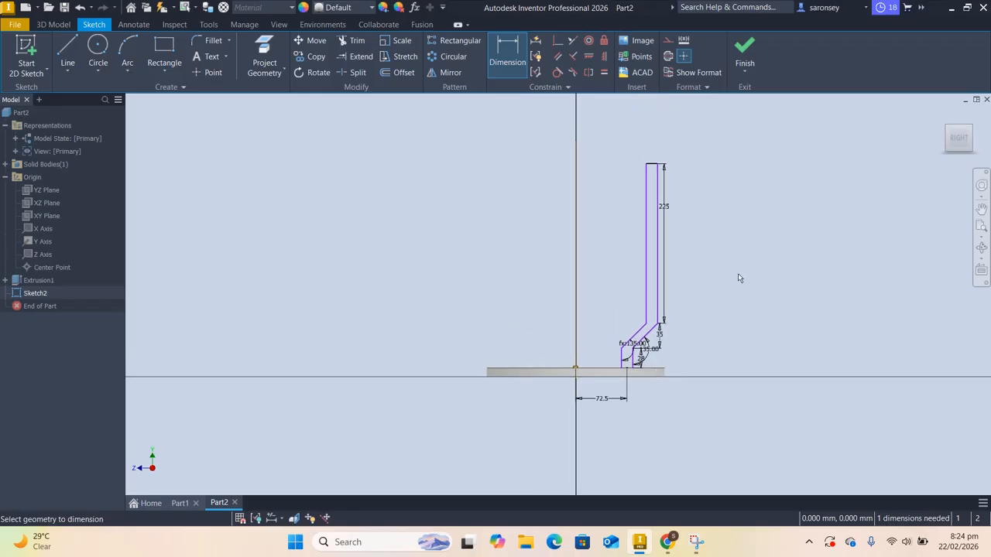
{"action": "left_click", "coordinate": [535, 42]}
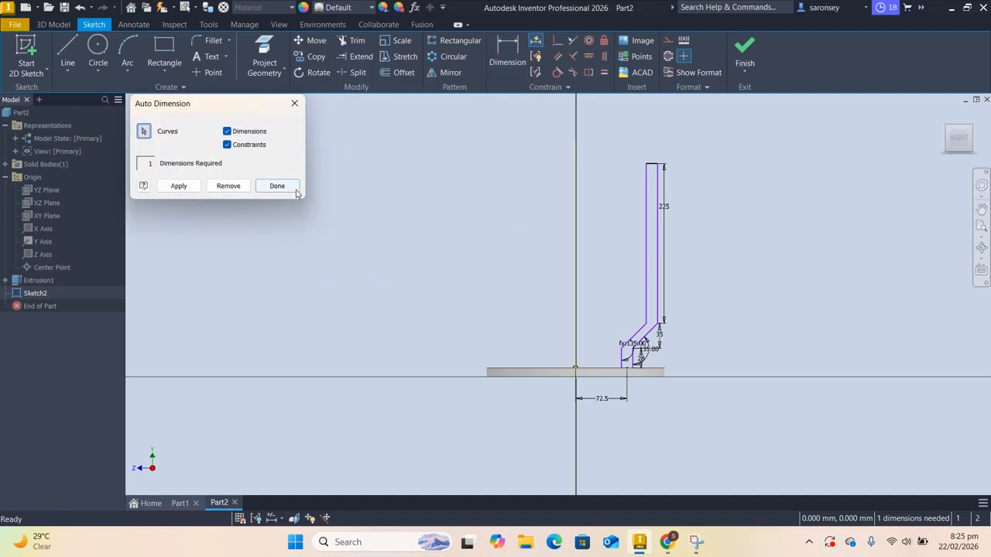
{"action": "left_click", "coordinate": [226, 146]}
{"action": "left_click", "coordinate": [190, 189]}
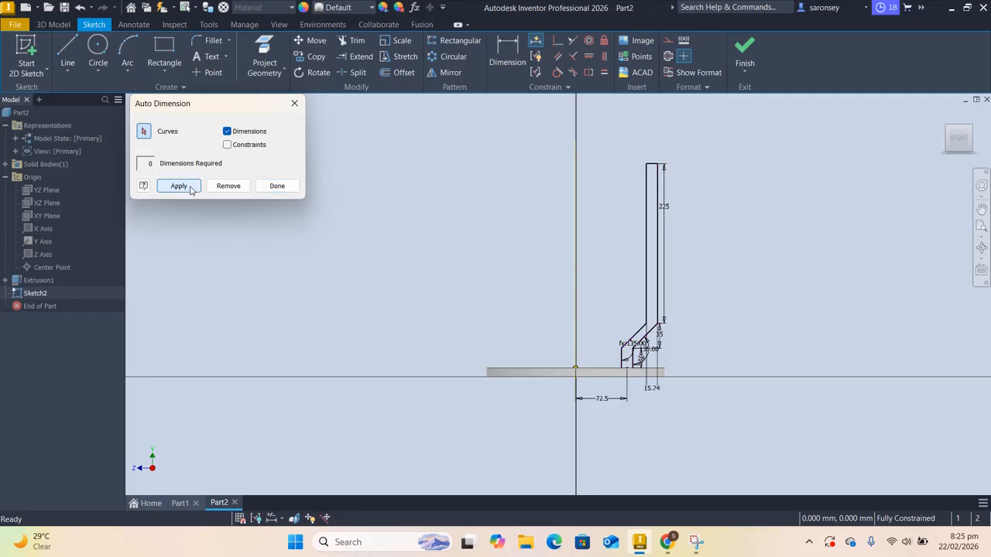
{"action": "scroll", "coordinate": [661, 389], "scroll_direction": "up", "scroll_amount": 3}
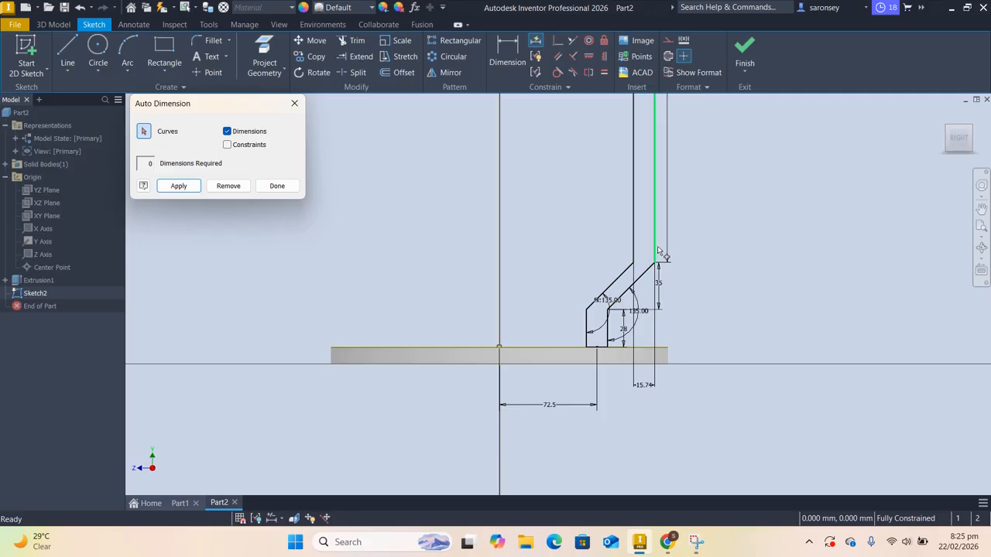
{"action": "left_click", "coordinate": [232, 186]}
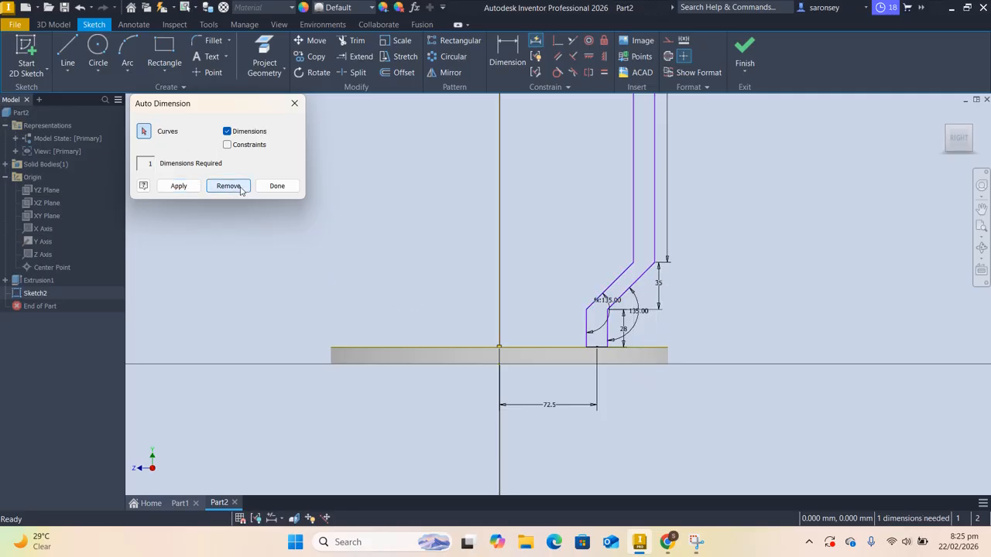
{"action": "left_click", "coordinate": [294, 109]}
Step: Dimension the distance between the profile's two upper vertical lines to 12.5 mm and finish the sketch
{"action": "scroll", "coordinate": [478, 141], "scroll_direction": "up", "scroll_amount": 3}
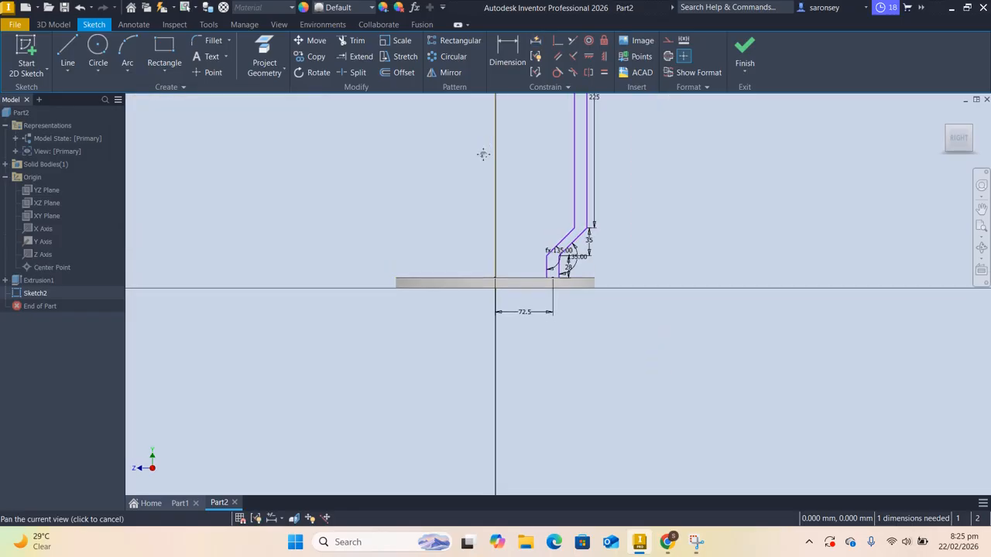
{"action": "left_click", "coordinate": [504, 58]}
{"action": "left_click", "coordinate": [588, 267]}
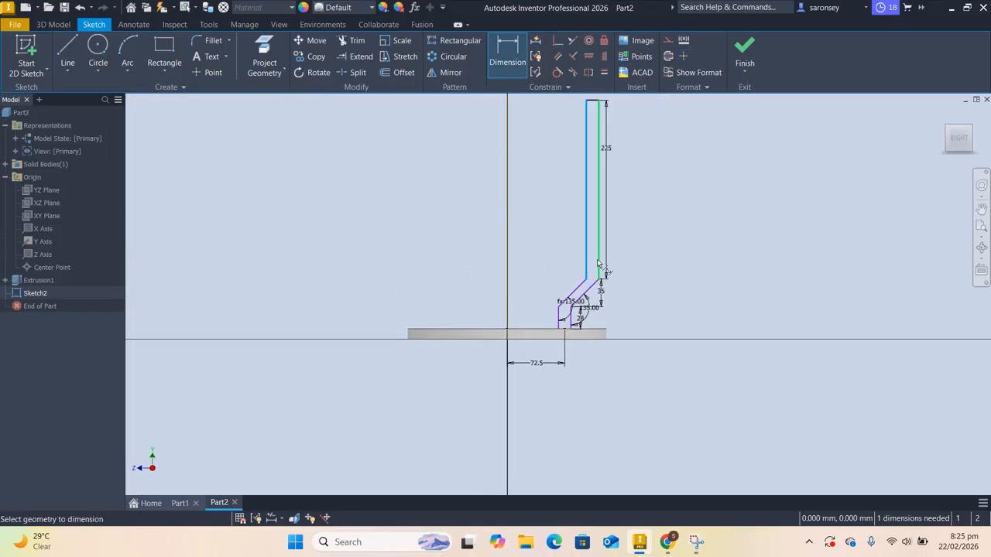
{"action": "left_click", "coordinate": [598, 265]}
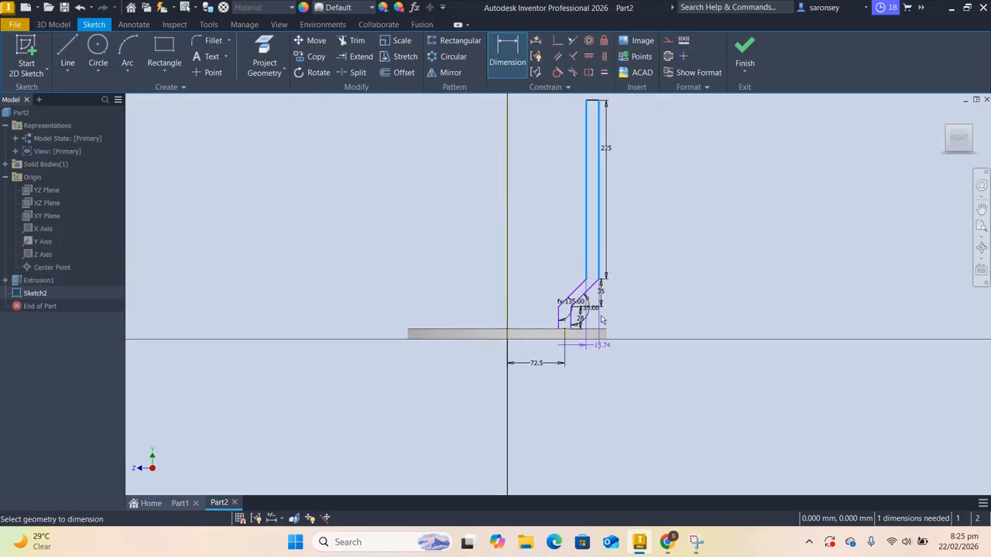
{"action": "left_click", "coordinate": [593, 384]}
{"action": "type", "text": "12"}
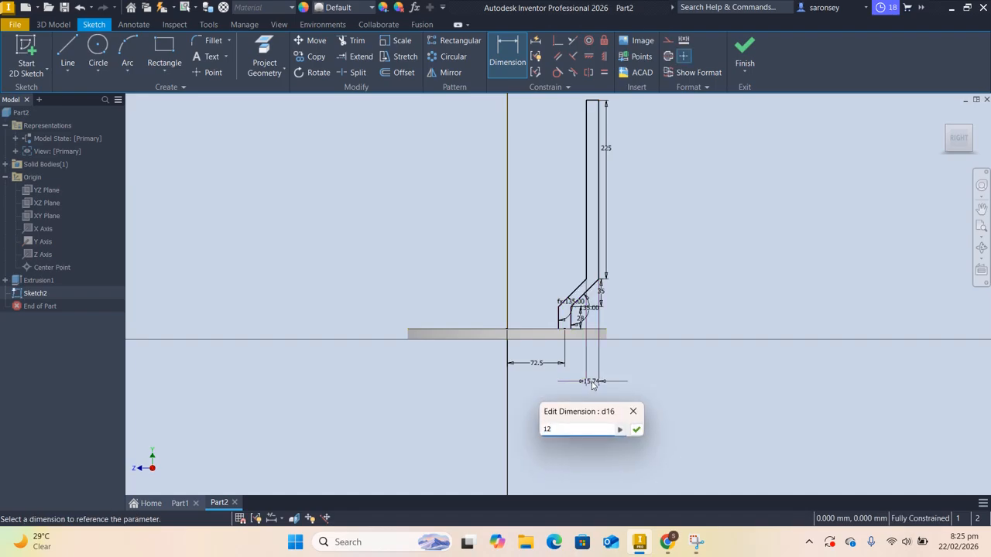
{"action": "type", "text": ".5"}
{"action": "key", "text": "Return"}
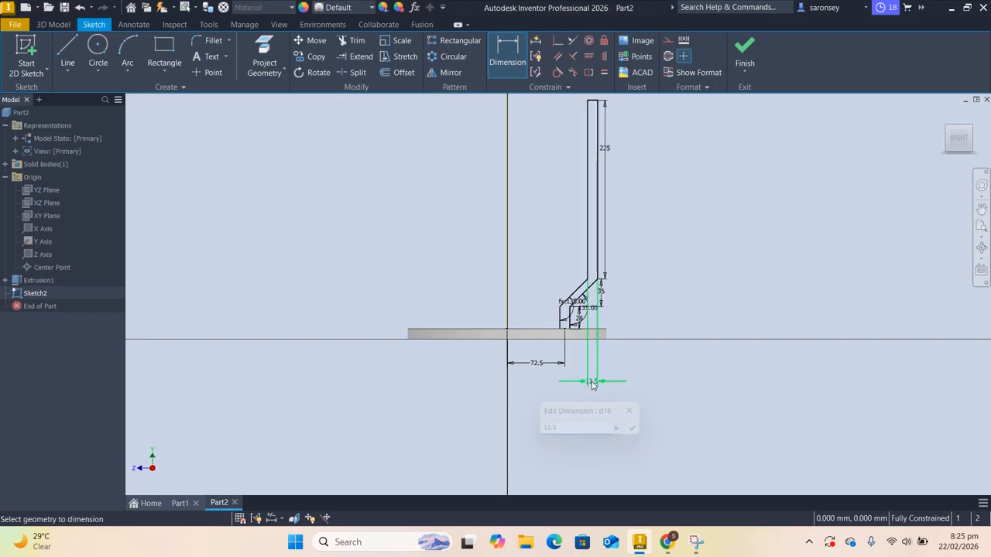
{"action": "middle_click_drag", "start_coordinate": [657, 277], "coordinate": [664, 311]}
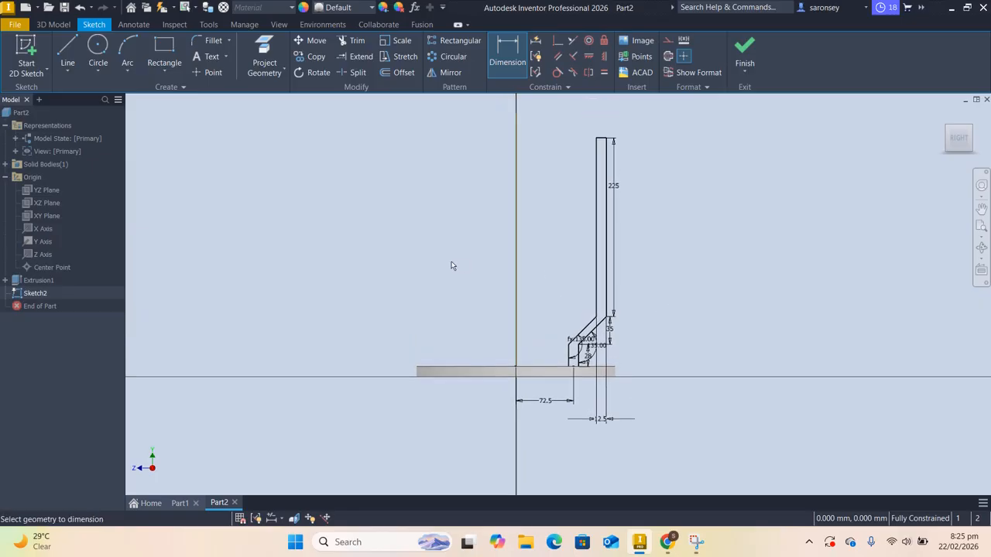
{"action": "left_click", "coordinate": [745, 50]}
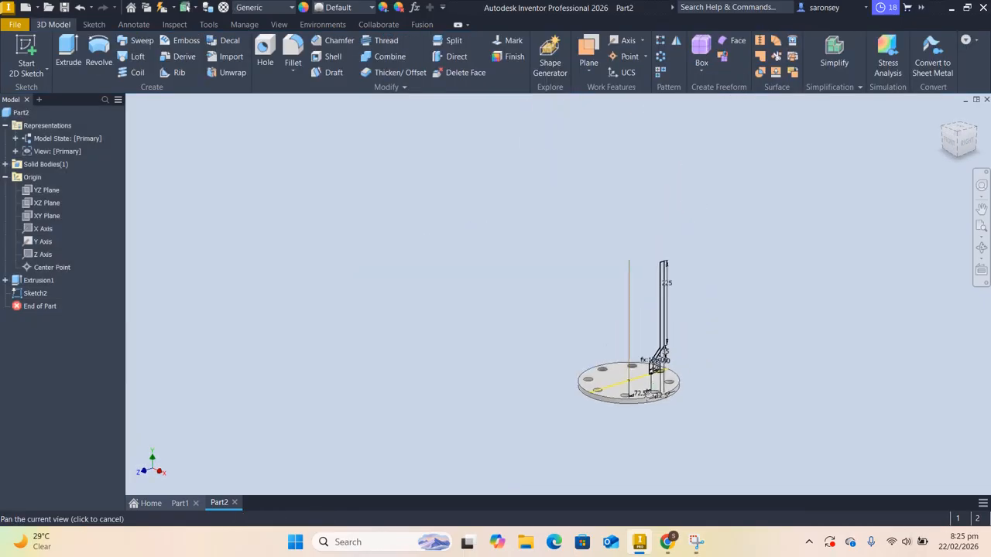
Step: Revolve the stepped wall profile a full 360 degrees about the Y axis, joining it to the flange
{"action": "middle_click_drag", "start_coordinate": [649, 393], "coordinate": [626, 420]}
{"action": "left_click", "coordinate": [100, 55]}
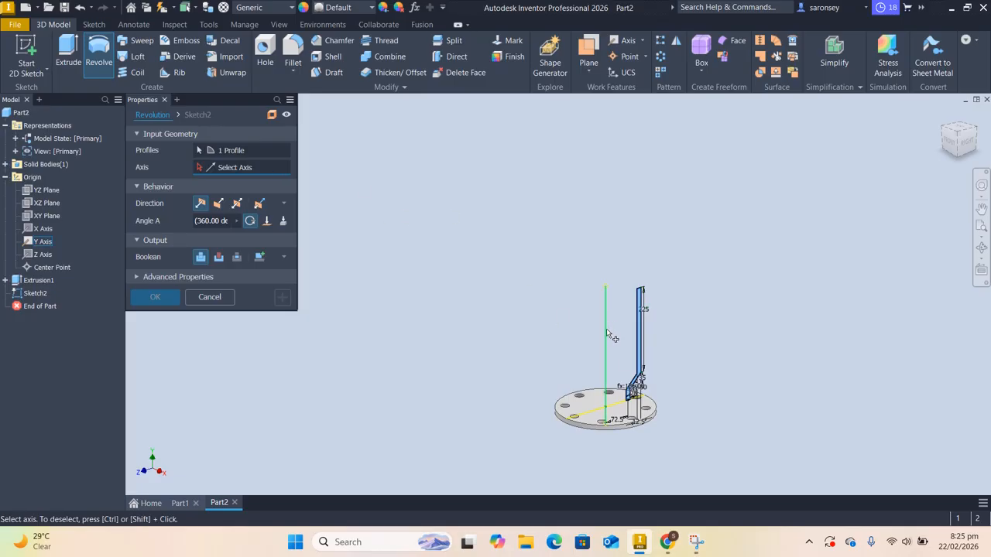
{"action": "left_click", "coordinate": [606, 335]}
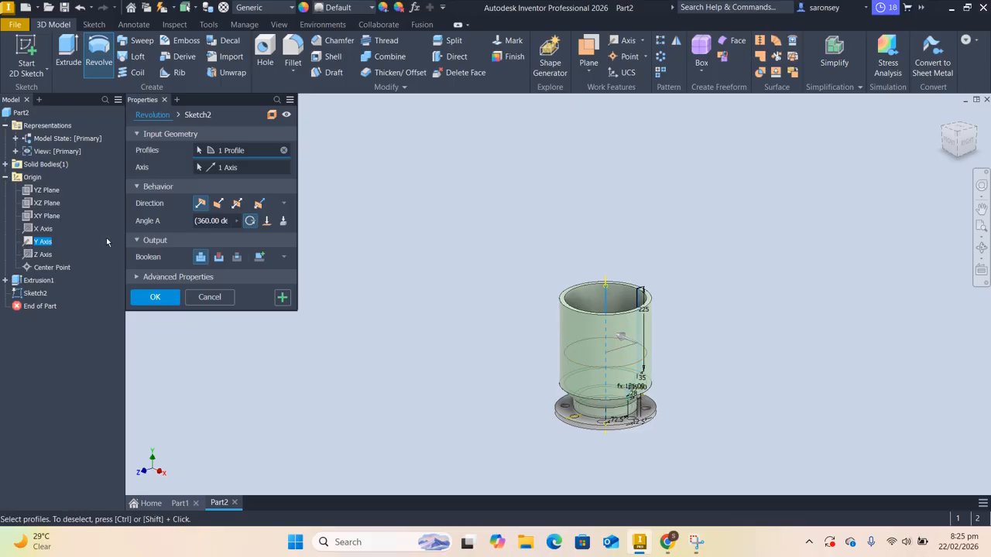
{"action": "left_click", "coordinate": [158, 298]}
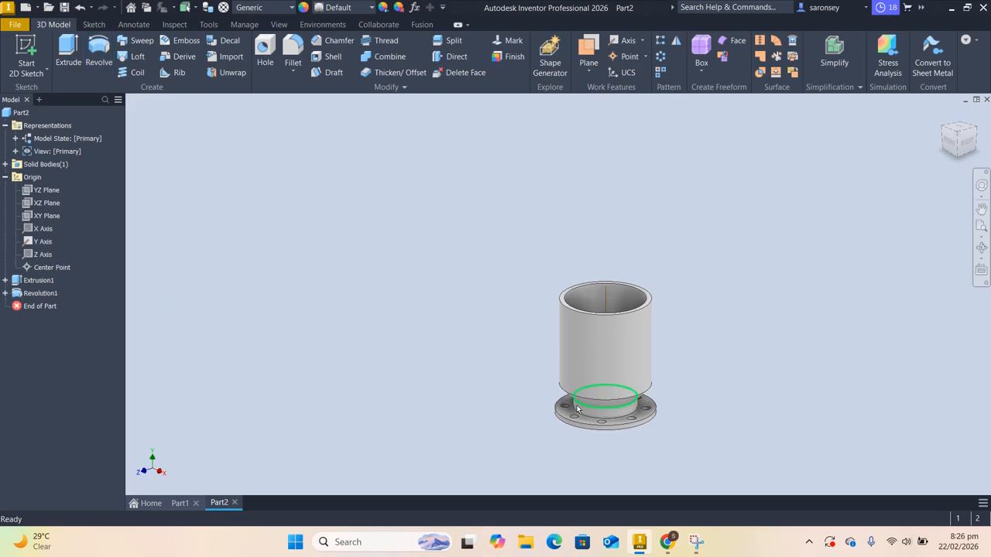
Step: Turn off the visibility of the origin Y axis
{"action": "scroll", "coordinate": [595, 399], "scroll_direction": "up", "scroll_amount": 5}
{"action": "scroll", "coordinate": [593, 401], "scroll_direction": "down", "scroll_amount": 5}
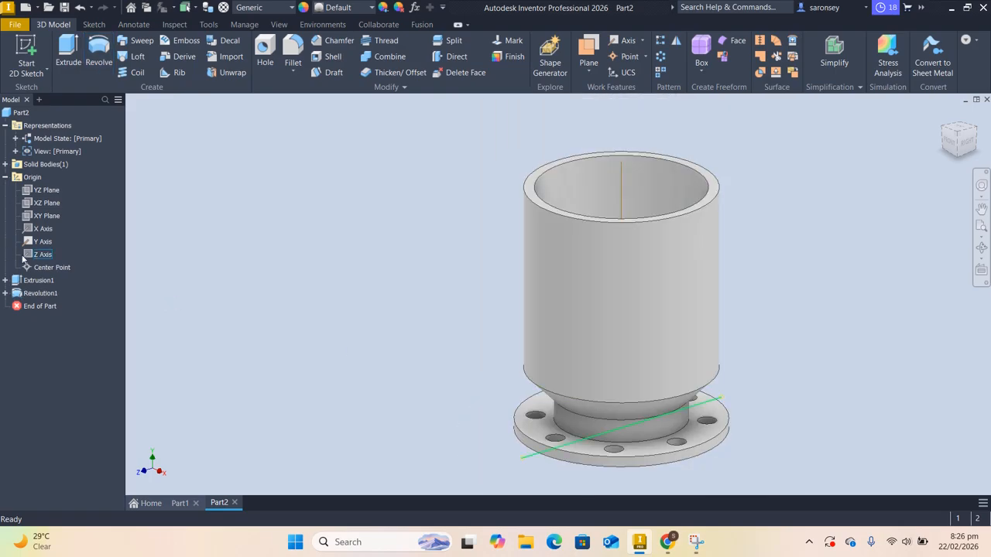
{"action": "left_click", "coordinate": [43, 241]}
{"action": "right_click", "coordinate": [42, 241]}
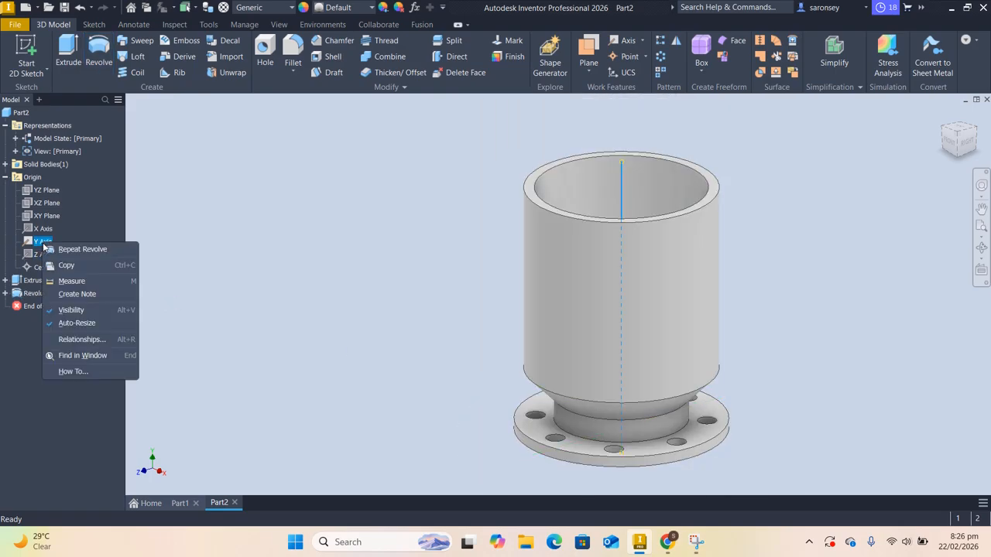
{"action": "left_click", "coordinate": [92, 308]}
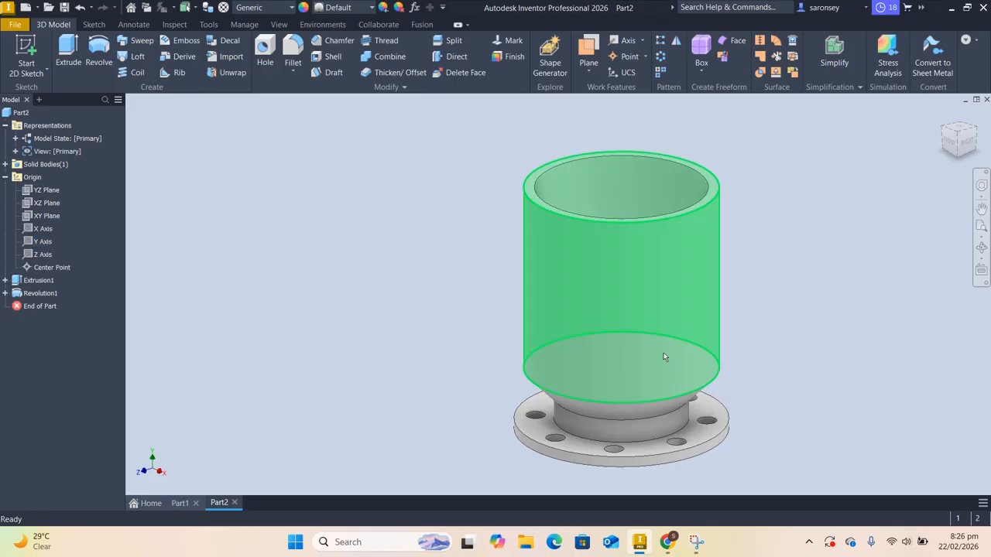
{"action": "middle_click_drag", "start_coordinate": [663, 353], "coordinate": [609, 360]}
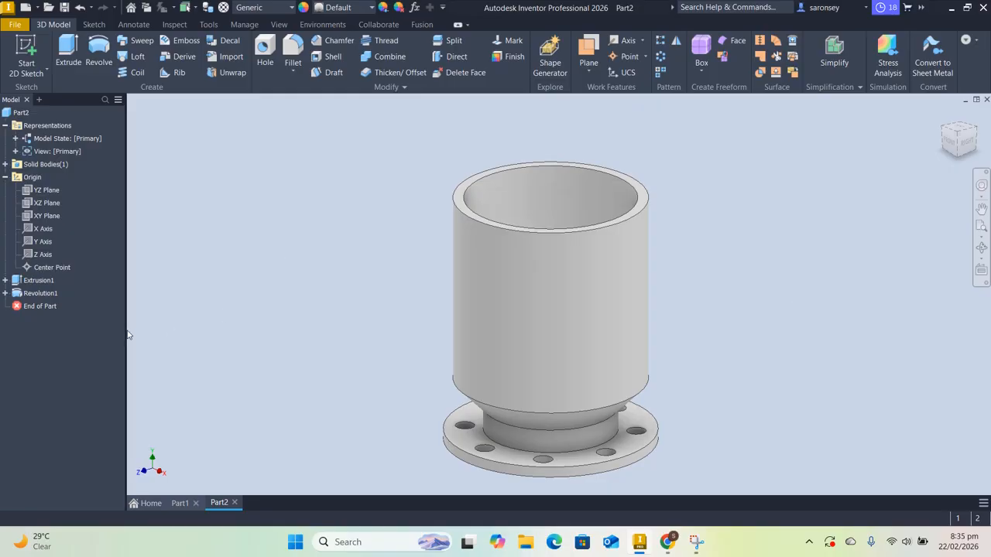
Step: Start a sketch on the XY plane and slice the graphics to expose the vessel's cross-section
{"action": "left_click", "coordinate": [53, 216]}
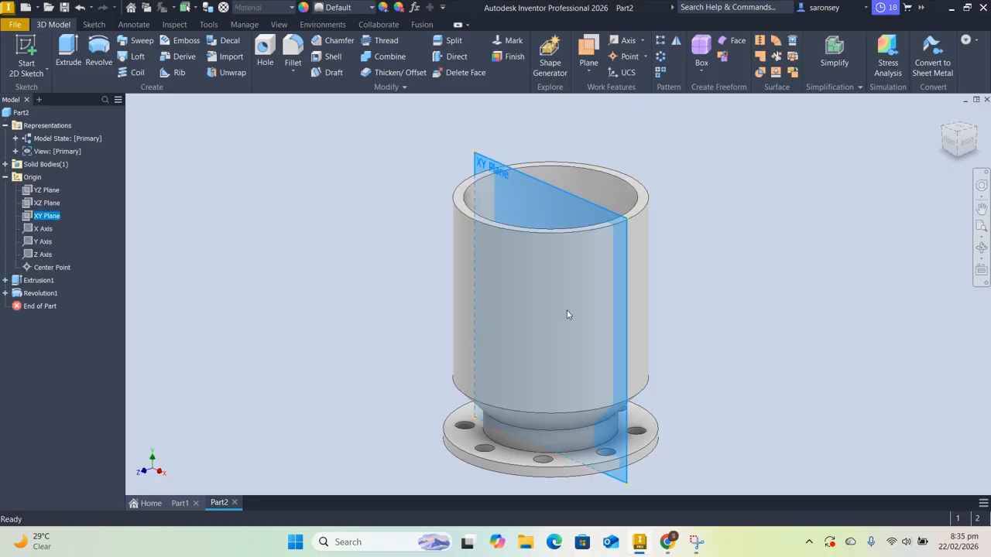
{"action": "key", "text": "Page_Up"}
{"action": "key", "text": "s"}
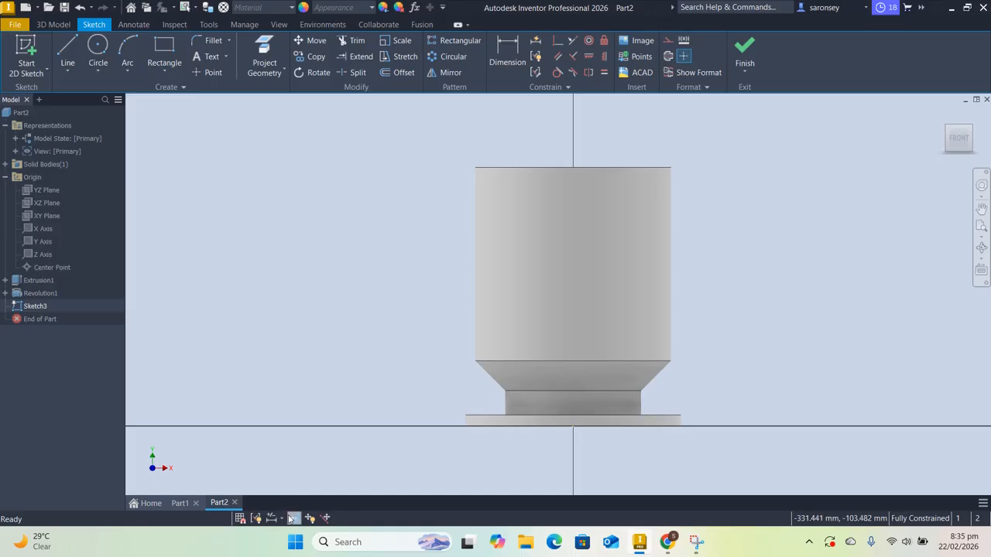
{"action": "left_click", "coordinate": [295, 519]}
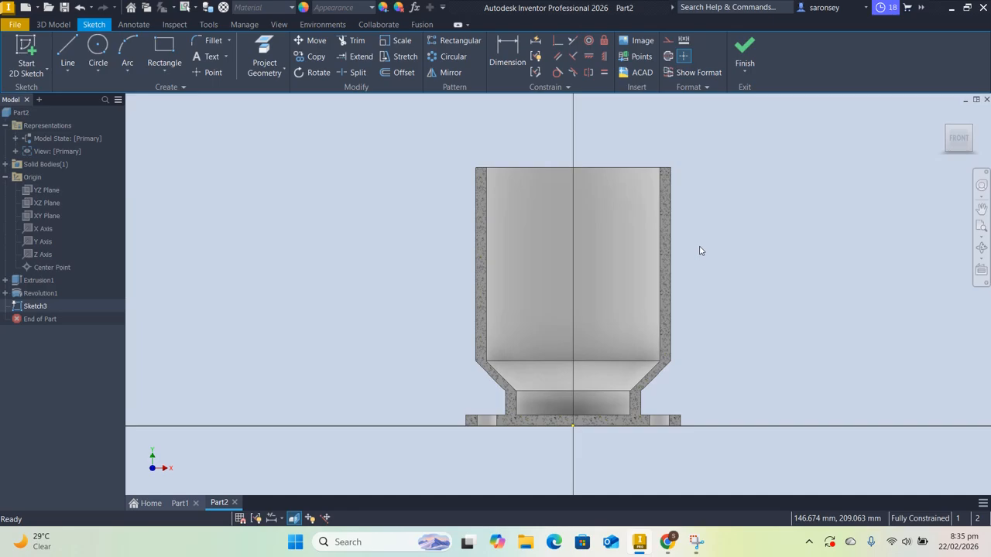
Step: Sketch a rectangle about 95 mm wide inside the vessel, from the top rim down to the upper edge of the neck
{"action": "left_click", "coordinate": [162, 50]}
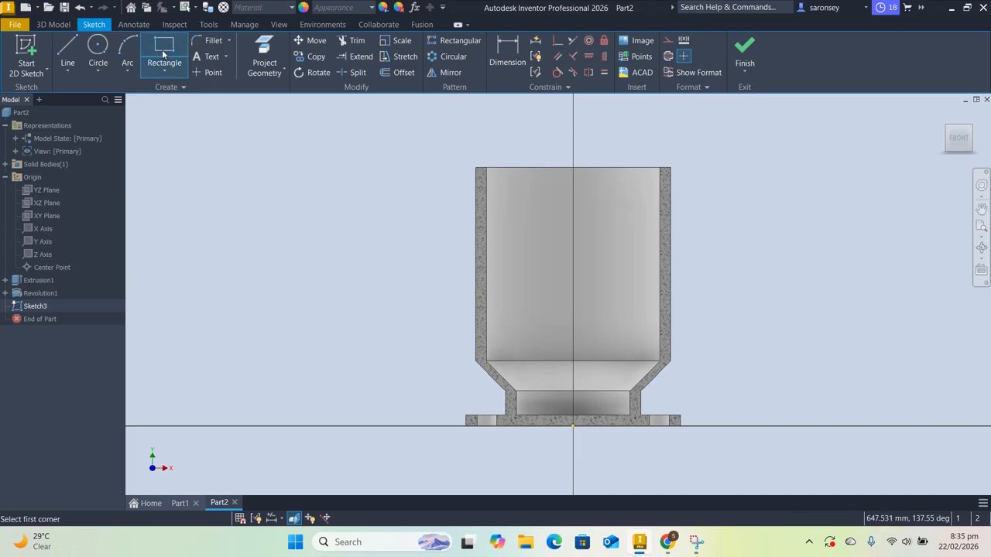
{"action": "left_click", "coordinate": [529, 169]}
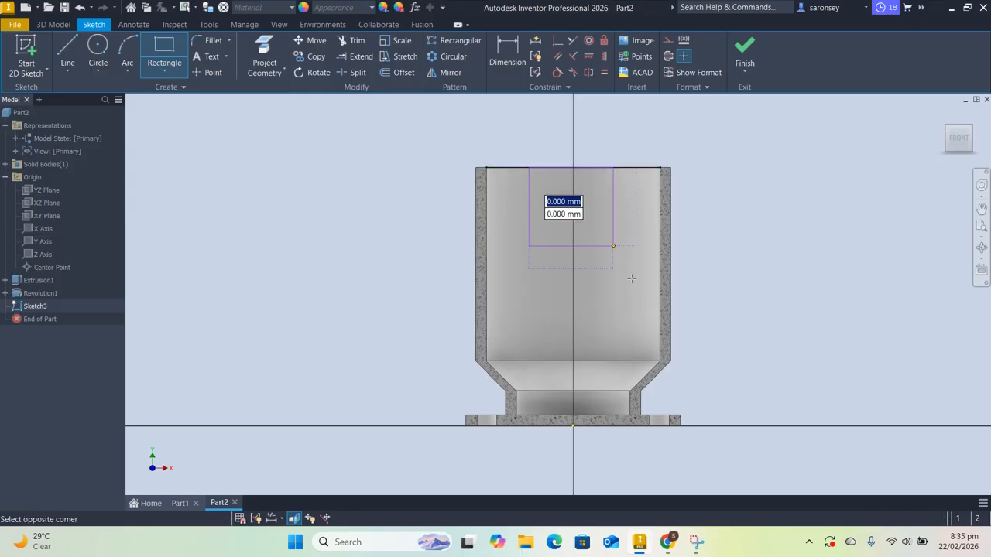
{"action": "left_click", "coordinate": [611, 392]}
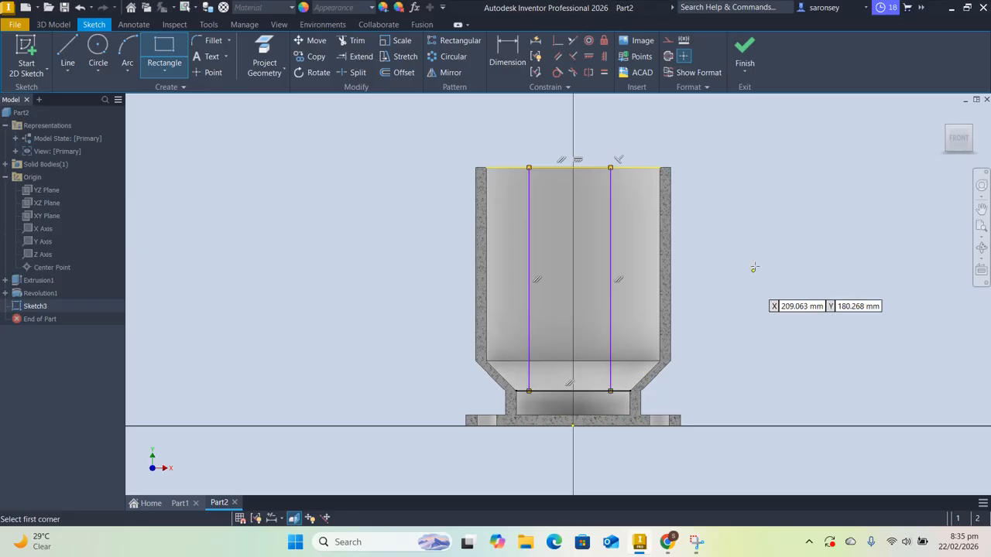
{"action": "right_click", "coordinate": [765, 218]}
{"action": "left_click", "coordinate": [814, 219]}
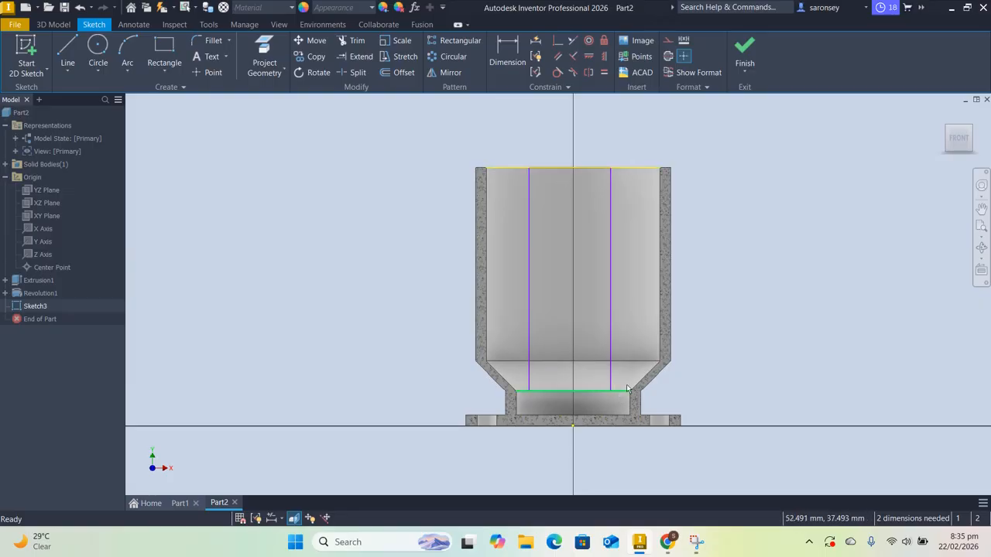
Step: Dimension the distance between the rectangle's two vertical sides to 87.5 mm
{"action": "left_click", "coordinate": [507, 45]}
{"action": "left_click", "coordinate": [529, 210]}
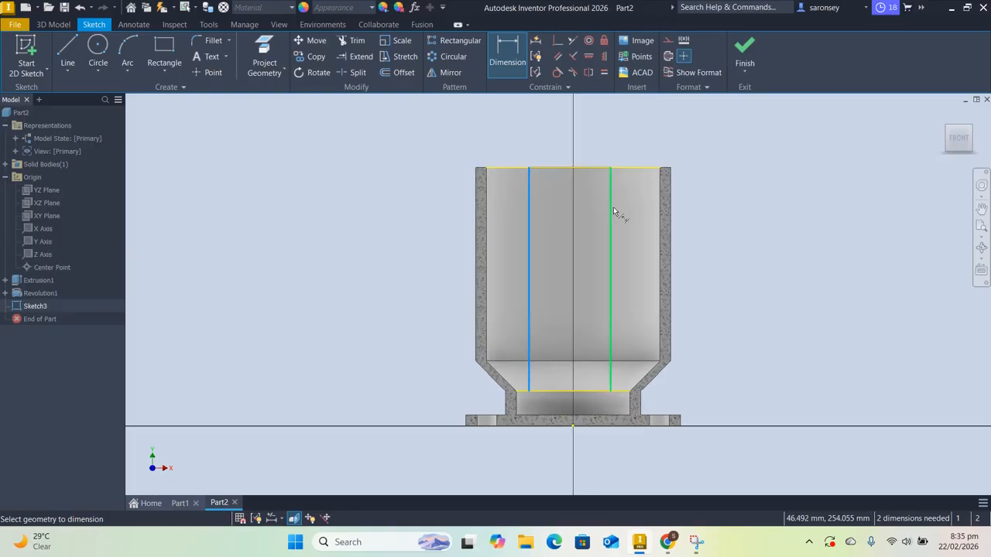
{"action": "left_click", "coordinate": [611, 213]}
{"action": "left_click", "coordinate": [588, 150]}
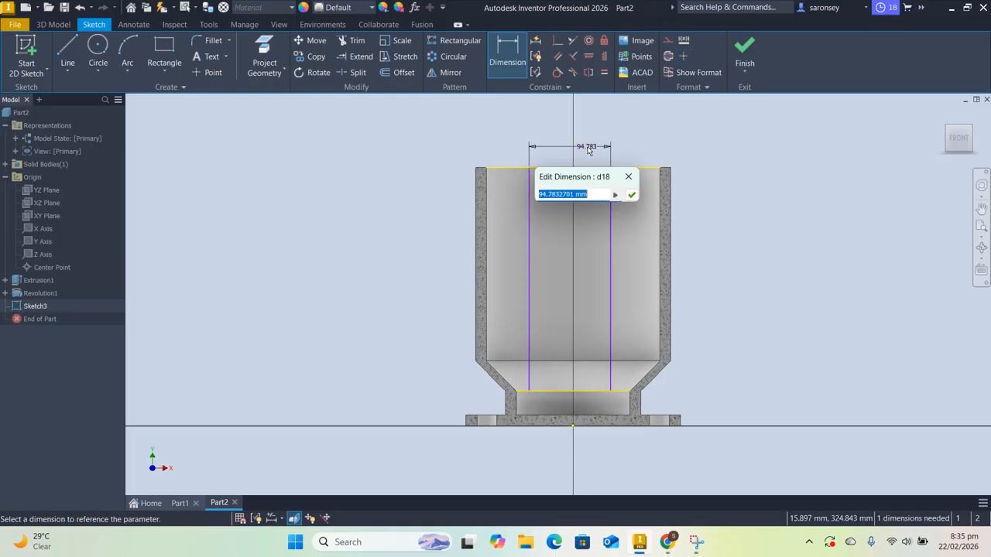
{"action": "type", "text": "87.5"}
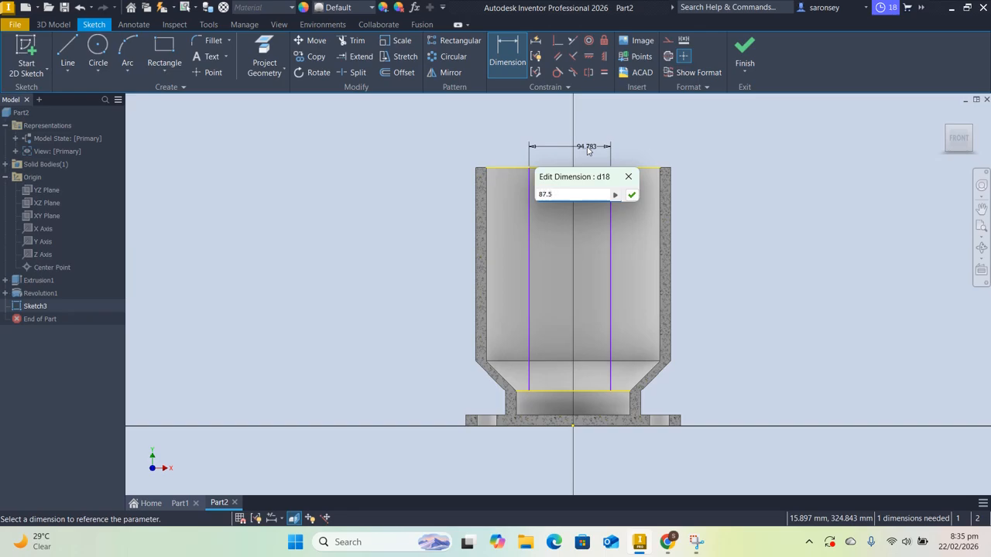
{"action": "key", "text": "Return"}
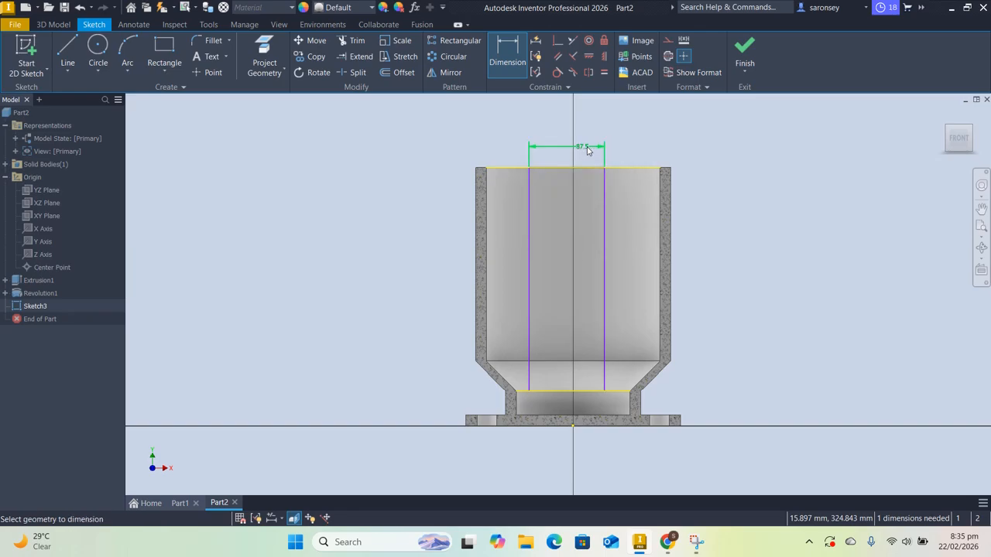
Step: Centre the rectangle by vertically aligning its top edge's midpoint with the midpoint of the neck edge, and finish the sketch
{"action": "left_click", "coordinate": [603, 56]}
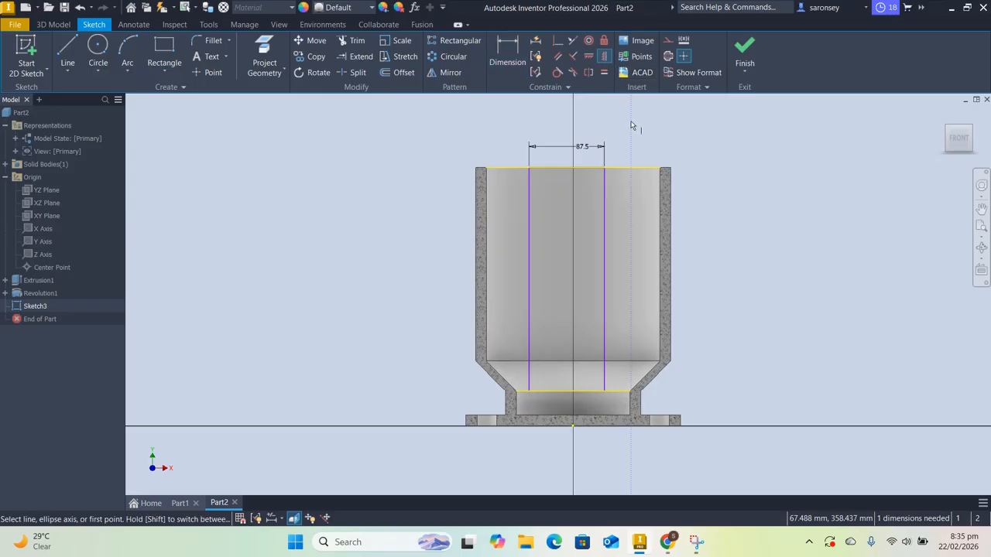
{"action": "left_click", "coordinate": [566, 169]}
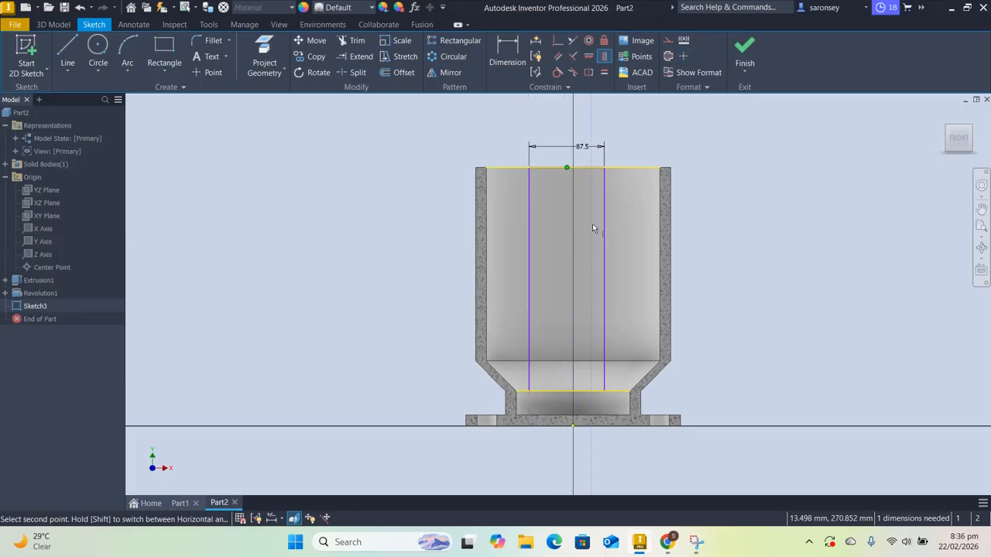
{"action": "left_click", "coordinate": [573, 393]}
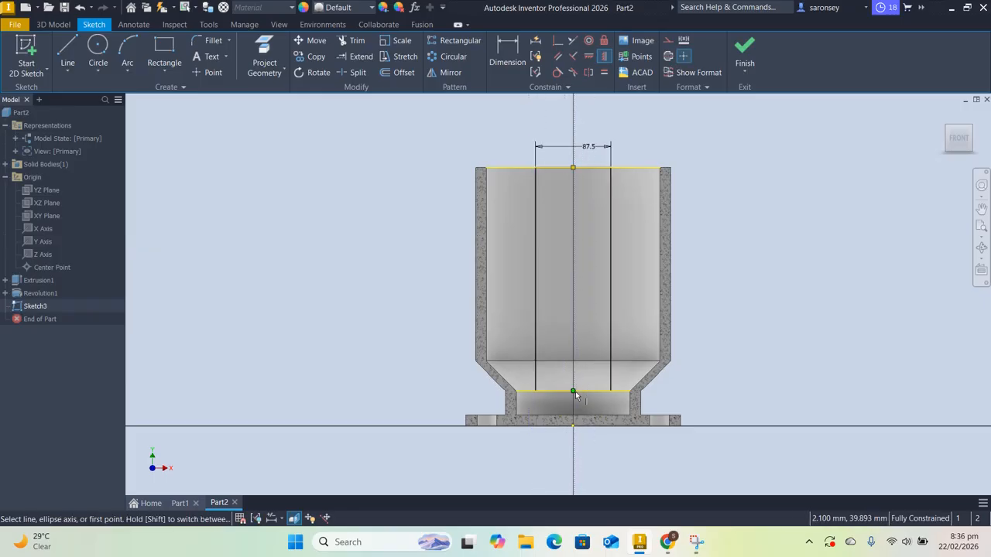
{"action": "right_click", "coordinate": [706, 164]}
{"action": "left_click", "coordinate": [746, 164]}
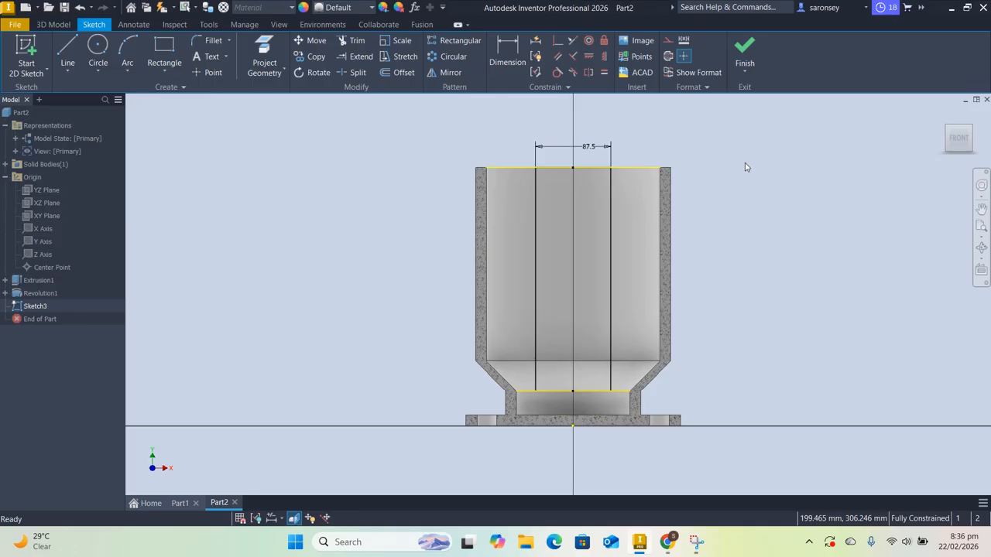
{"action": "left_click", "coordinate": [744, 56]}
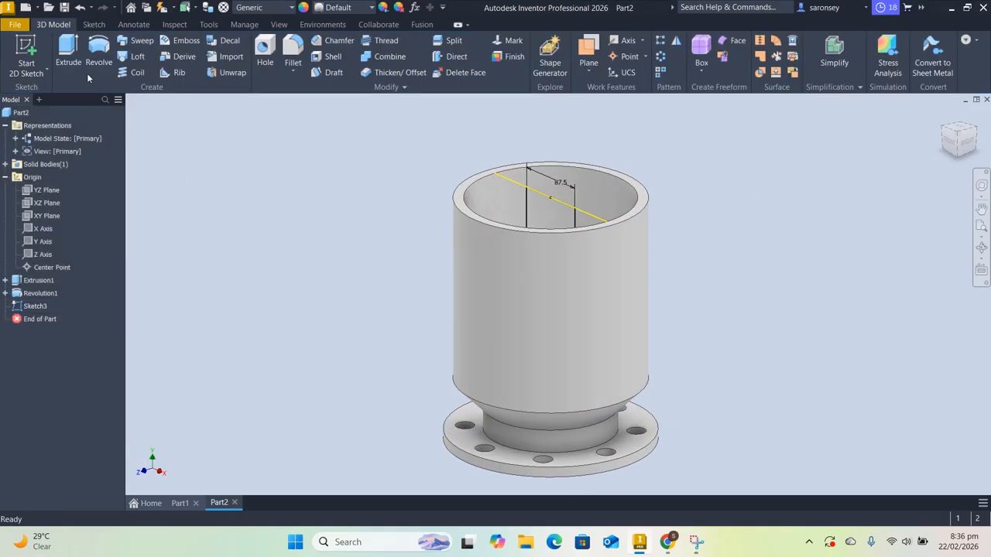
Step: Extrude the rectangle as a symmetric through-all cut to open slots on both sides of the cylindrical wall
{"action": "left_click", "coordinate": [68, 54]}
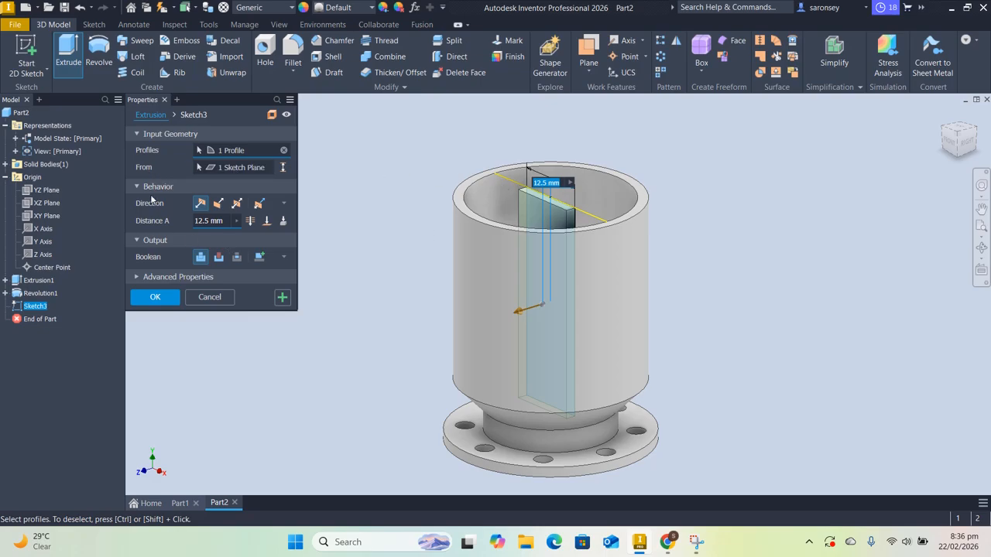
{"action": "left_click", "coordinate": [236, 203]}
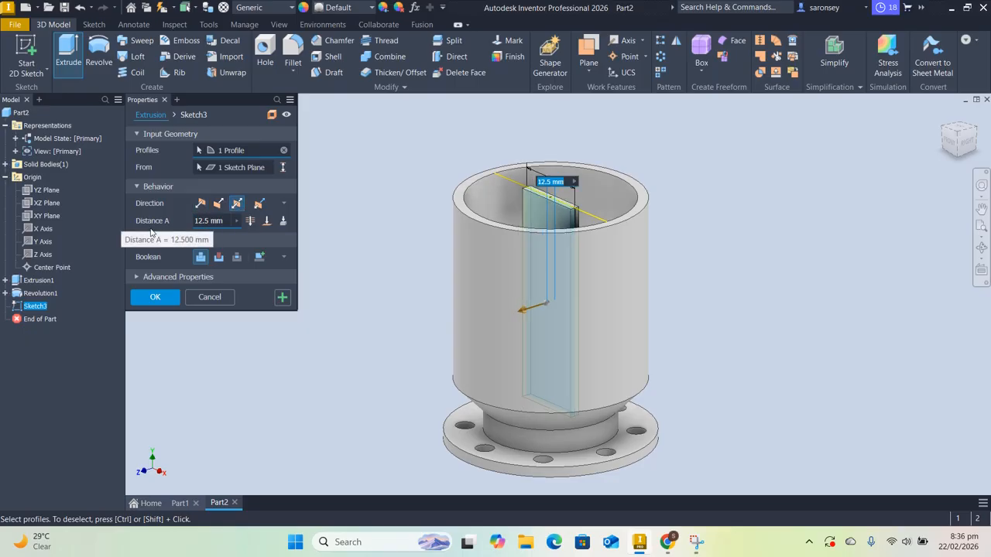
{"action": "left_click", "coordinate": [250, 222]}
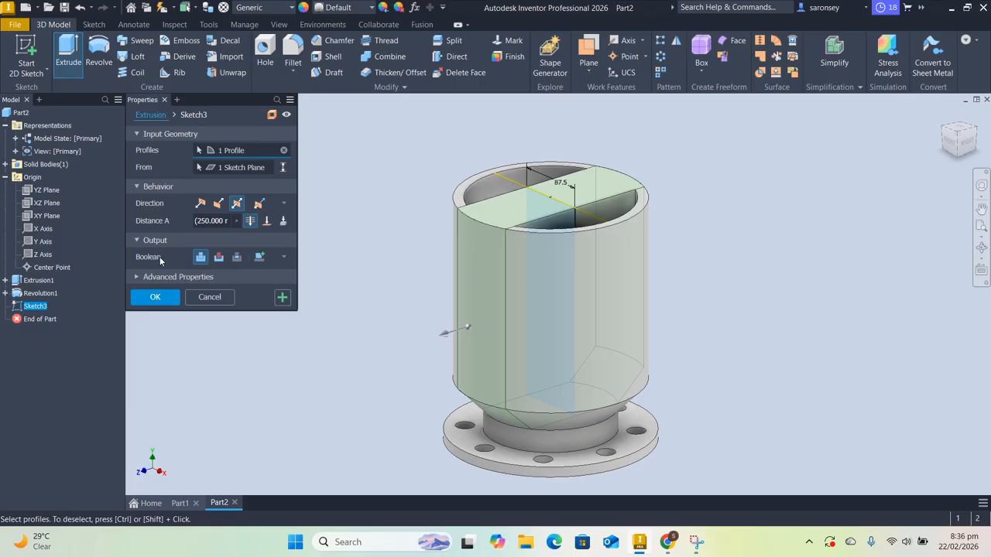
{"action": "left_click", "coordinate": [218, 257]}
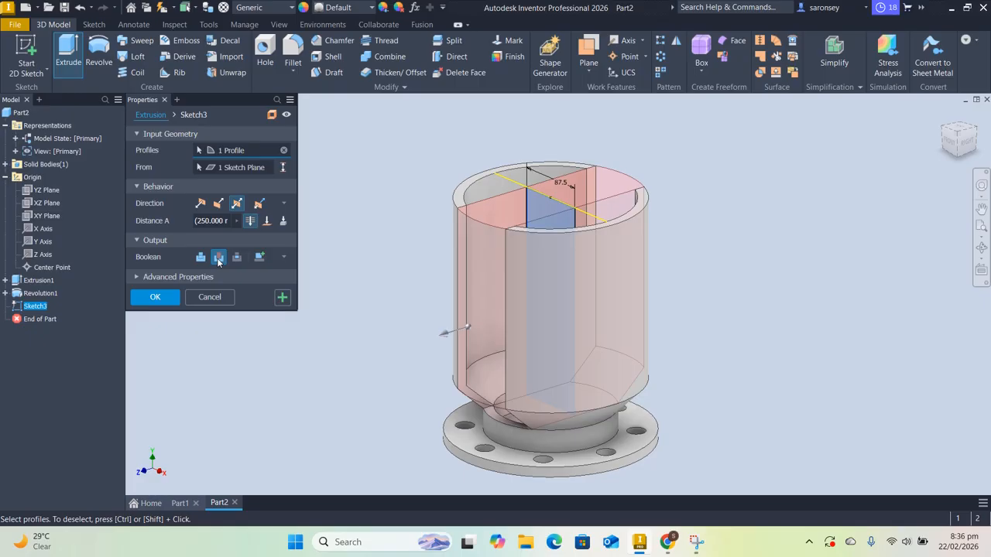
{"action": "left_click", "coordinate": [155, 297]}
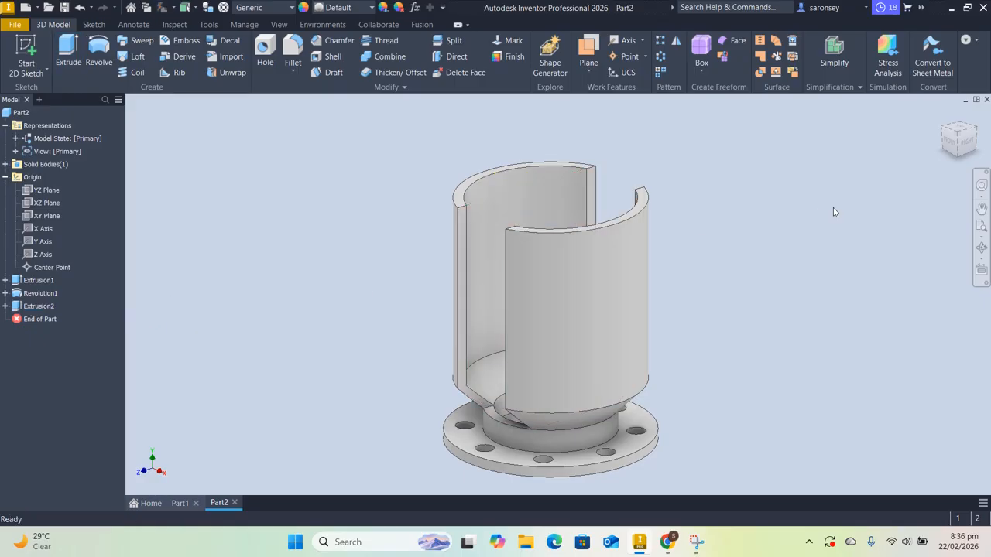
{"action": "middle_click_drag", "start_coordinate": [784, 243], "coordinate": [803, 232], "text": "shift"}
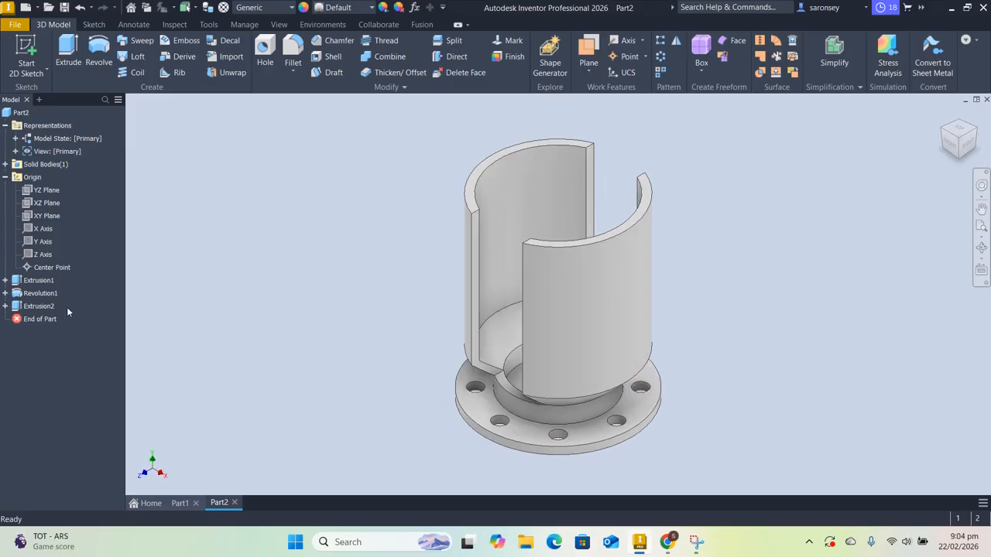
Step: Edit the revolved wall's sketch to set the lower wall's distance from the axis to 80 mm, and finish the sketch
{"action": "left_click", "coordinate": [6, 294]}
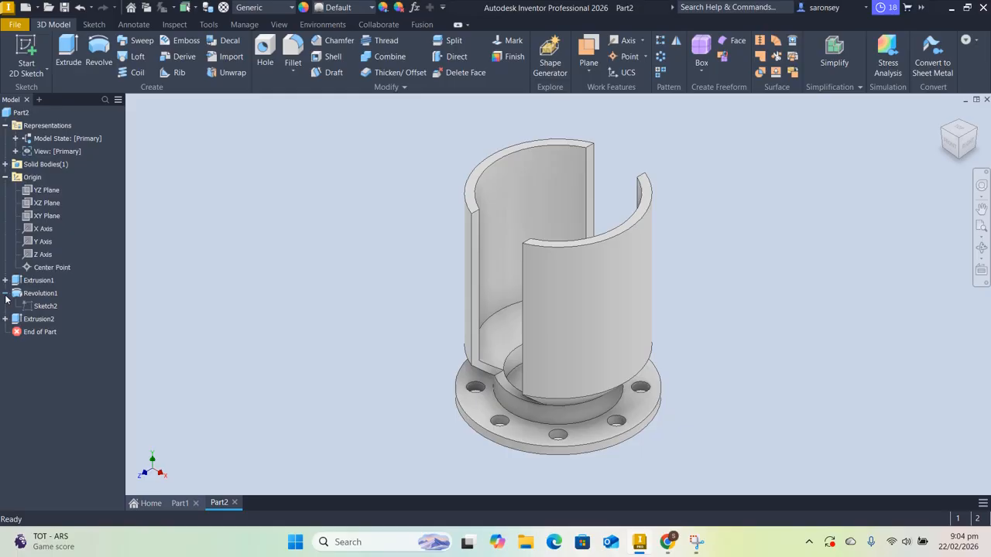
{"action": "double_click", "coordinate": [43, 306]}
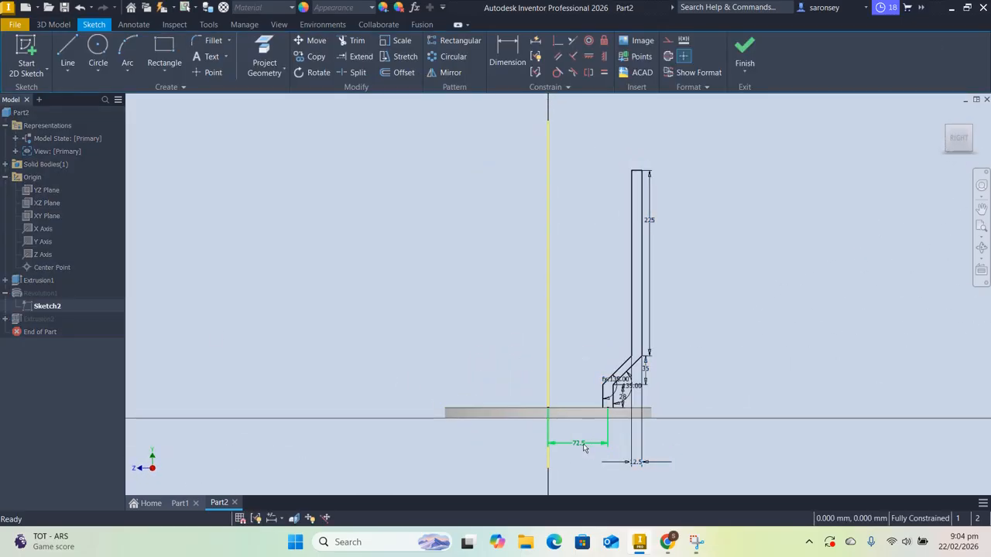
{"action": "double_click", "coordinate": [583, 446]}
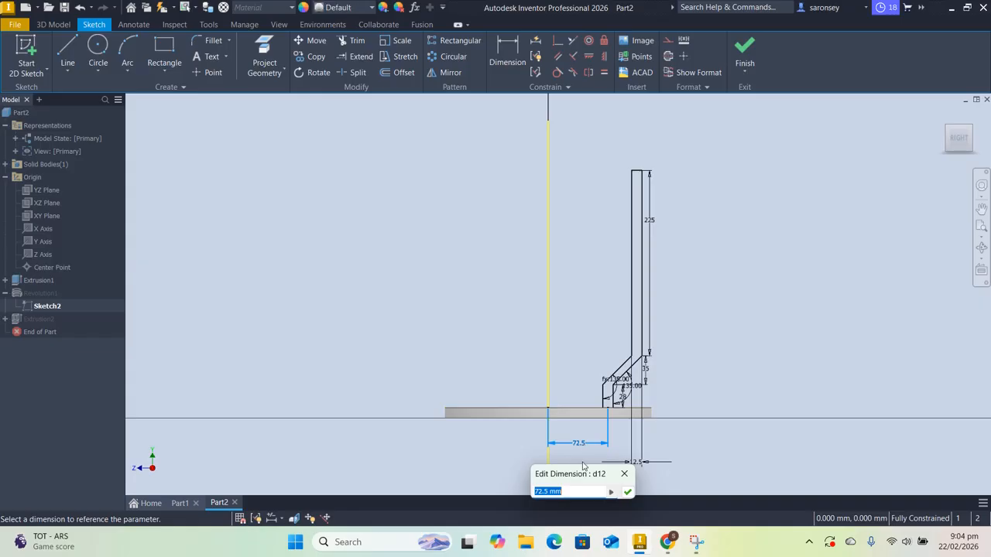
{"action": "type", "text": "80"}
{"action": "left_click", "coordinate": [627, 491]}
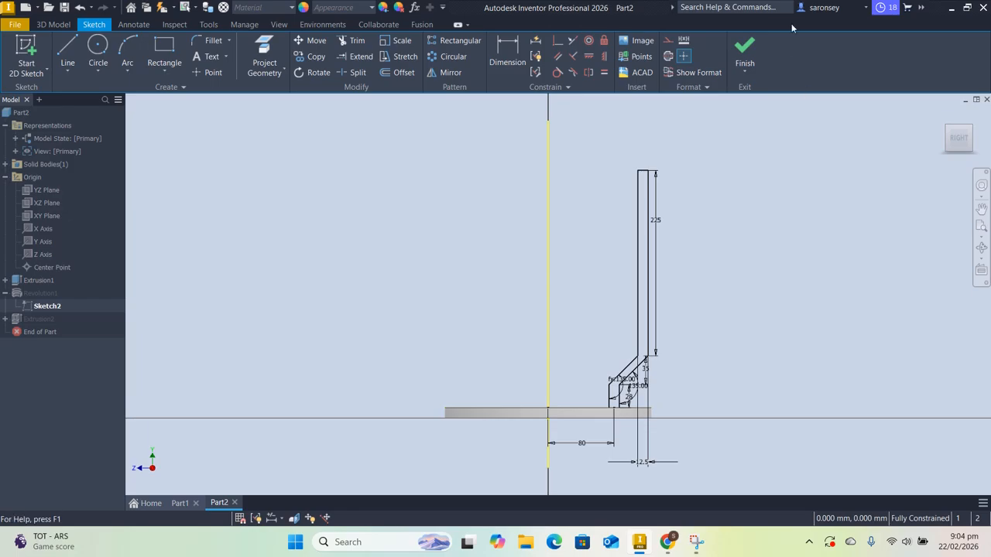
{"action": "left_click", "coordinate": [744, 51]}
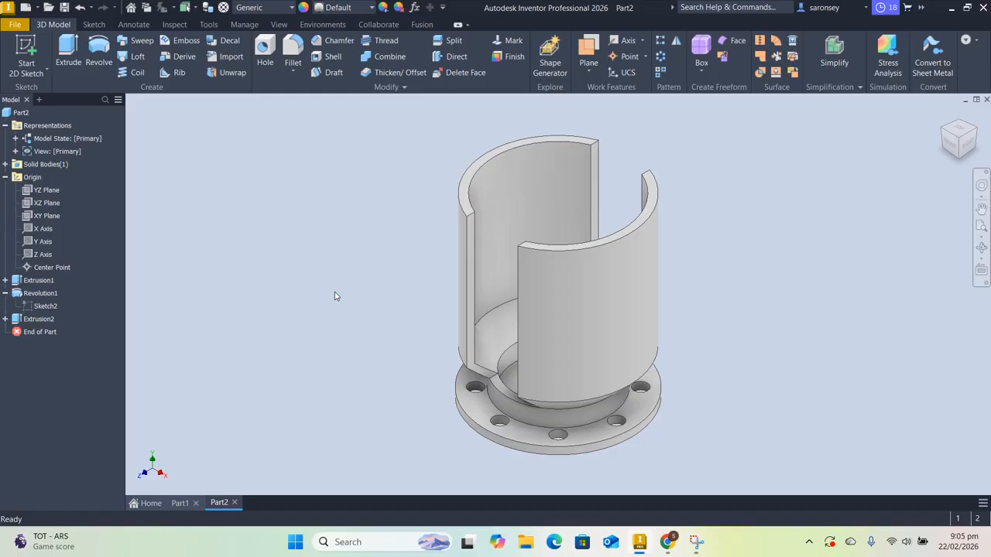
Step: Start a sketch on the YZ plane and slice the graphics to show the part's cross-section
{"action": "left_click", "coordinate": [46, 190]}
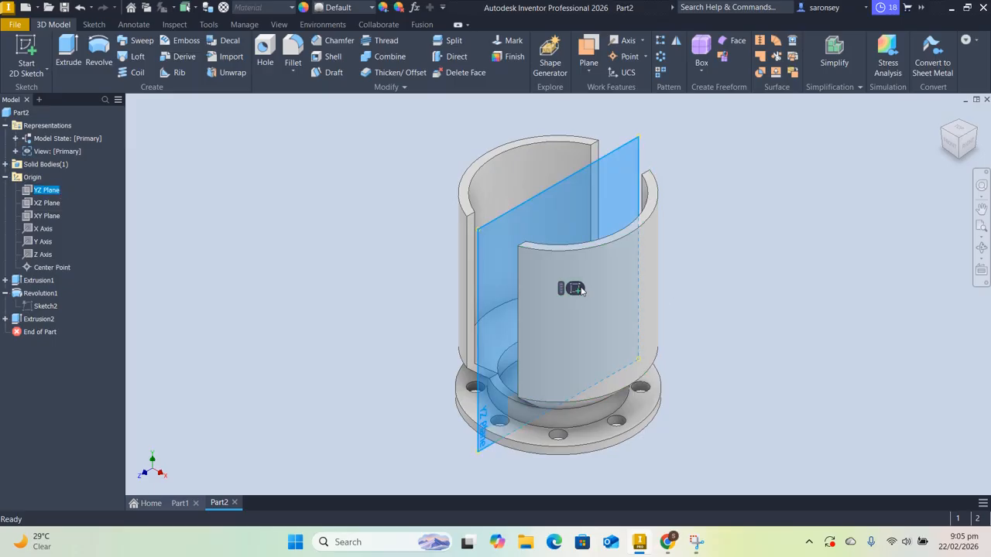
{"action": "left_click", "coordinate": [578, 289]}
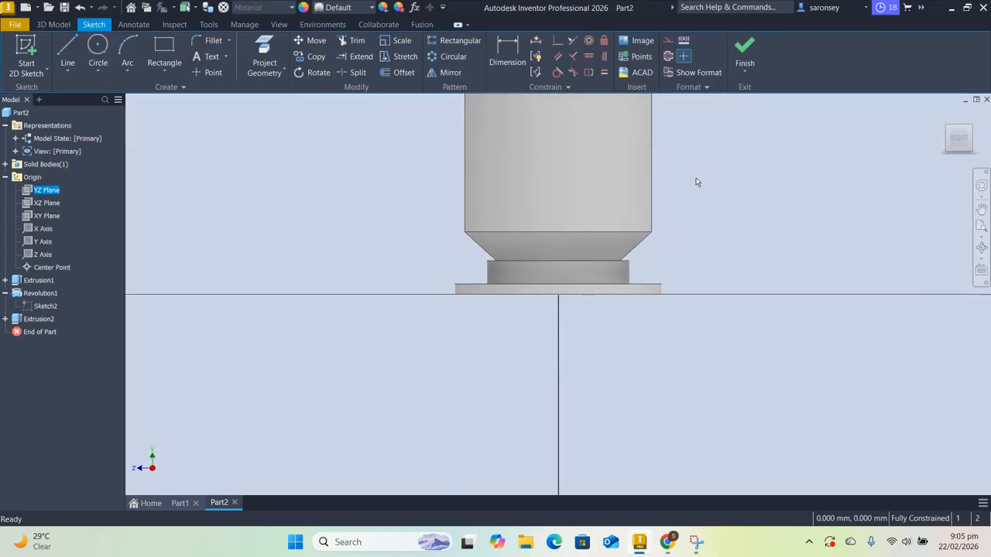
{"action": "left_click_drag", "start_coordinate": [696, 308], "coordinate": [692, 312]}
{"action": "key", "text": "Escape"}
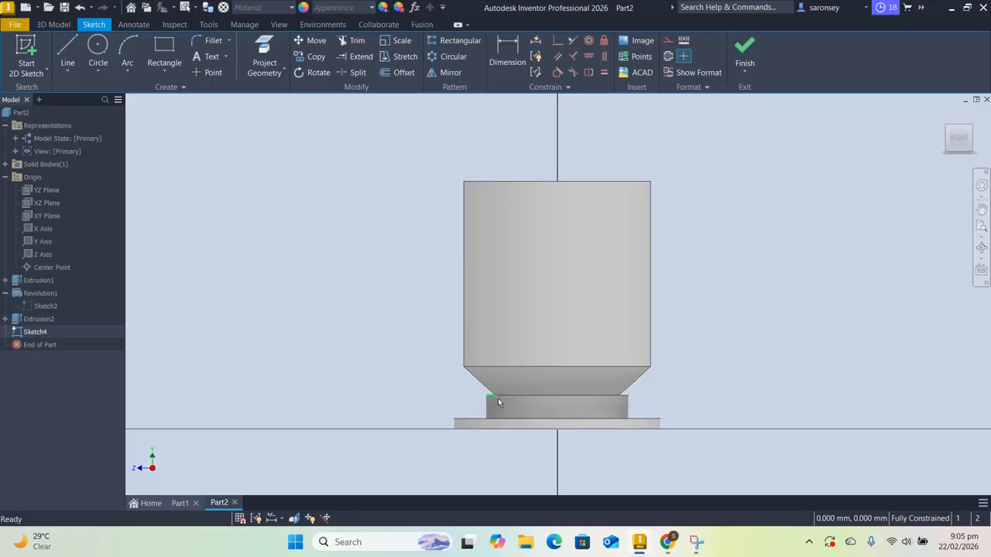
{"action": "left_click", "coordinate": [294, 519]}
{"action": "scroll", "coordinate": [514, 395], "scroll_direction": "up", "scroll_amount": 5}
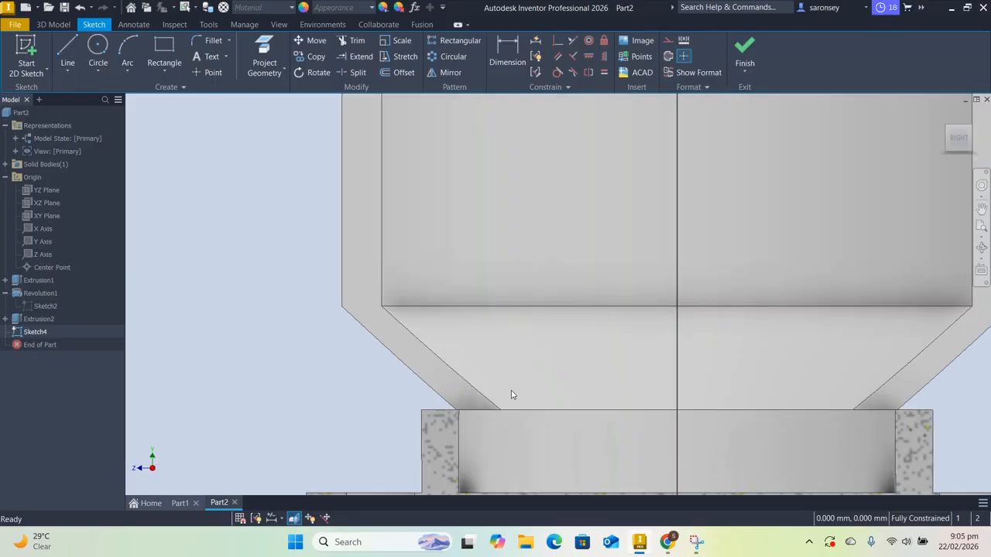
{"action": "scroll", "coordinate": [511, 395], "scroll_direction": "down", "scroll_amount": 3}
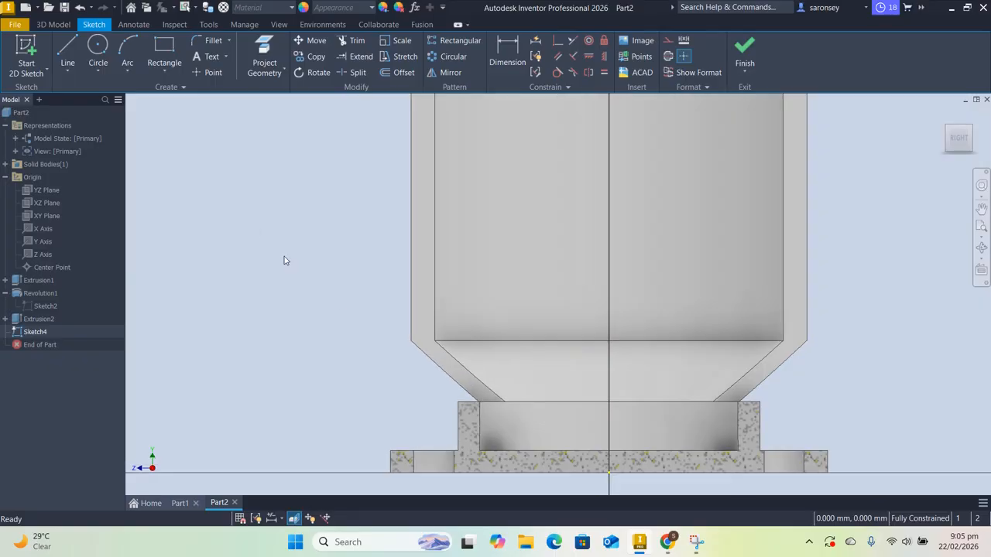
Step: Draw a vertical line about 101 mm long upward from the left corner where the cone's outer edge meets the neck's top
{"action": "left_click", "coordinate": [67, 54]}
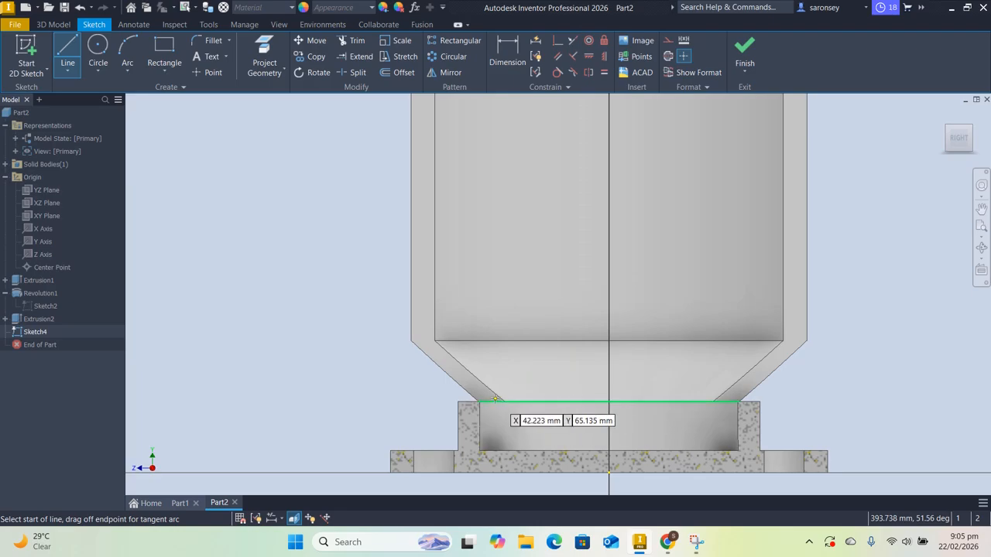
{"action": "scroll", "coordinate": [503, 401], "scroll_direction": "up", "scroll_amount": 5}
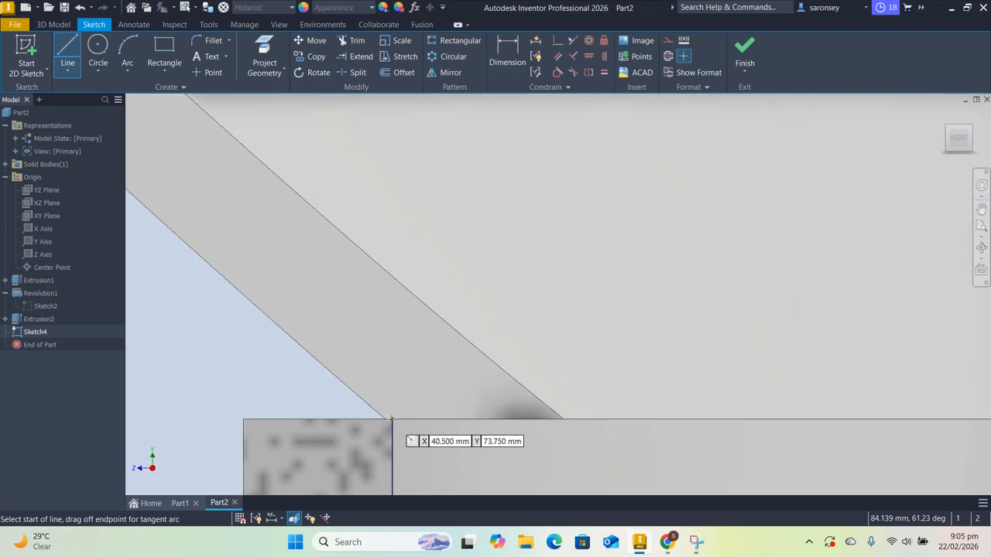
{"action": "scroll", "coordinate": [391, 418], "scroll_direction": "up", "scroll_amount": 2}
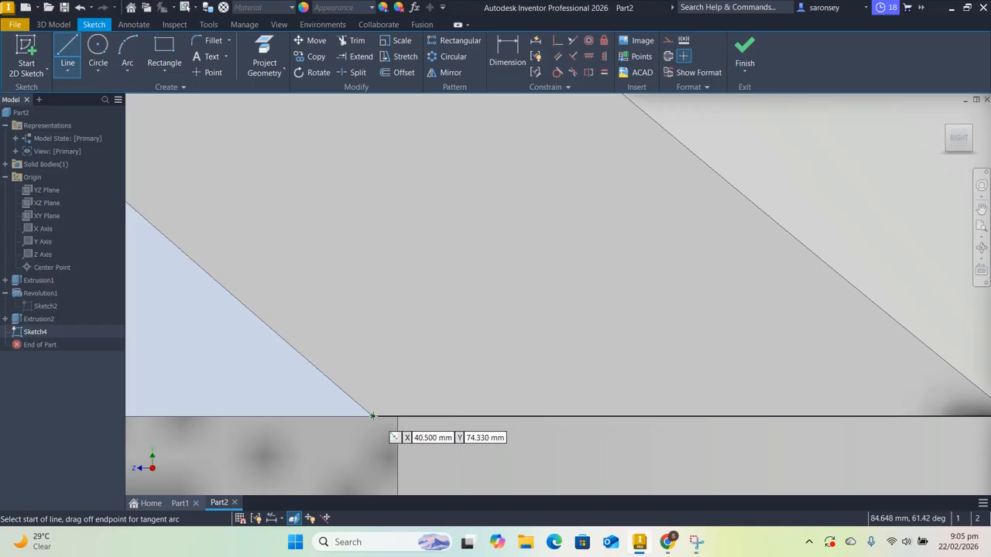
{"action": "left_click", "coordinate": [373, 416]}
{"action": "scroll", "coordinate": [391, 372], "scroll_direction": "down", "scroll_amount": 3}
{"action": "scroll", "coordinate": [402, 253], "scroll_direction": "down", "scroll_amount": 2}
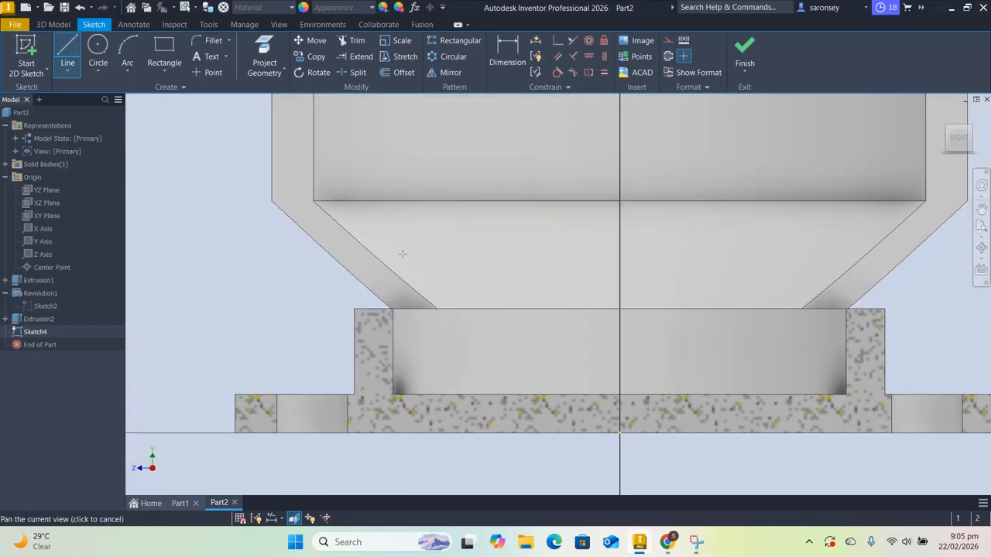
{"action": "middle_click_drag", "start_coordinate": [401, 253], "coordinate": [376, 371]}
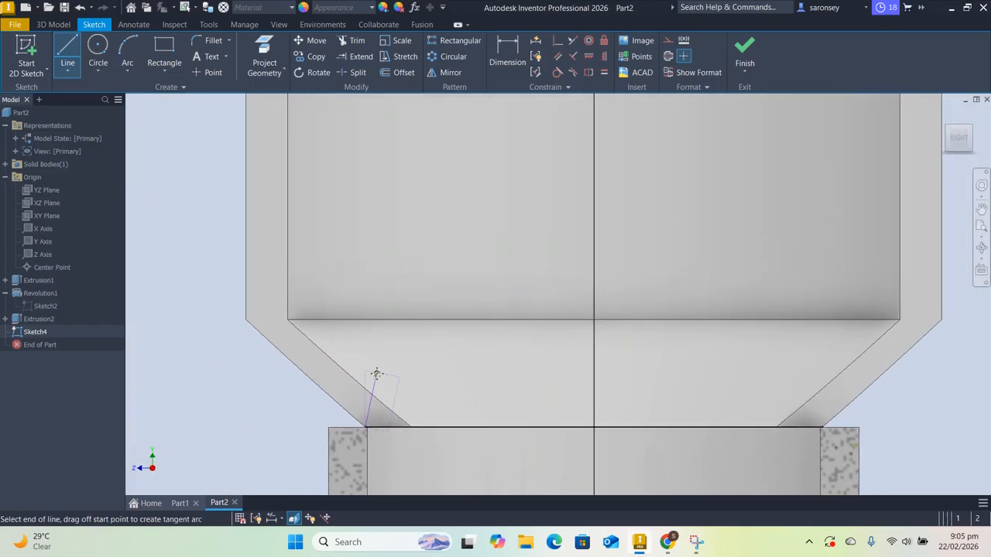
{"action": "left_click", "coordinate": [365, 133]}
{"action": "scroll", "coordinate": [511, 202], "scroll_direction": "up", "scroll_amount": 3}
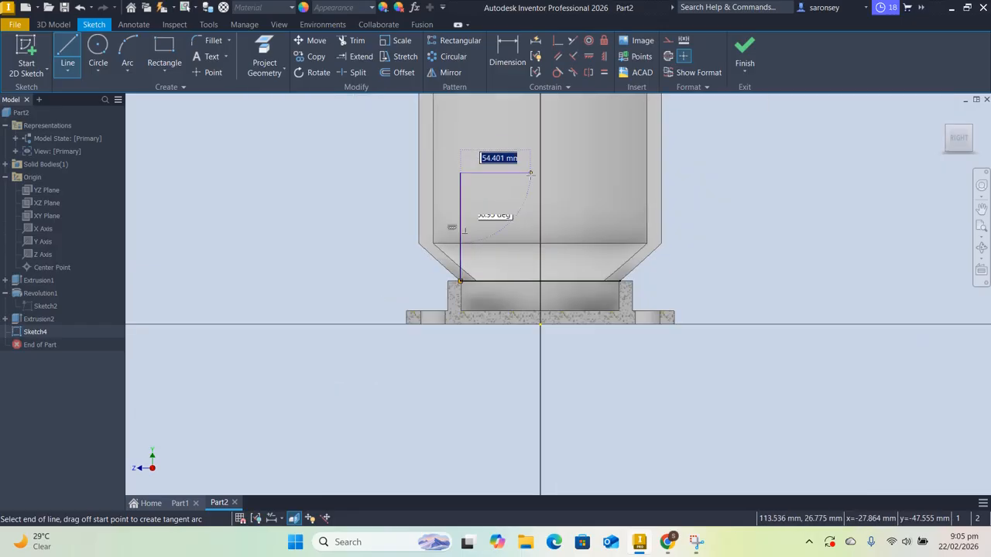
{"action": "right_click", "coordinate": [531, 174]}
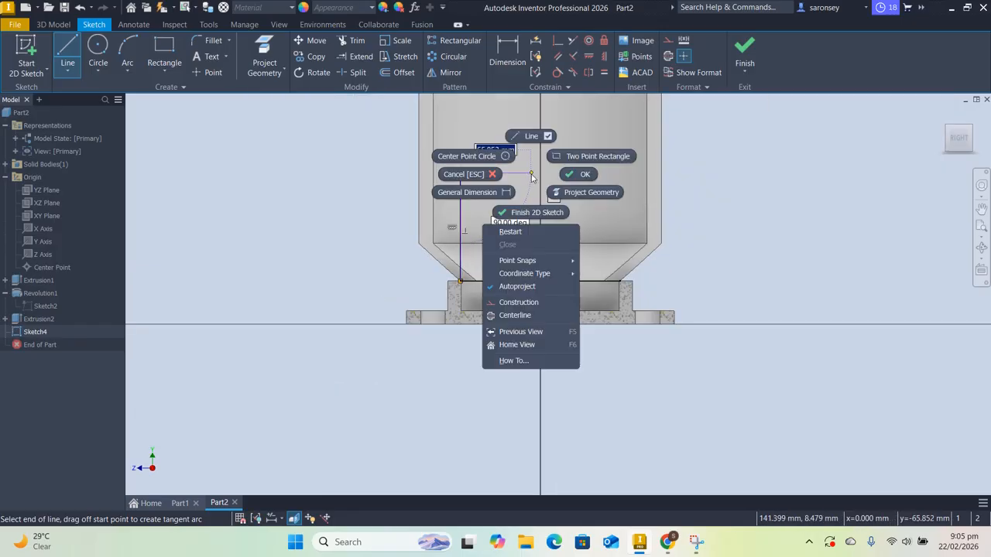
{"action": "left_click", "coordinate": [527, 230]}
Step: Draw a vertical line about 71 mm long upward from the matching right corner of the cone and neck, and end the line command
{"action": "scroll", "coordinate": [619, 279], "scroll_direction": "up", "scroll_amount": 3}
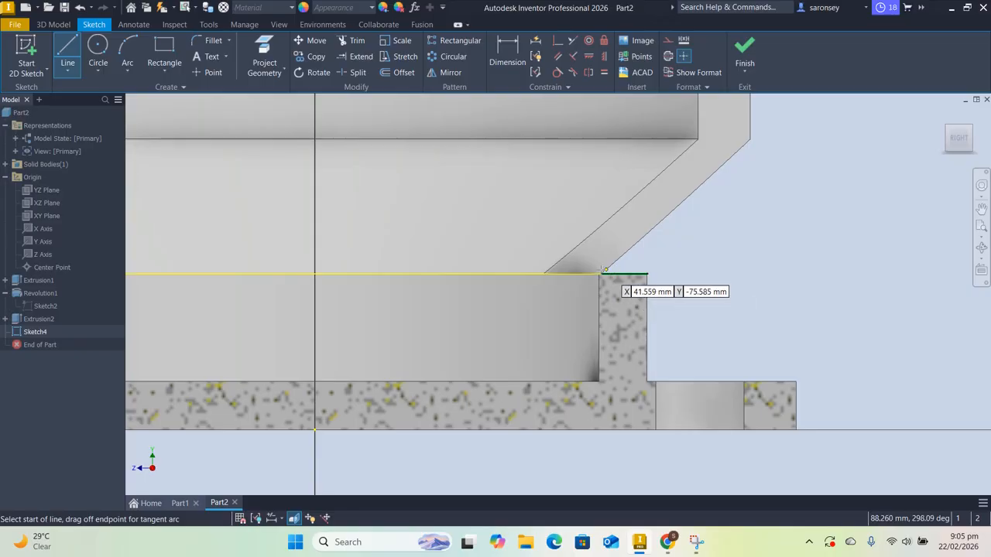
{"action": "left_click", "coordinate": [602, 274]}
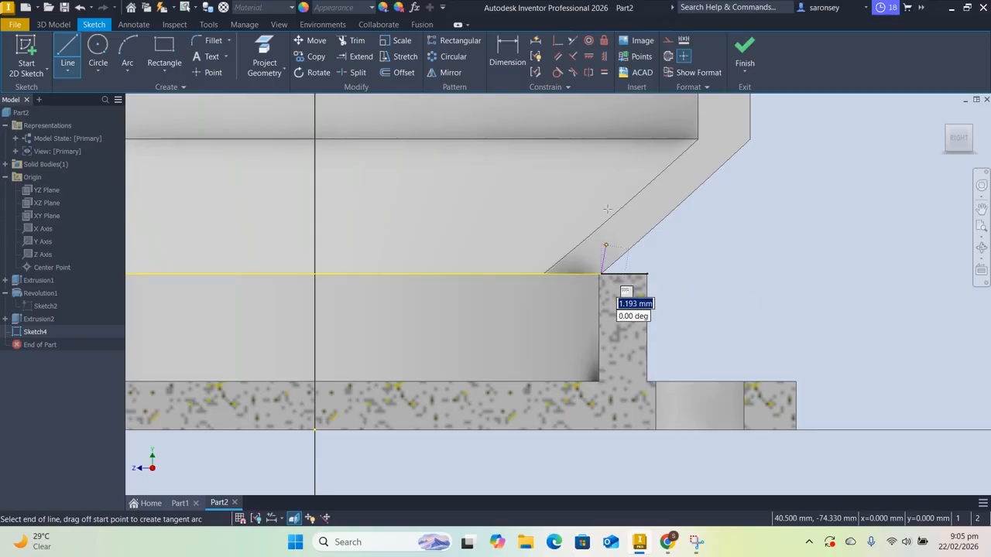
{"action": "scroll", "coordinate": [608, 141], "scroll_direction": "down", "scroll_amount": 2}
{"action": "middle_click_drag", "start_coordinate": [609, 141], "coordinate": [604, 210]}
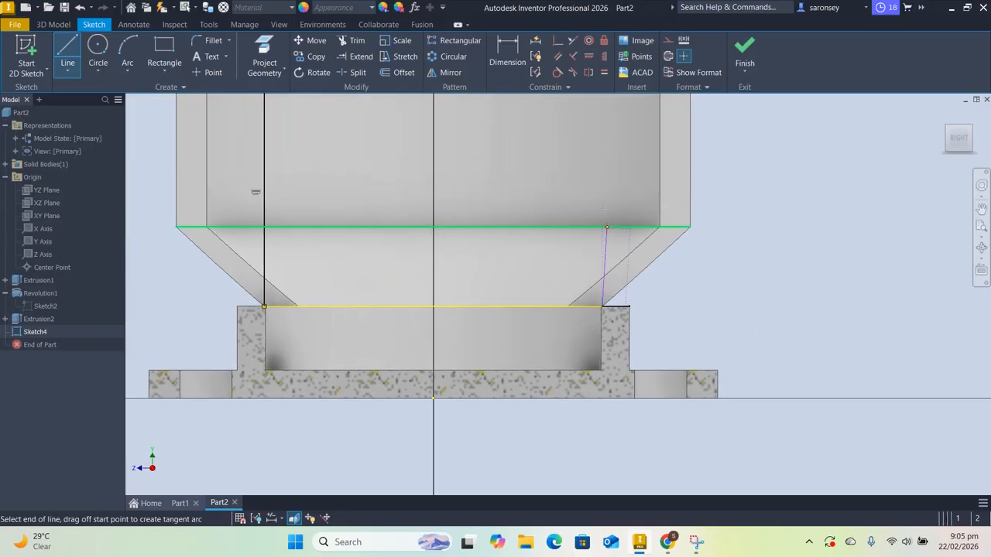
{"action": "left_click", "coordinate": [602, 145]}
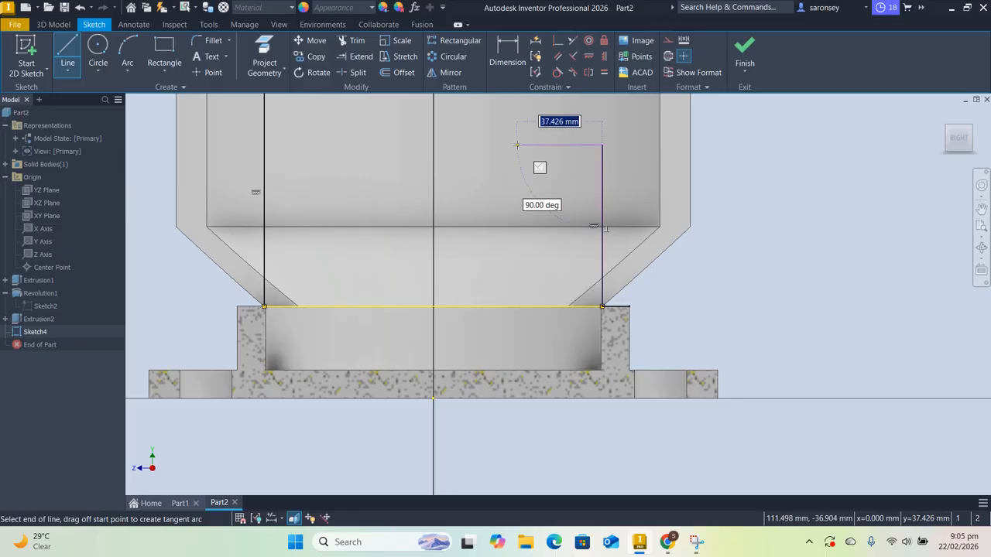
{"action": "right_click", "coordinate": [516, 145]}
{"action": "left_click", "coordinate": [570, 146]}
{"action": "scroll", "coordinate": [572, 160], "scroll_direction": "down", "scroll_amount": 2}
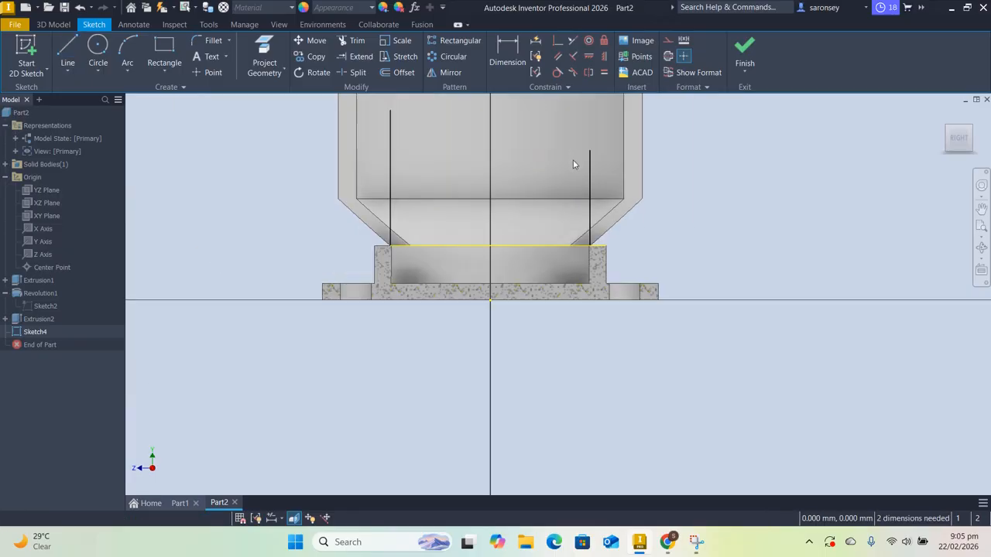
Step: Make the two vertical lines equal in length with an Equal constraint
{"action": "middle_click_drag", "start_coordinate": [572, 161], "coordinate": [586, 199]}
{"action": "left_click", "coordinate": [604, 72]}
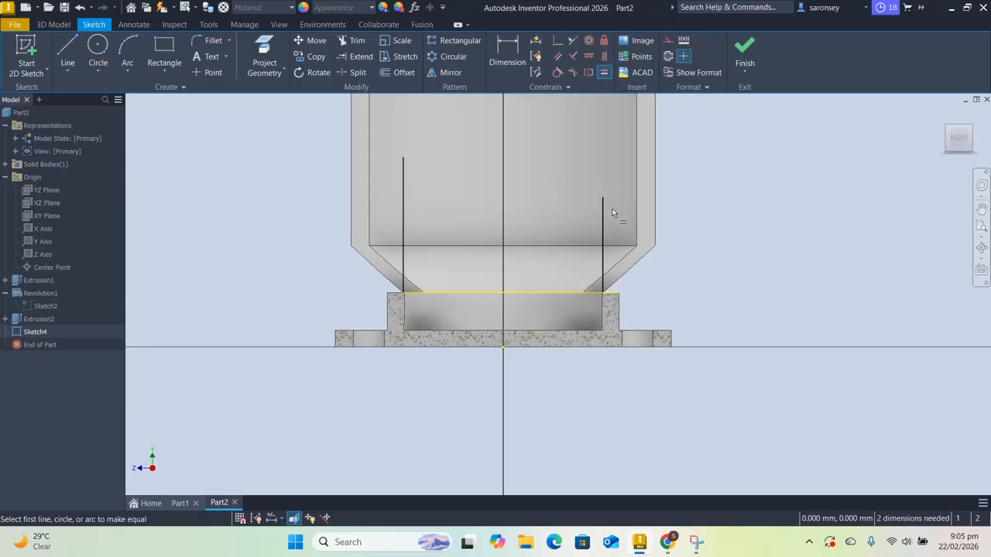
{"action": "scroll", "coordinate": [613, 212], "scroll_direction": "down", "scroll_amount": 2}
{"action": "left_click", "coordinate": [605, 226]}
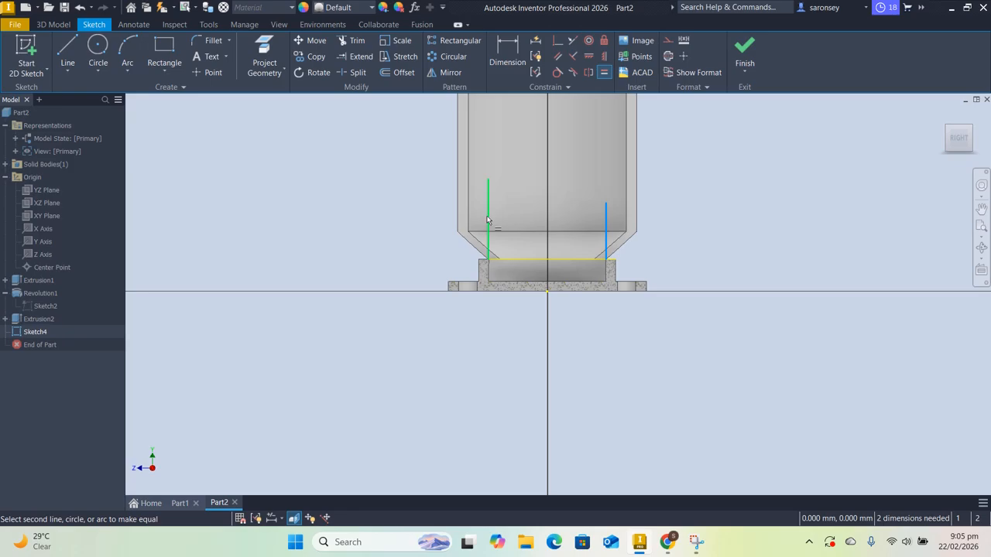
{"action": "left_click", "coordinate": [489, 220]}
{"action": "middle_click_drag", "start_coordinate": [533, 186], "coordinate": [534, 263]}
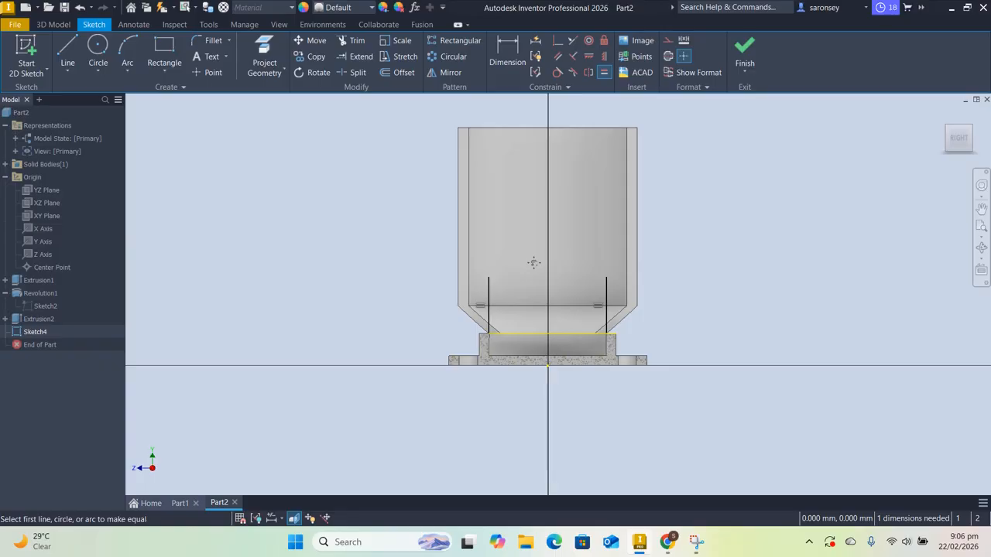
Step: Draw a three-point arc of about 109 mm radius joining the two lines' upper ends through the midpoint of the wall's top edge
{"action": "left_click", "coordinate": [127, 48]}
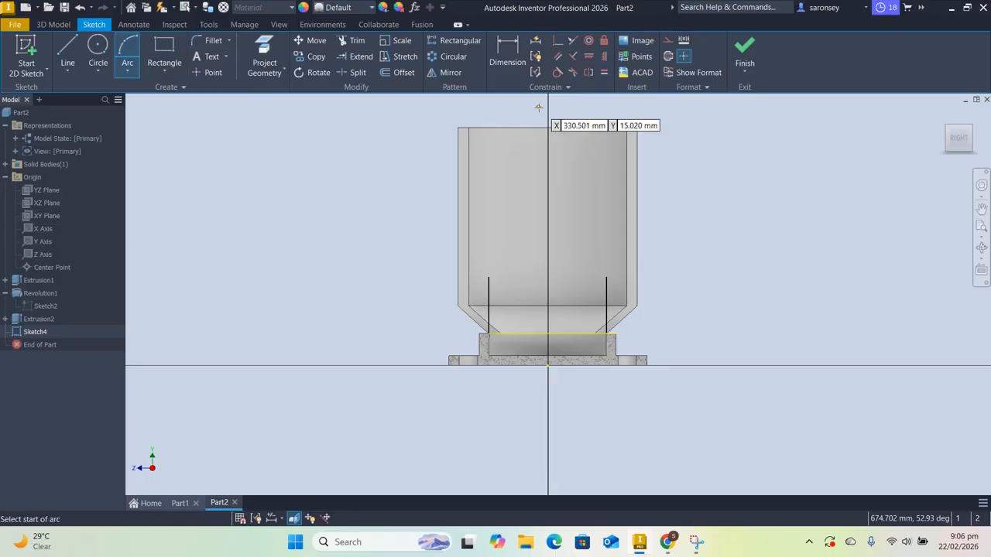
{"action": "left_click", "coordinate": [488, 276]}
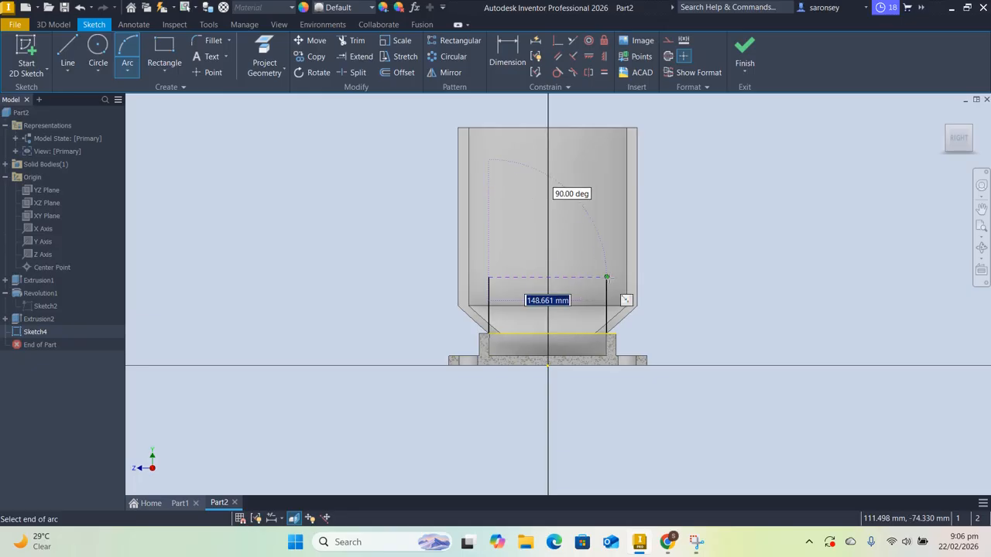
{"action": "left_click", "coordinate": [607, 277]}
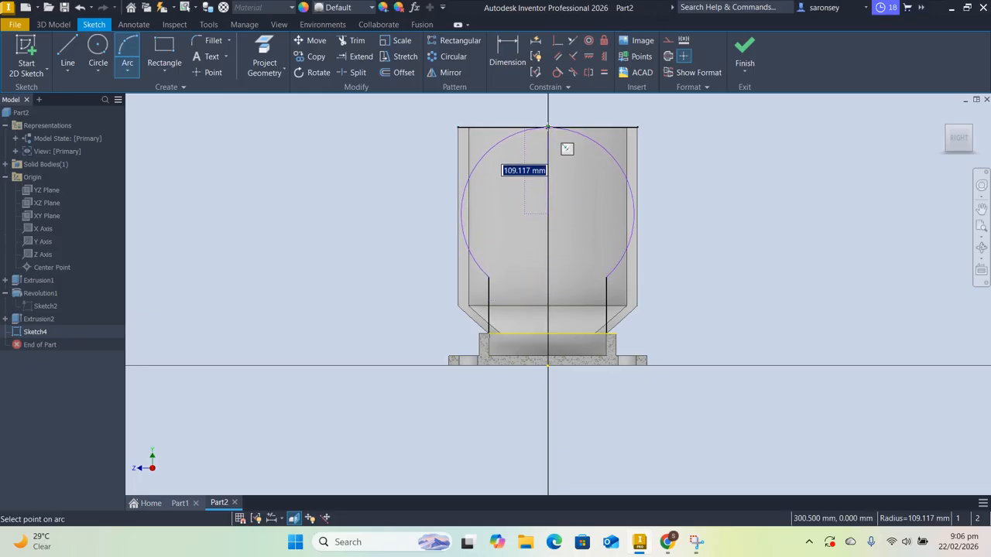
{"action": "left_click", "coordinate": [570, 147]}
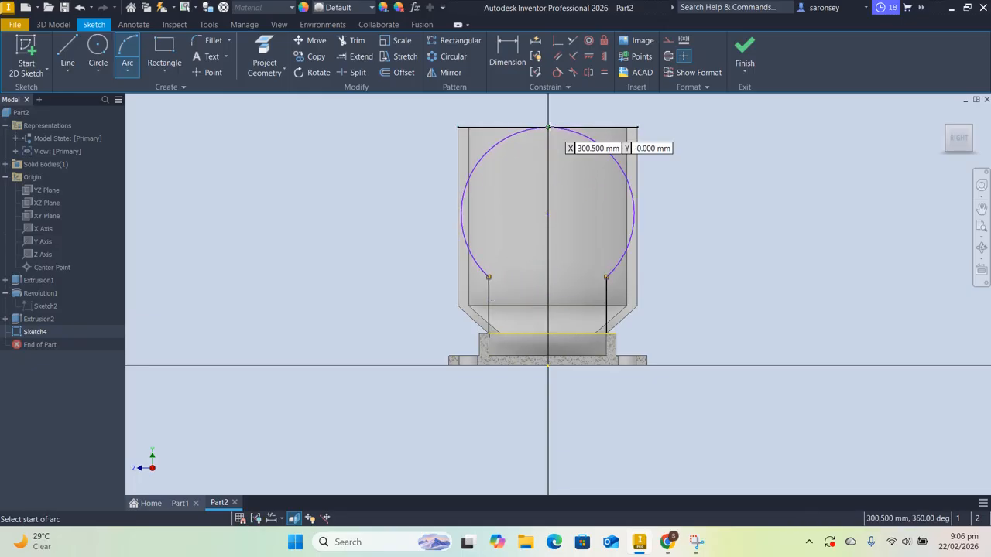
{"action": "right_click", "coordinate": [697, 150]}
{"action": "left_click", "coordinate": [744, 152]}
Step: Dimension the arc's radius to 75 mm
{"action": "left_click", "coordinate": [503, 60]}
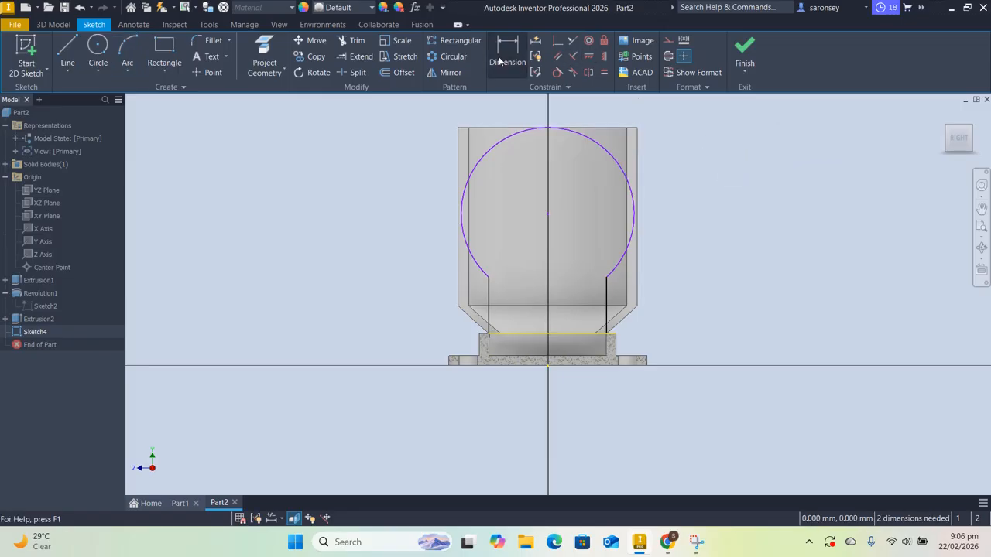
{"action": "left_click", "coordinate": [605, 152]}
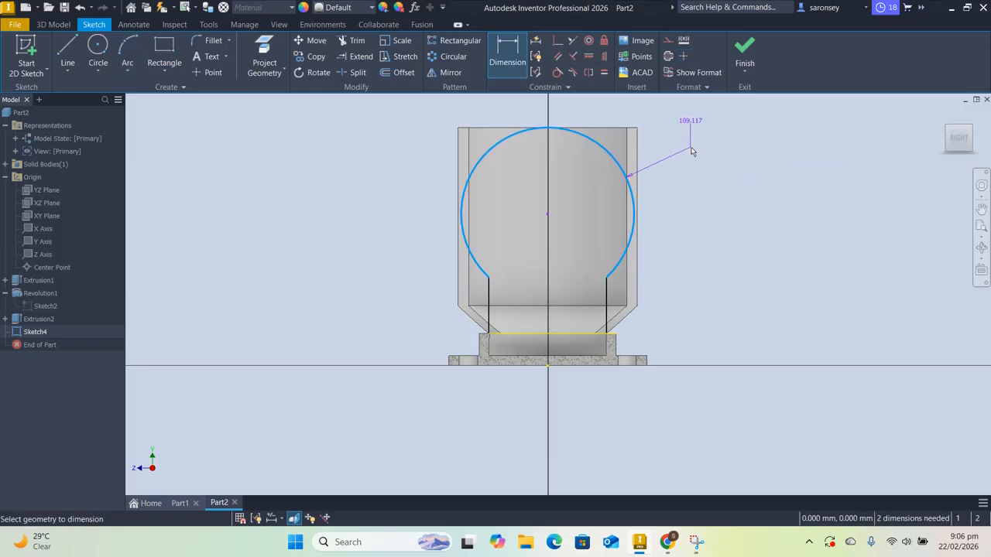
{"action": "left_click", "coordinate": [691, 151]}
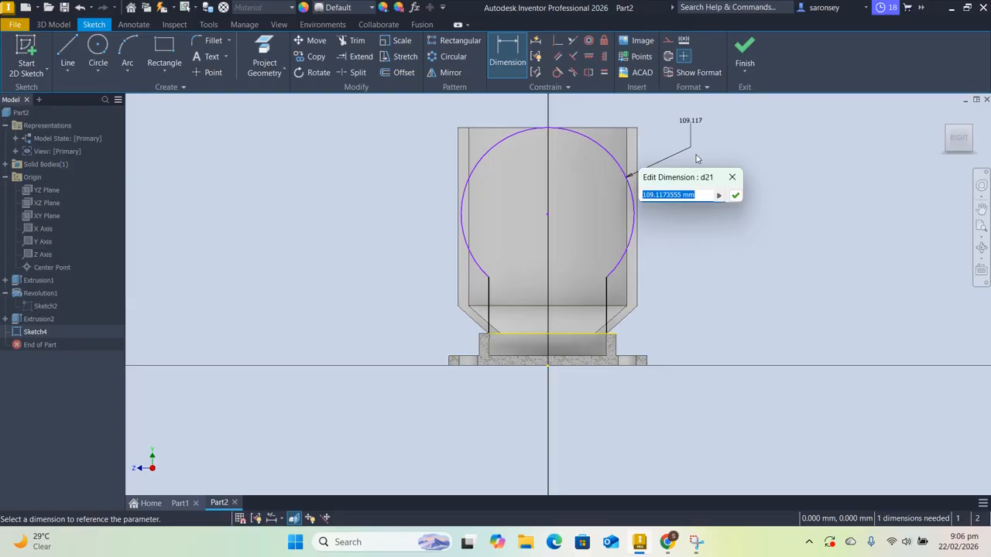
{"action": "type", "text": "75"}
{"action": "key", "text": "Return"}
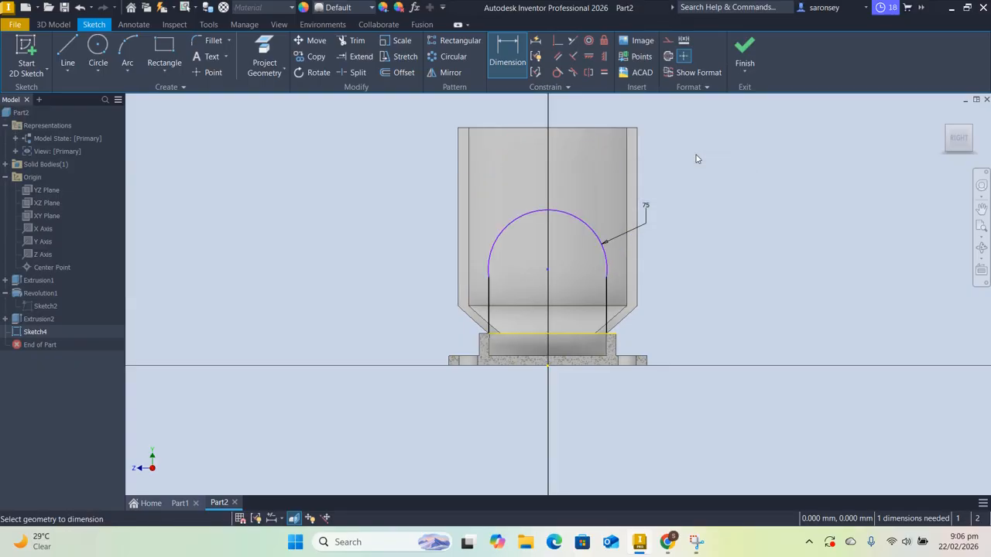
{"action": "key", "text": "Escape"}
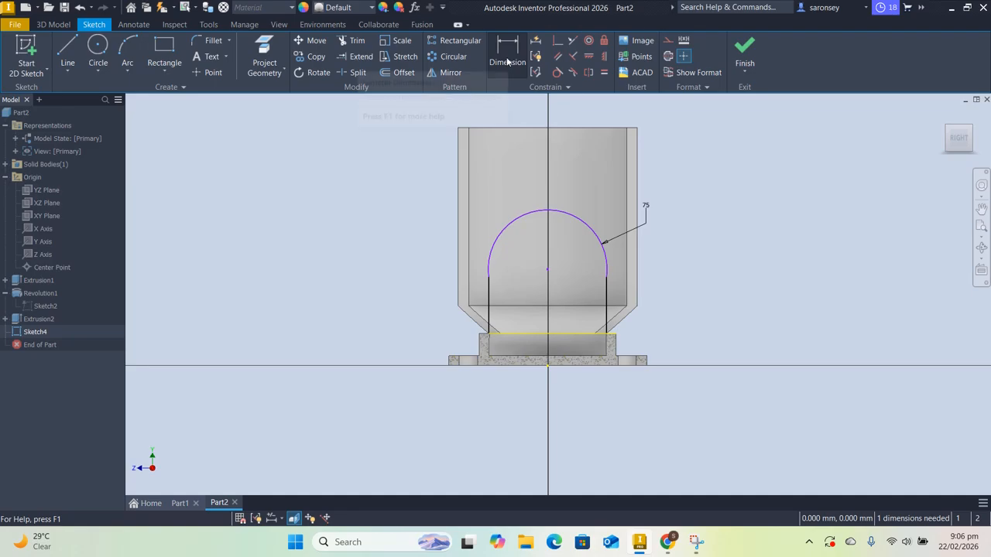
Step: Make the arc's midpoint coincident with the top edge of the cylindrical wall
{"action": "left_click", "coordinate": [507, 62]}
{"action": "left_click", "coordinate": [556, 43]}
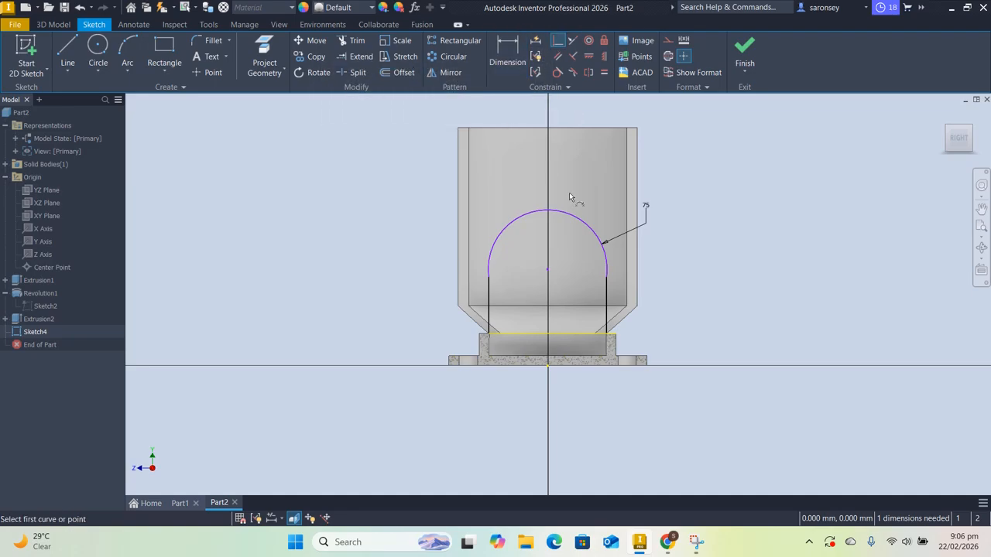
{"action": "left_click", "coordinate": [549, 211]}
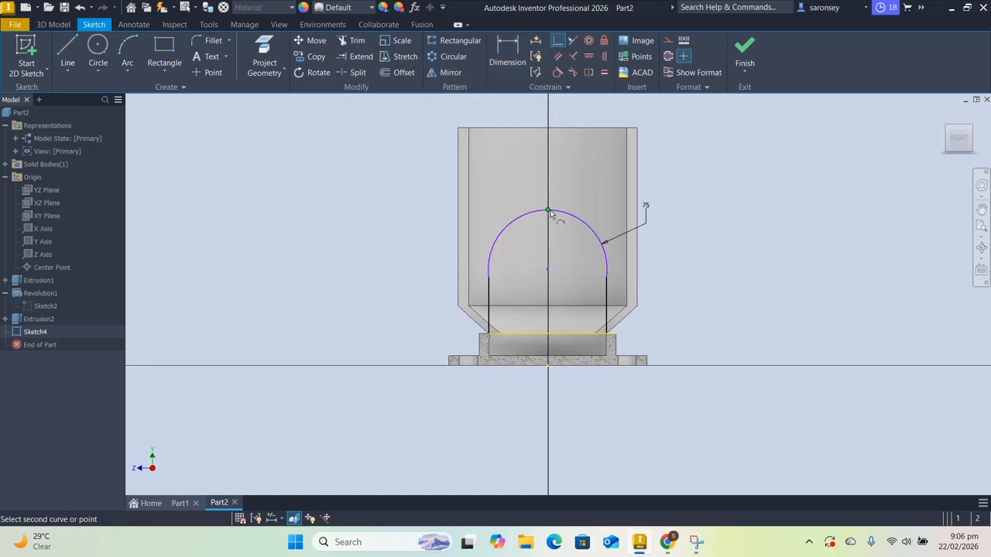
{"action": "left_click", "coordinate": [556, 129]}
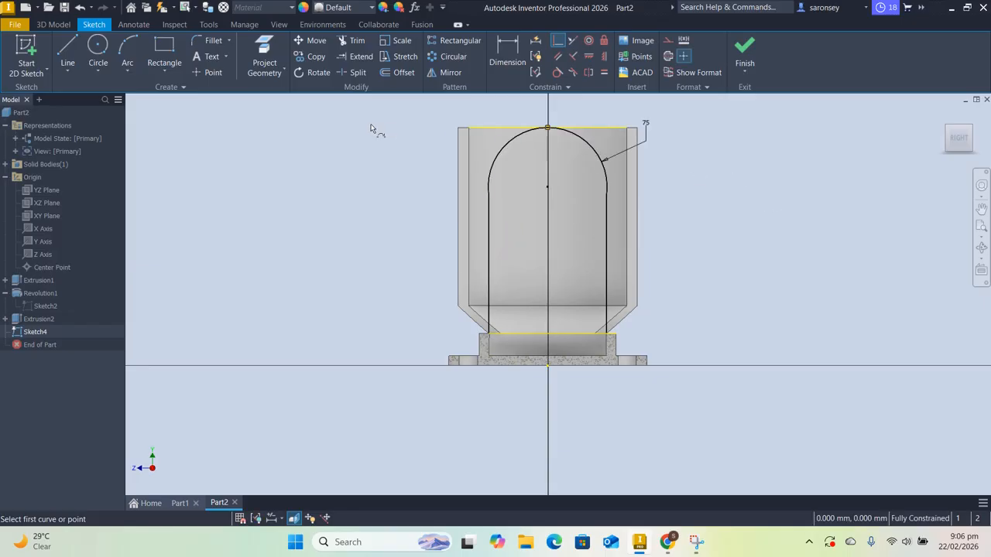
{"action": "key", "text": "Escape"}
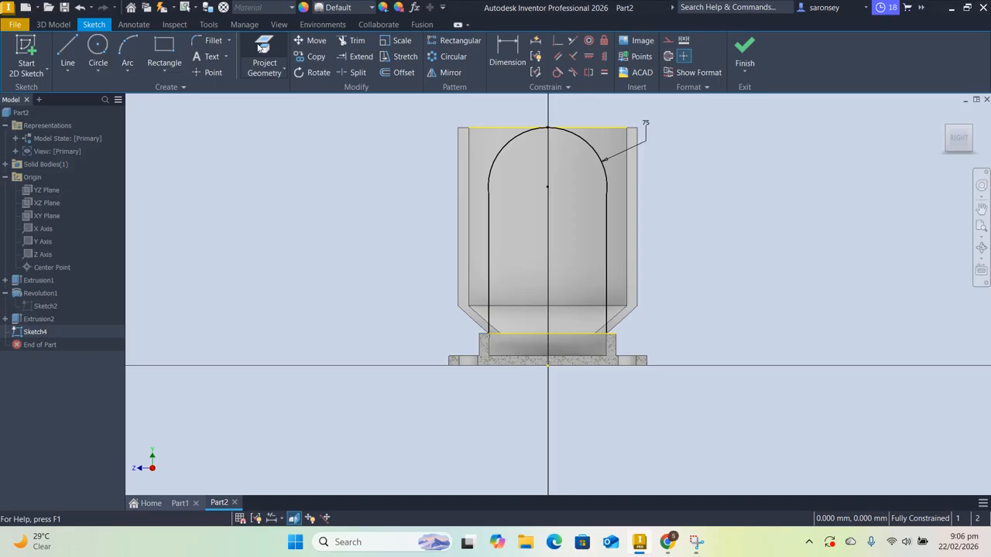
Step: Project the outer vertical edges on both sides of the cylindrical wall into the arch sketch
{"action": "left_click", "coordinate": [261, 48]}
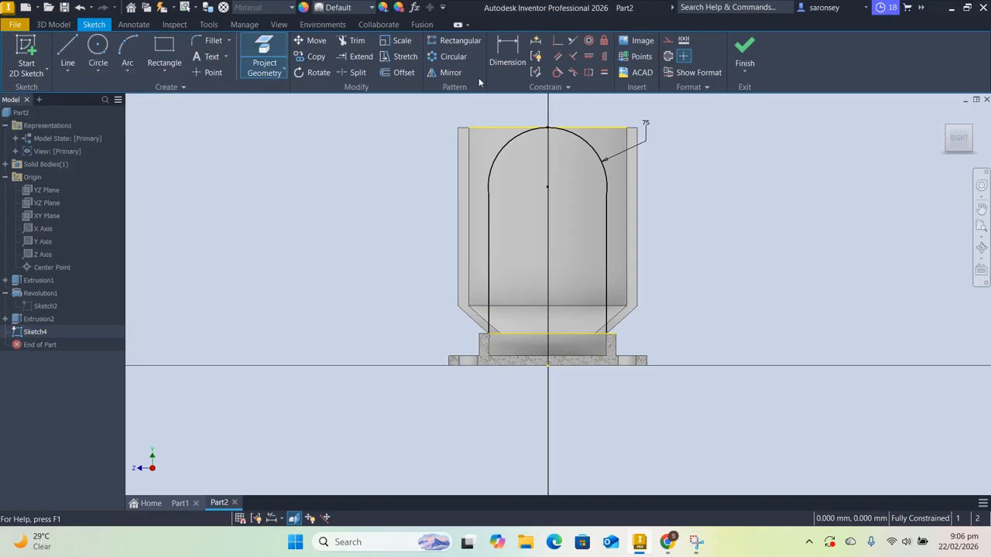
{"action": "left_click", "coordinate": [459, 159]}
{"action": "scroll", "coordinate": [468, 132], "scroll_direction": "up", "scroll_amount": 5}
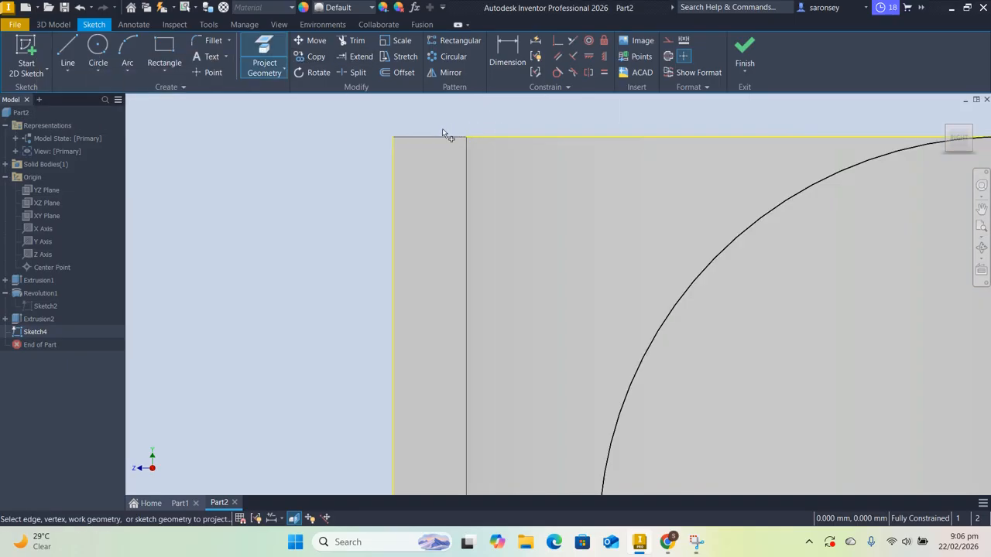
{"action": "scroll", "coordinate": [439, 139], "scroll_direction": "down", "scroll_amount": 5}
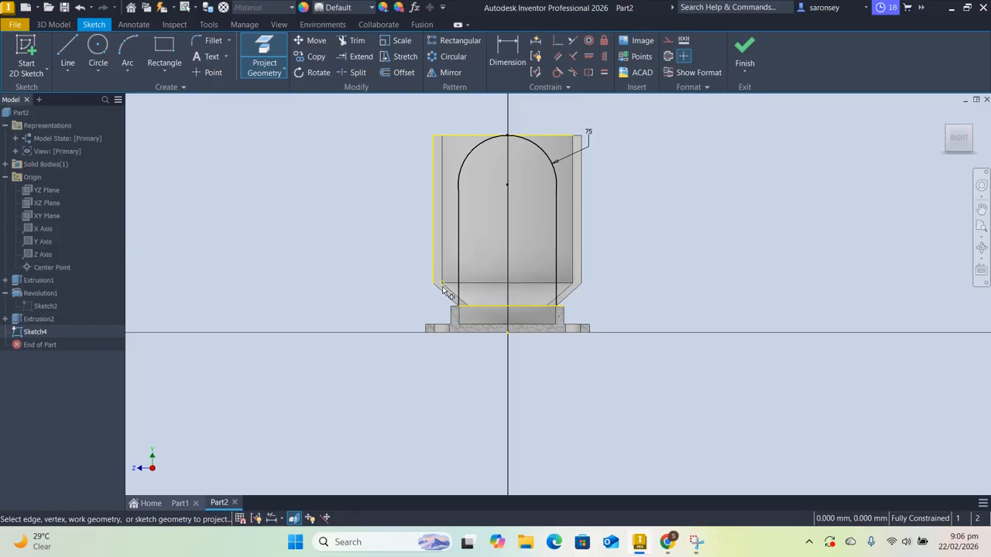
{"action": "scroll", "coordinate": [460, 279], "scroll_direction": "up", "scroll_amount": 3}
{"action": "scroll", "coordinate": [593, 228], "scroll_direction": "down", "scroll_amount": 3}
{"action": "middle_click_drag", "start_coordinate": [593, 228], "coordinate": [558, 300]}
{"action": "left_click", "coordinate": [611, 167]}
{"action": "scroll", "coordinate": [611, 167], "scroll_direction": "up", "scroll_amount": 5}
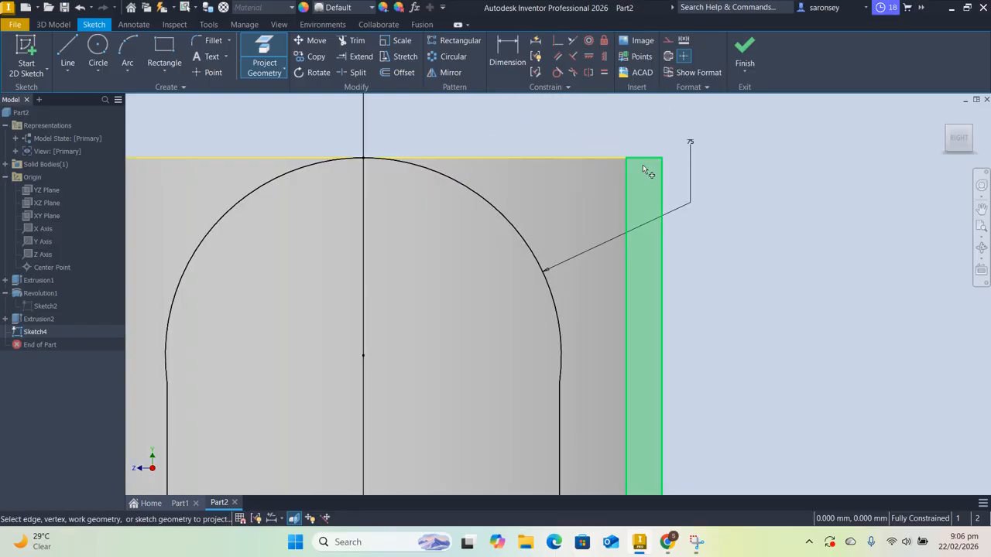
{"action": "scroll", "coordinate": [645, 165], "scroll_direction": "down", "scroll_amount": 6}
{"action": "left_click", "coordinate": [647, 203]}
Step: Project the two sloped outer edges at the wall's lower end into the sketch and finish the sketch
{"action": "scroll", "coordinate": [646, 248], "scroll_direction": "up", "scroll_amount": 5}
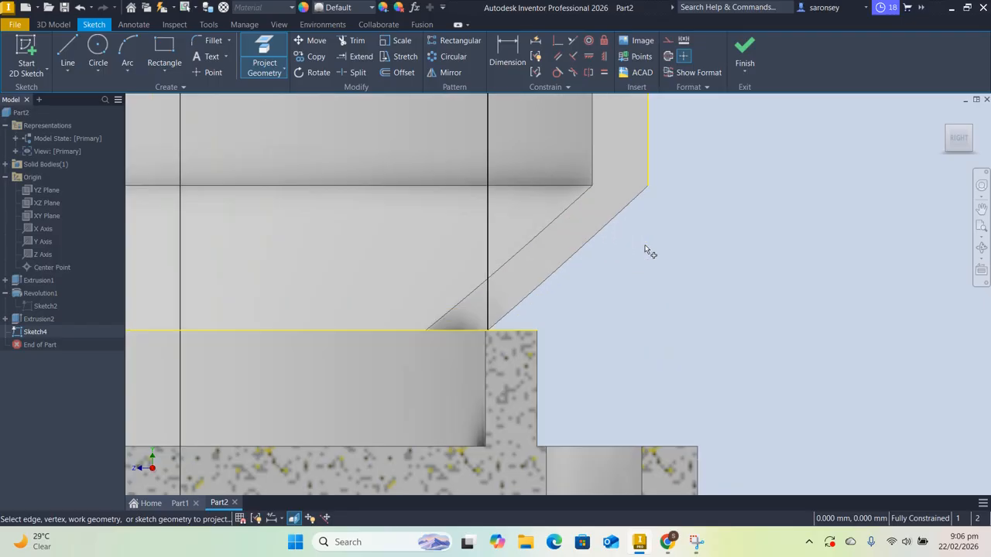
{"action": "left_click", "coordinate": [565, 264]}
{"action": "scroll", "coordinate": [565, 264], "scroll_direction": "down", "scroll_amount": 6}
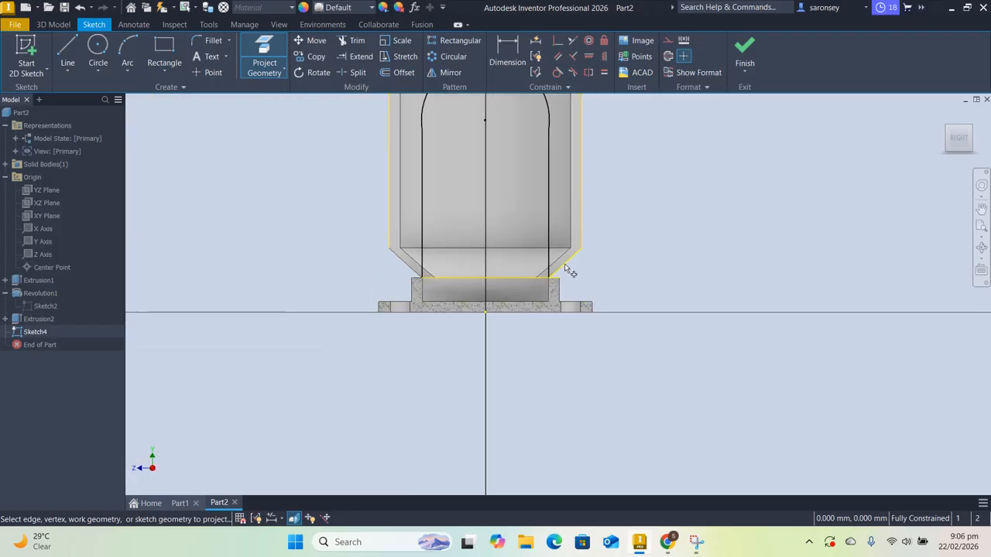
{"action": "scroll", "coordinate": [475, 263], "scroll_direction": "up", "scroll_amount": 5}
{"action": "left_click", "coordinate": [462, 293]}
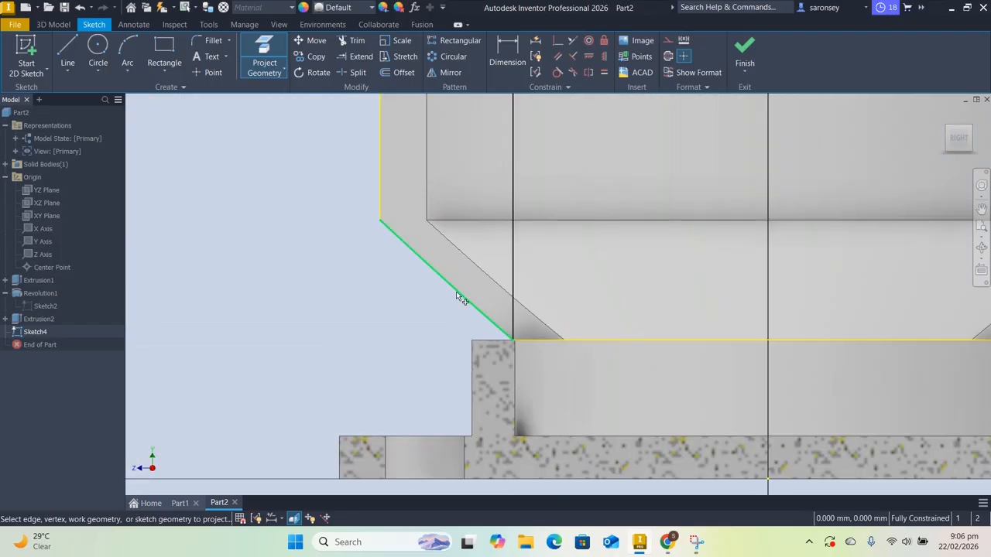
{"action": "scroll", "coordinate": [458, 291], "scroll_direction": "down", "scroll_amount": 6}
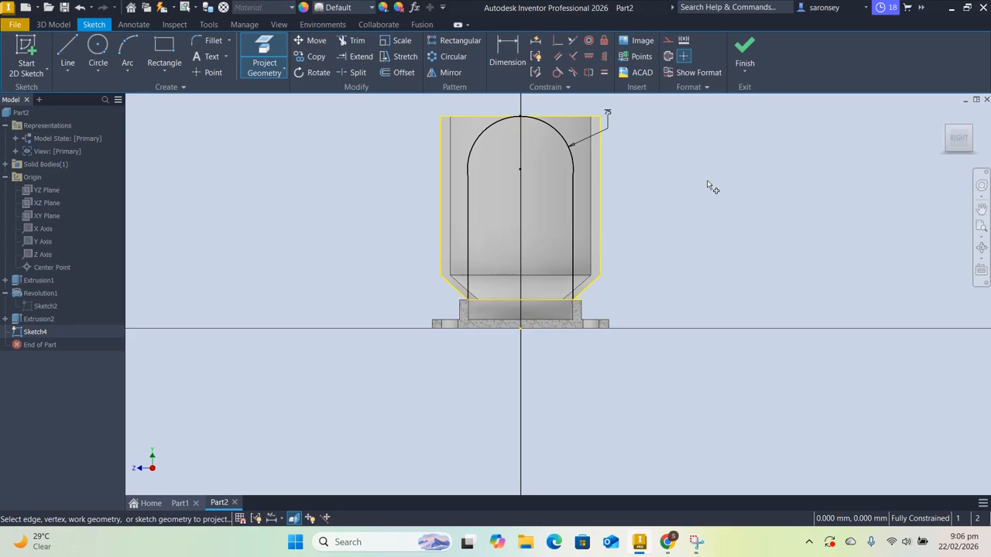
{"action": "left_click", "coordinate": [750, 50]}
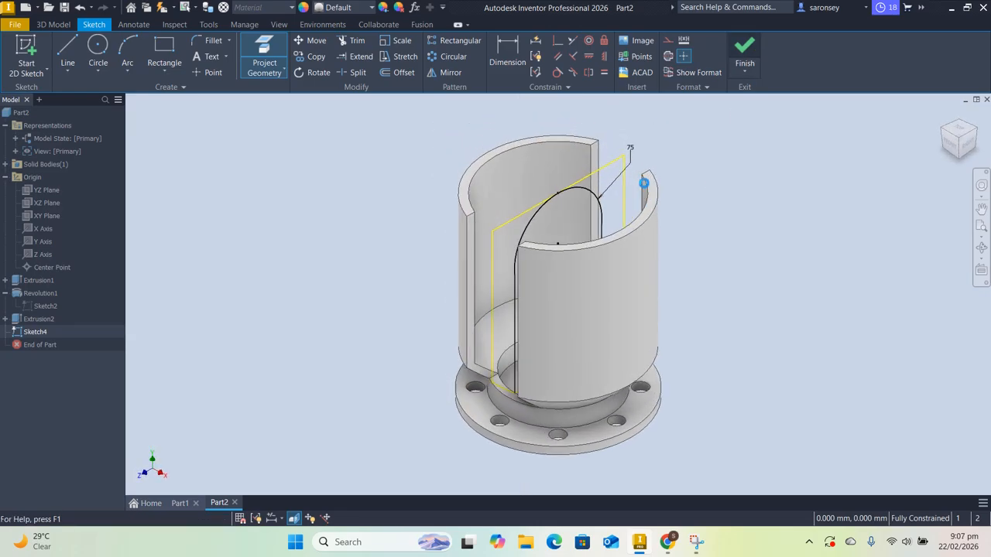
Step: Extrude the two regions outside the arch as a symmetric cut through all of the wall
{"action": "left_click", "coordinate": [69, 53]}
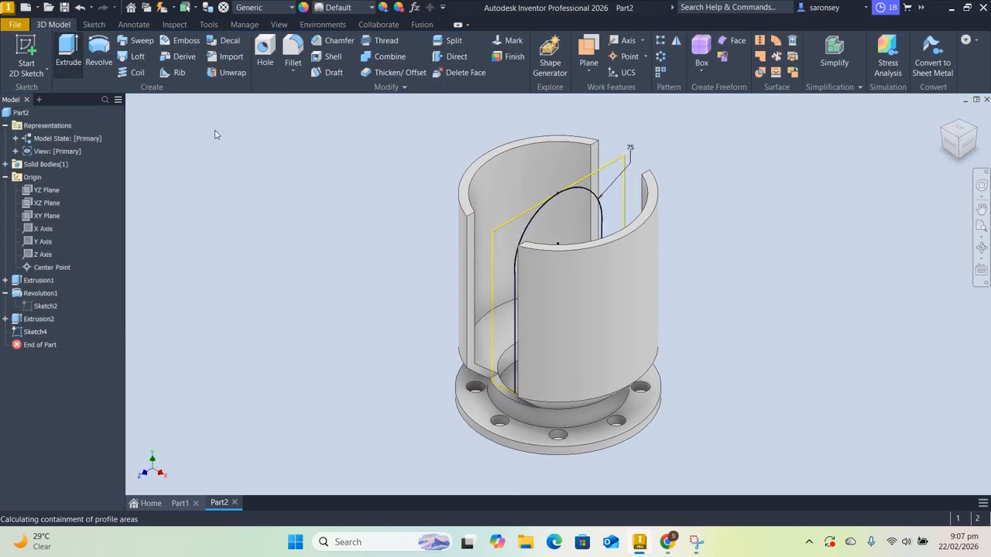
{"action": "left_click", "coordinate": [510, 243]}
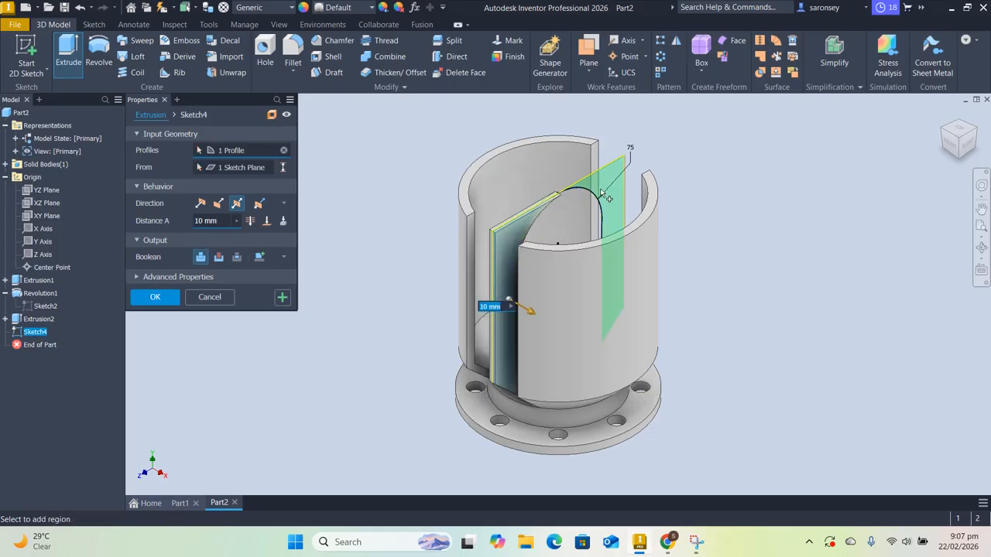
{"action": "left_click", "coordinate": [586, 194]}
{"action": "left_click", "coordinate": [218, 258]}
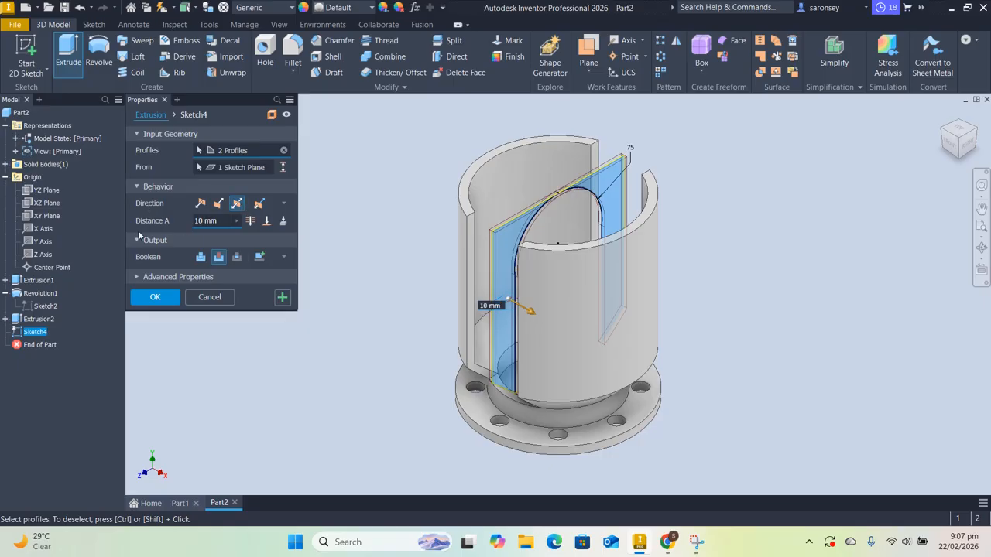
{"action": "left_click", "coordinate": [251, 221]}
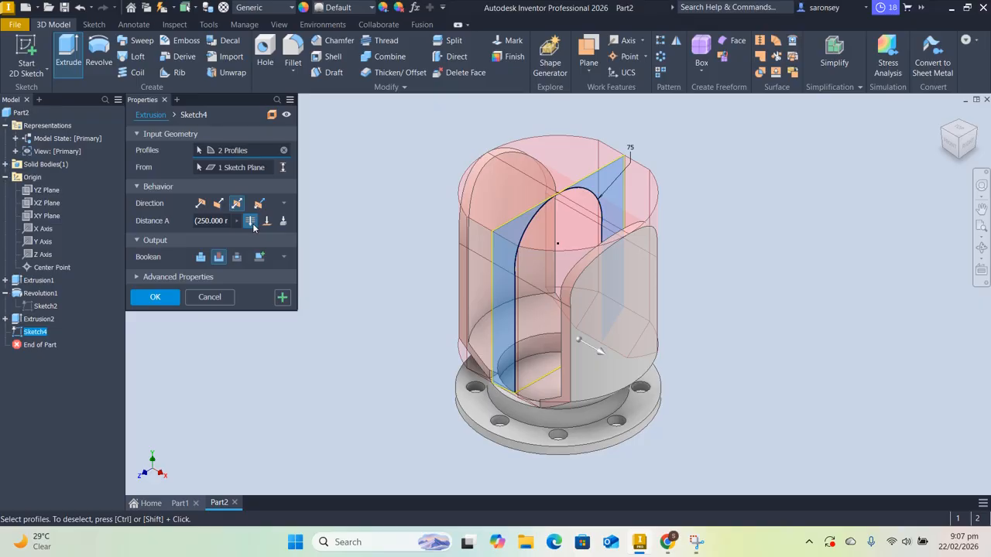
{"action": "left_click", "coordinate": [155, 297]}
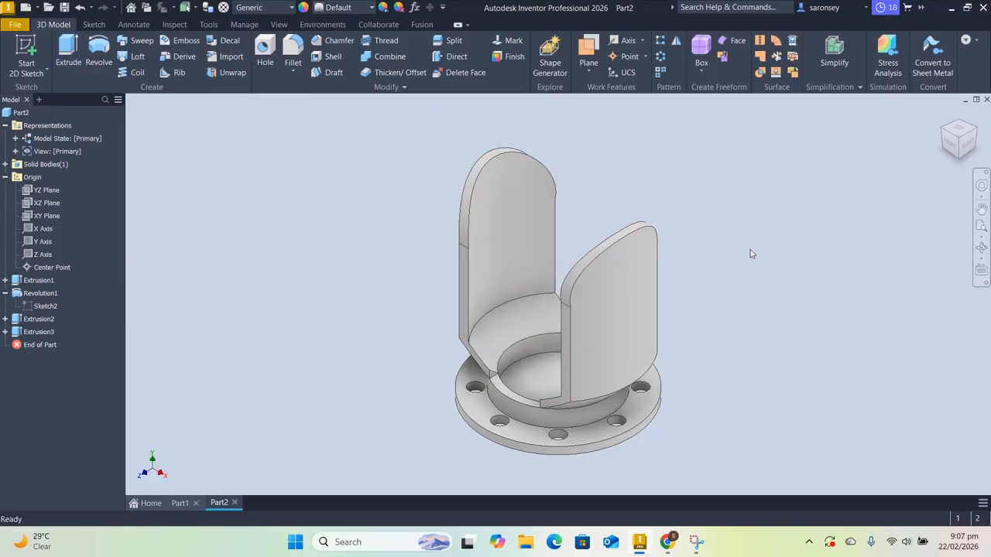
{"action": "middle_click_drag", "start_coordinate": [750, 253], "coordinate": [711, 261], "text": "shift"}
{"action": "left_click", "coordinate": [943, 115]}
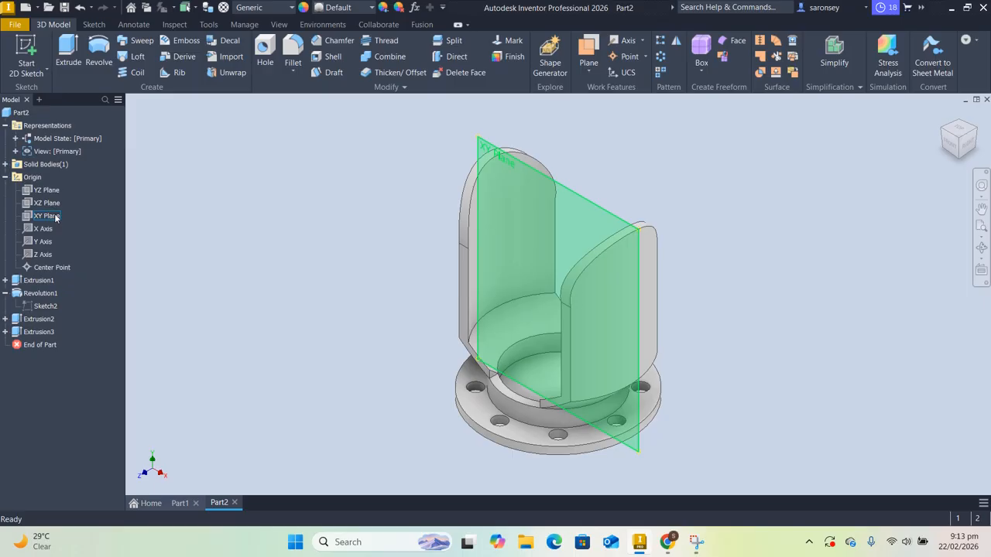
Step: Start a sketch on the YZ plane and draw a 75 mm diameter circle near the arch's centre
{"action": "left_click", "coordinate": [56, 190]}
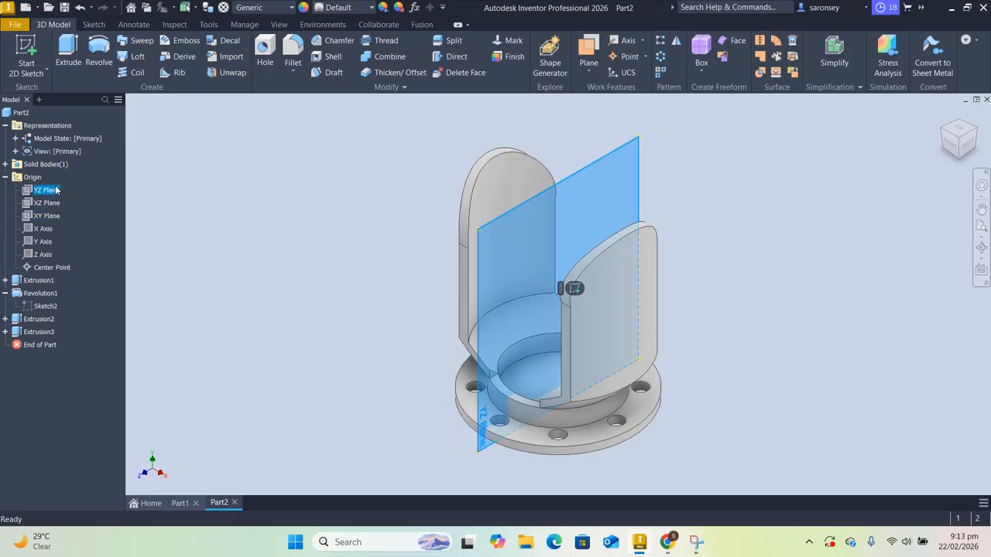
{"action": "left_click", "coordinate": [574, 289]}
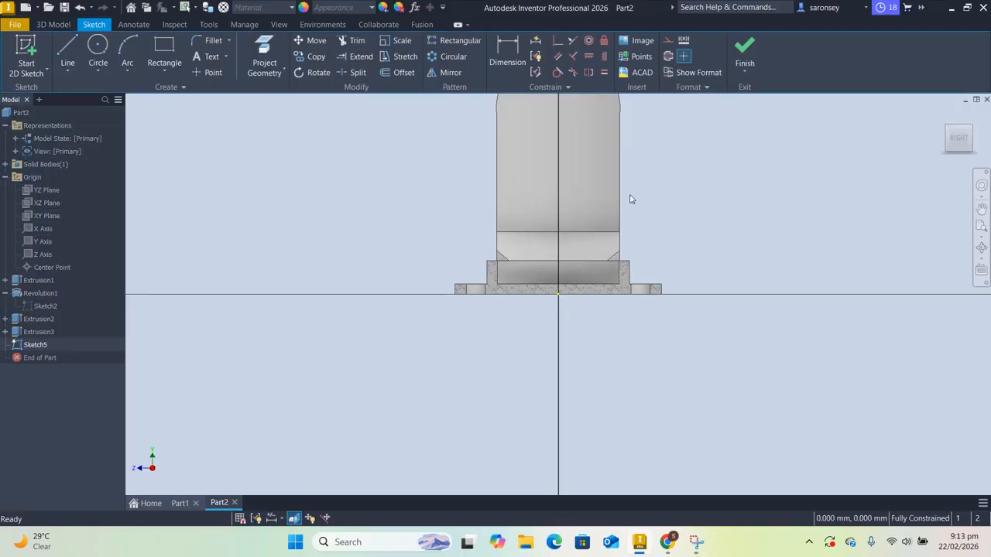
{"action": "middle_click_drag", "start_coordinate": [631, 199], "coordinate": [614, 271]}
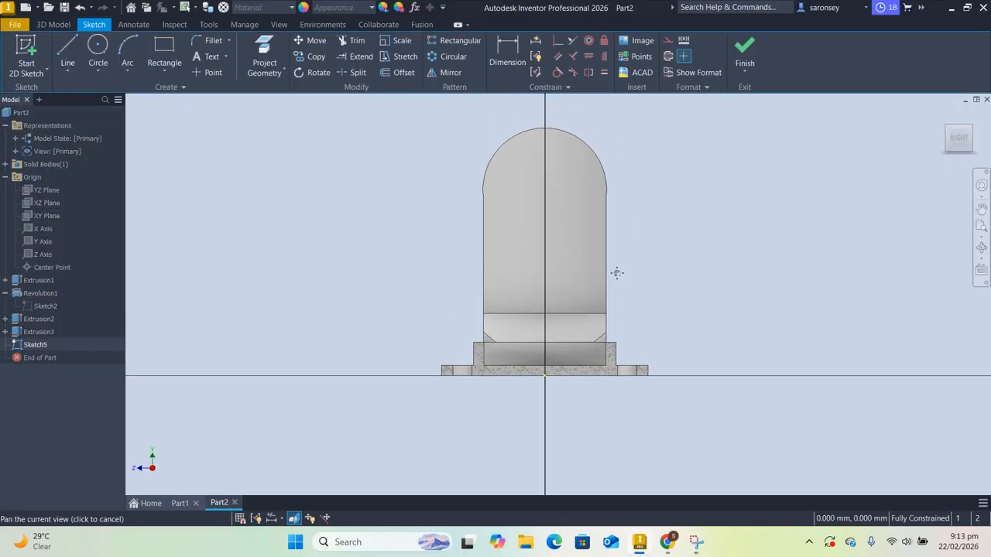
{"action": "left_click", "coordinate": [98, 48]}
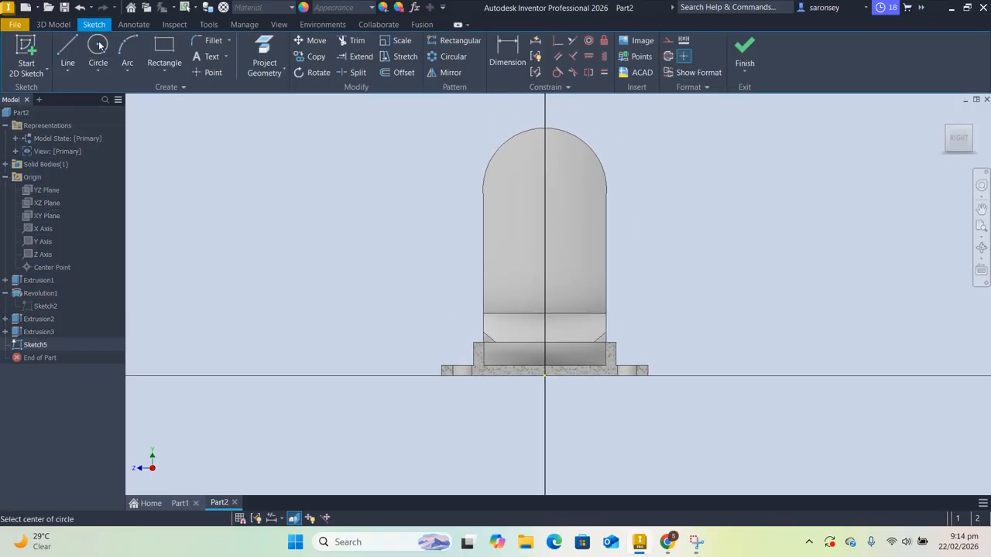
{"action": "left_click", "coordinate": [544, 184]}
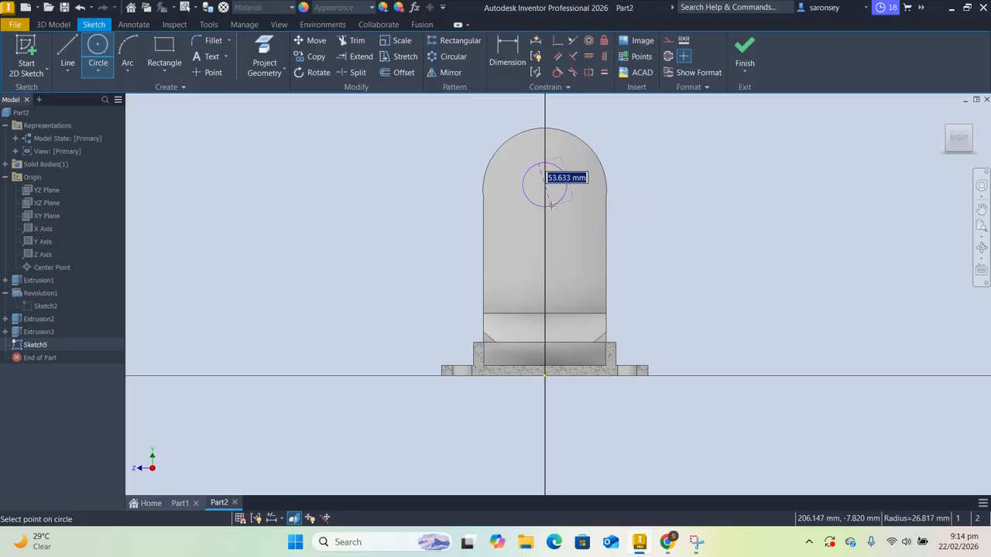
{"action": "type", "text": "7"}
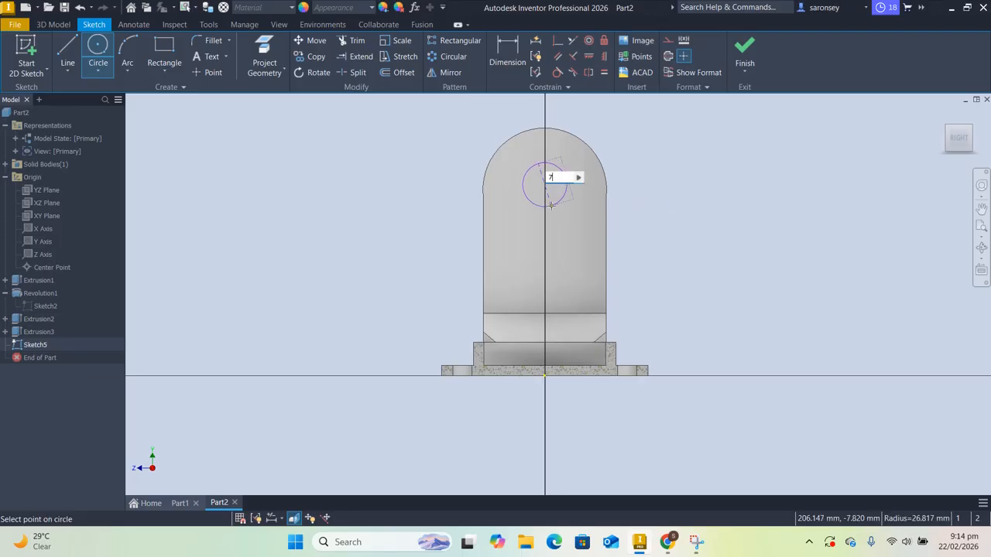
{"action": "type", "text": "5"}
{"action": "key", "text": "Return"}
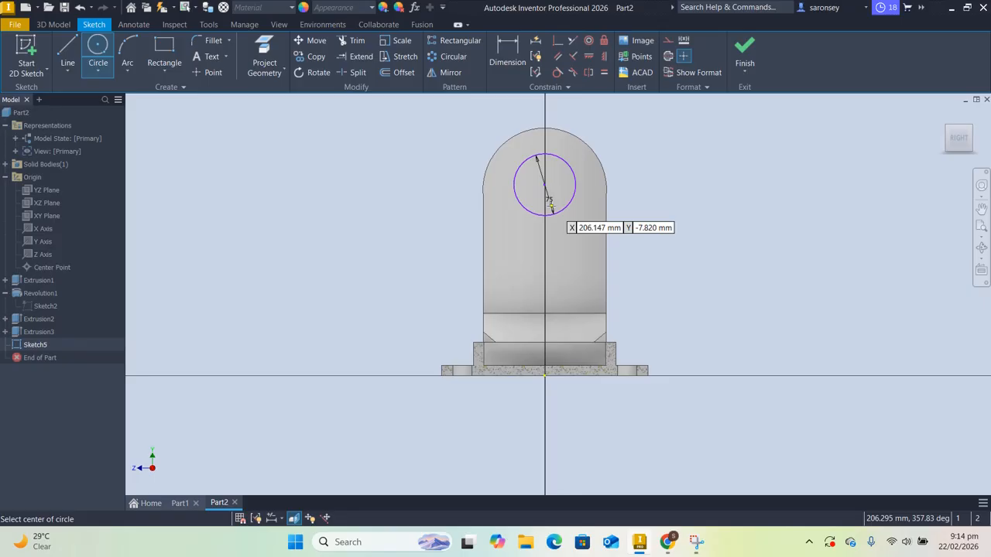
Step: Dimension the circle's centre 225 mm above the flange's bottom edge
{"action": "key", "text": "d"}
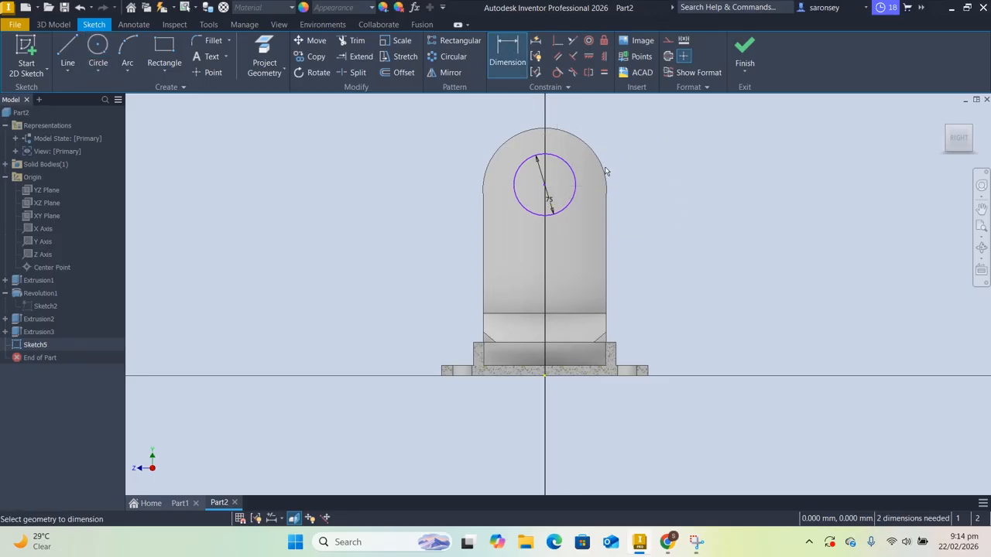
{"action": "left_click", "coordinate": [582, 377]}
{"action": "left_click", "coordinate": [545, 184]}
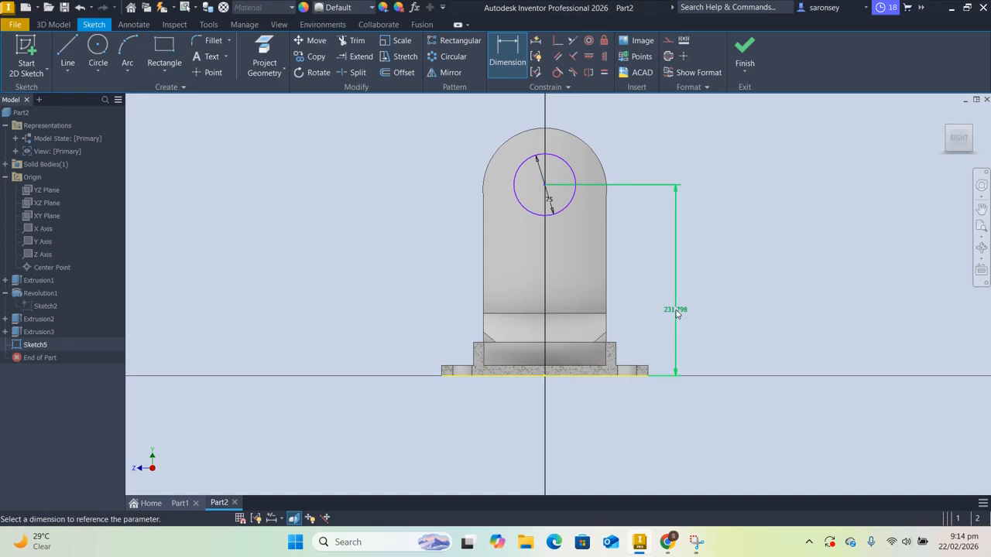
{"action": "left_click", "coordinate": [676, 312]}
{"action": "type", "text": "2"}
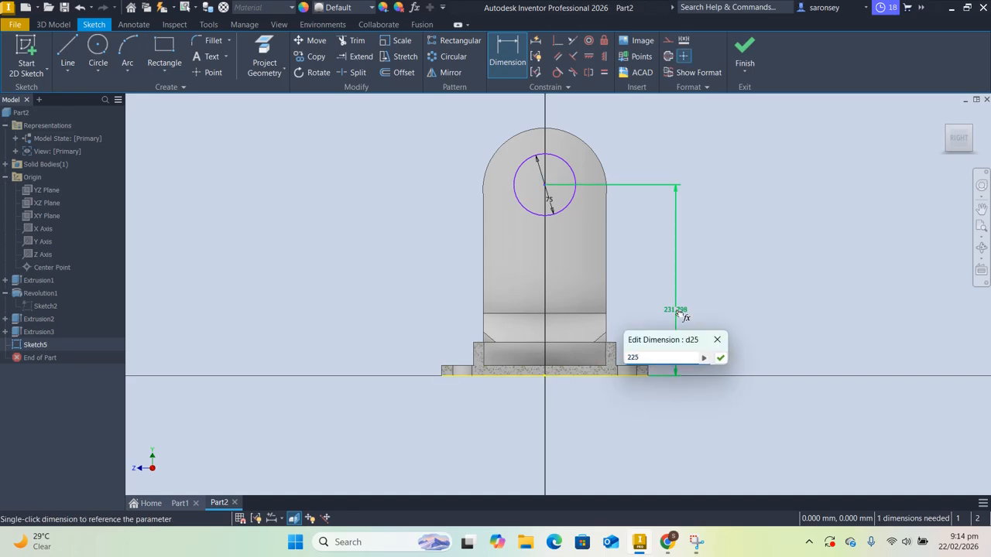
{"action": "type", "text": "25"}
{"action": "key", "text": "Return"}
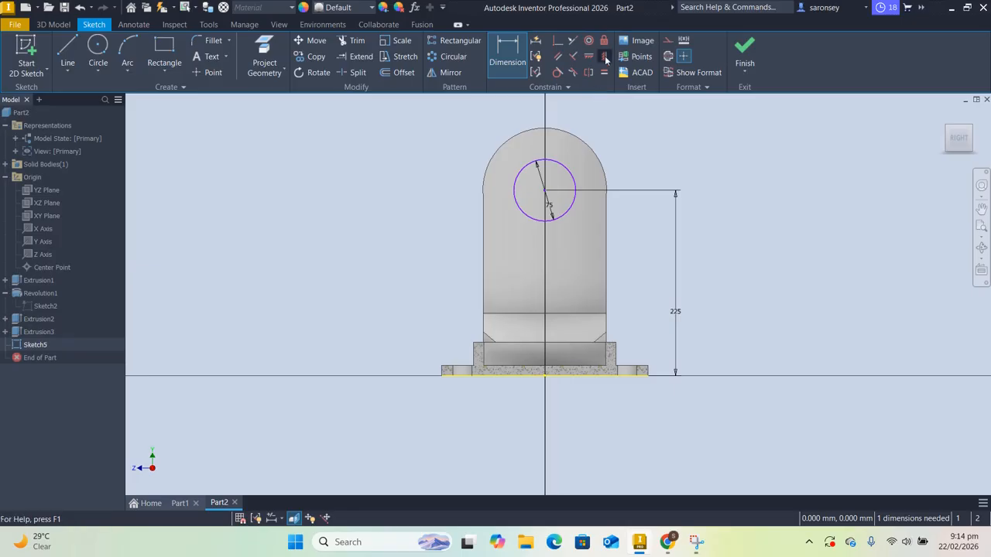
Step: Align the circle's centre with the sketch origin using a Horizontal constraint and finish the sketch
{"action": "left_click", "coordinate": [603, 56]}
{"action": "left_click", "coordinate": [588, 56]}
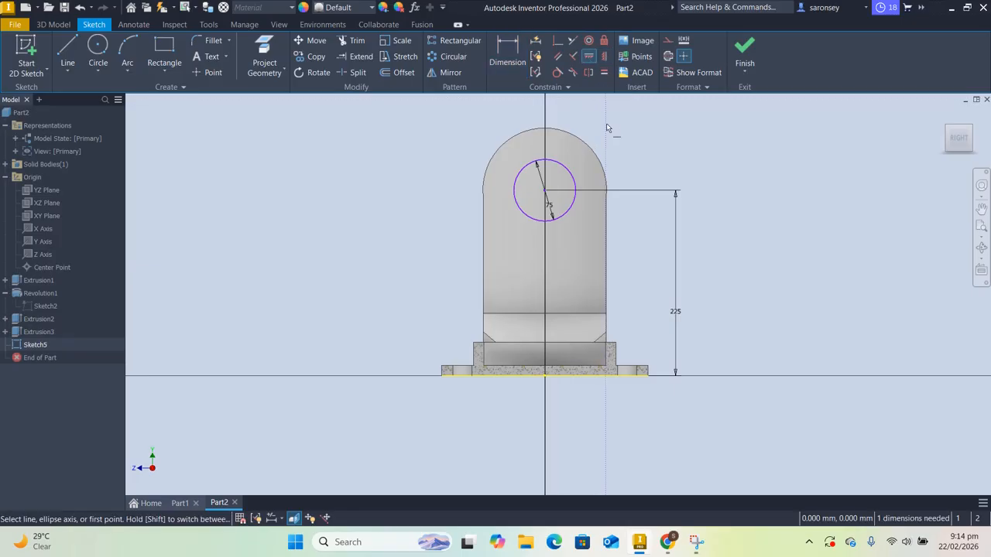
{"action": "left_click", "coordinate": [545, 191]}
{"action": "left_click", "coordinate": [549, 381]}
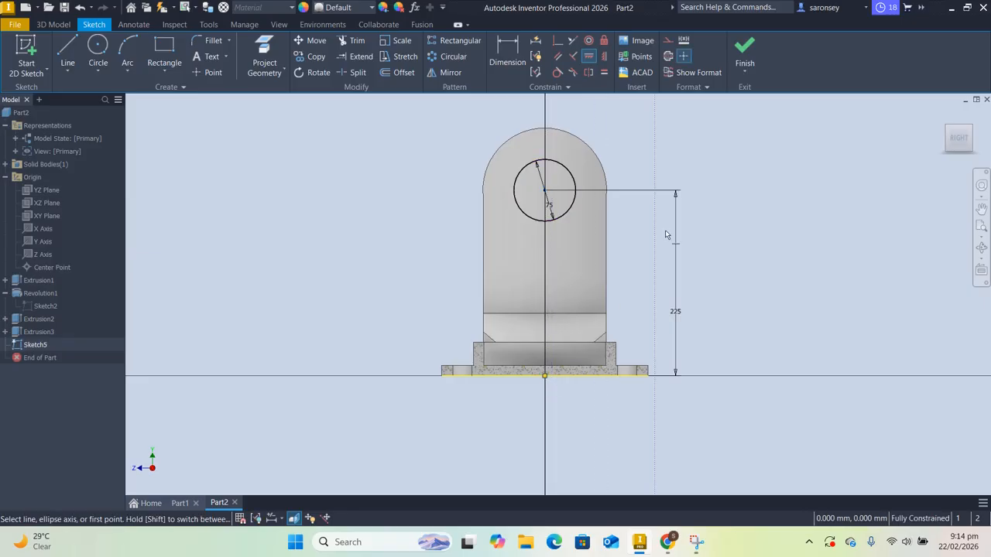
{"action": "left_click", "coordinate": [746, 51]}
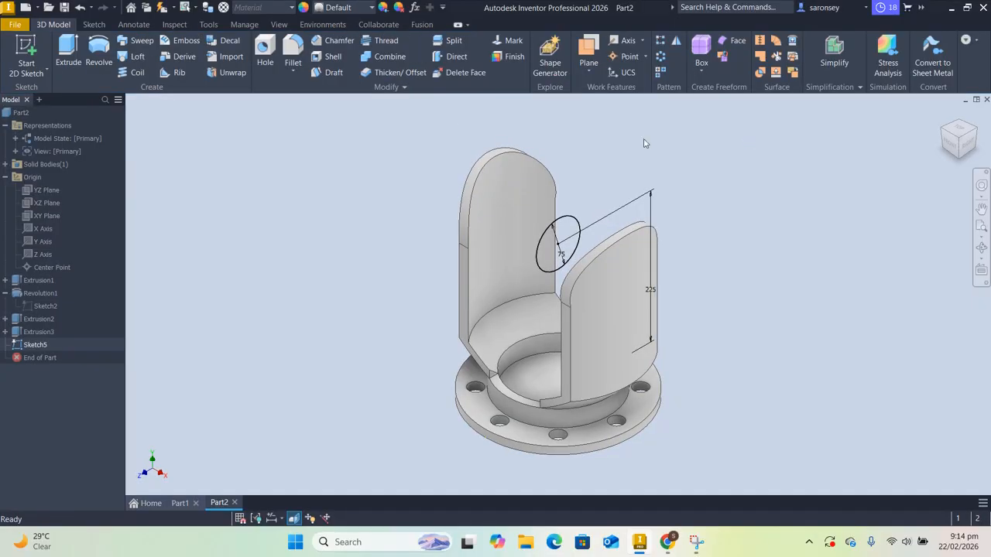
Step: Extrude the 75 mm circle as a symmetric cut through all, making a hole in both arched walls
{"action": "left_click", "coordinate": [69, 53]}
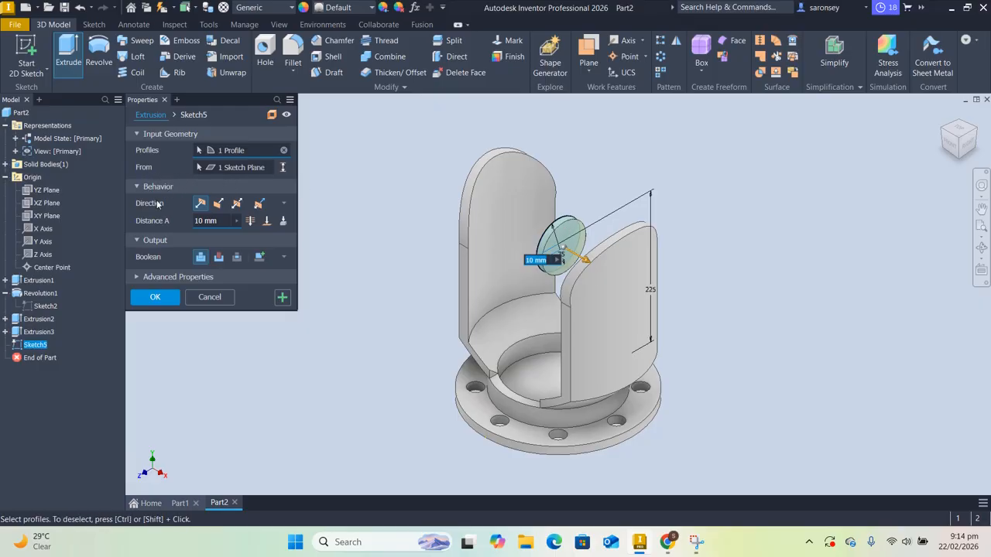
{"action": "left_click", "coordinate": [237, 204]}
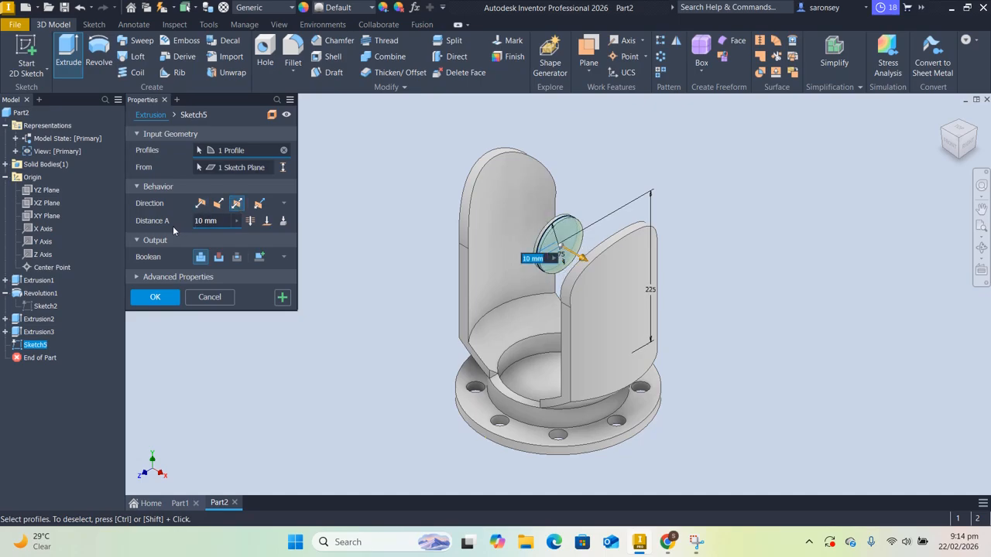
{"action": "left_click", "coordinate": [250, 223]}
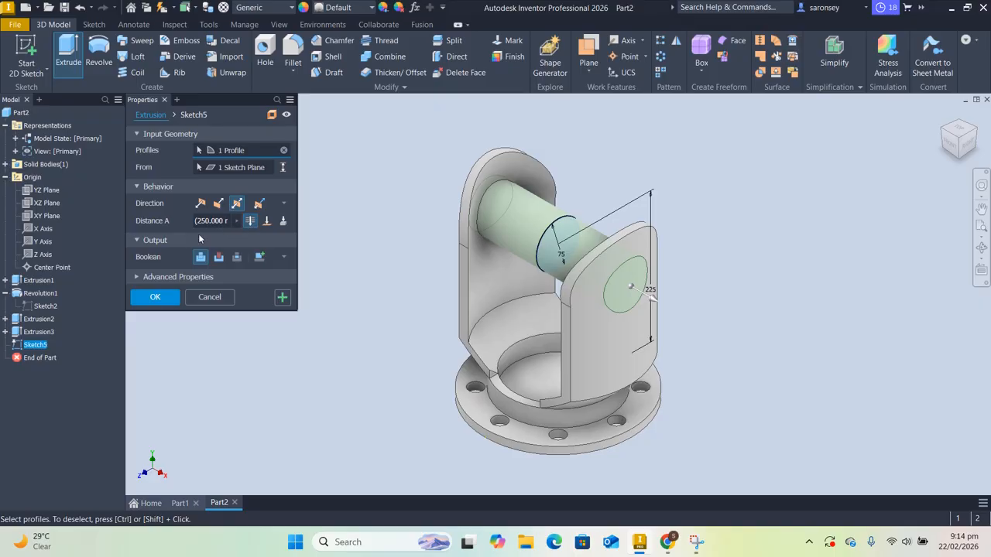
{"action": "left_click", "coordinate": [216, 259]}
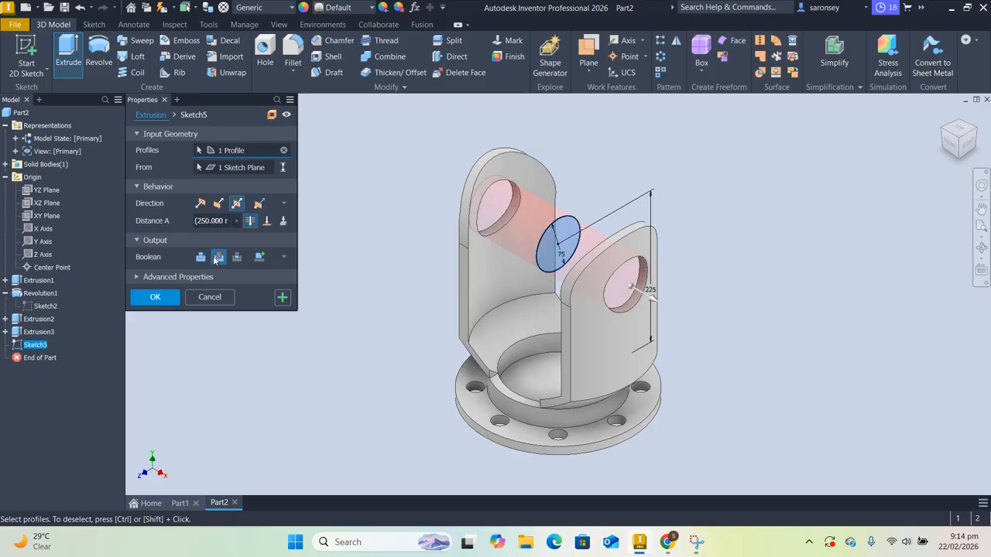
{"action": "left_click", "coordinate": [155, 296]}
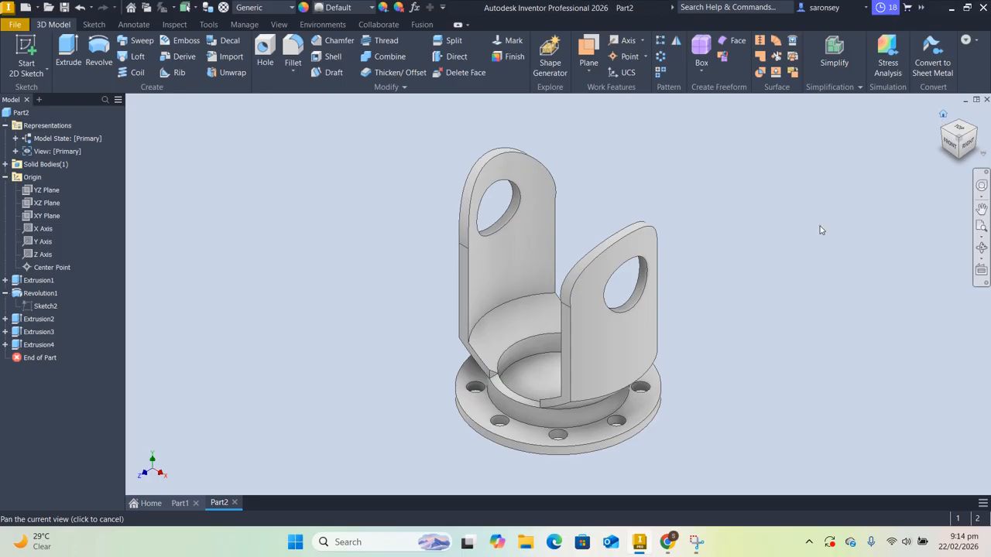
{"action": "key", "text": "F4"}
{"action": "mouse_move", "coordinate": [789, 252]}
{"action": "left_mouse_down"}
{"action": "mouse_move", "coordinate": [781, 296]}
{"action": "mouse_move", "coordinate": [823, 254]}
{"action": "mouse_move", "coordinate": [785, 281]}
{"action": "mouse_move", "coordinate": [712, 255]}
{"action": "mouse_move", "coordinate": [779, 212]}
{"action": "mouse_move", "coordinate": [878, 200]}
{"action": "mouse_move", "coordinate": [871, 179]}
{"action": "mouse_move", "coordinate": [732, 219]}
{"action": "mouse_move", "coordinate": [758, 292]}
{"action": "left_mouse_up"}
{"action": "key", "text": "F4"}
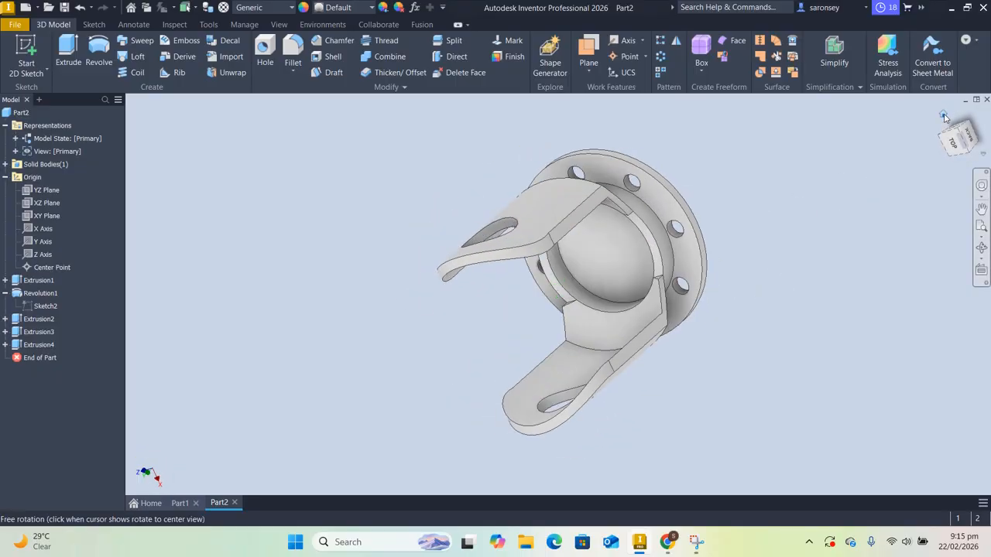
Step: Apply the Galvanized appearance to the whole part
{"action": "left_click", "coordinate": [944, 115]}
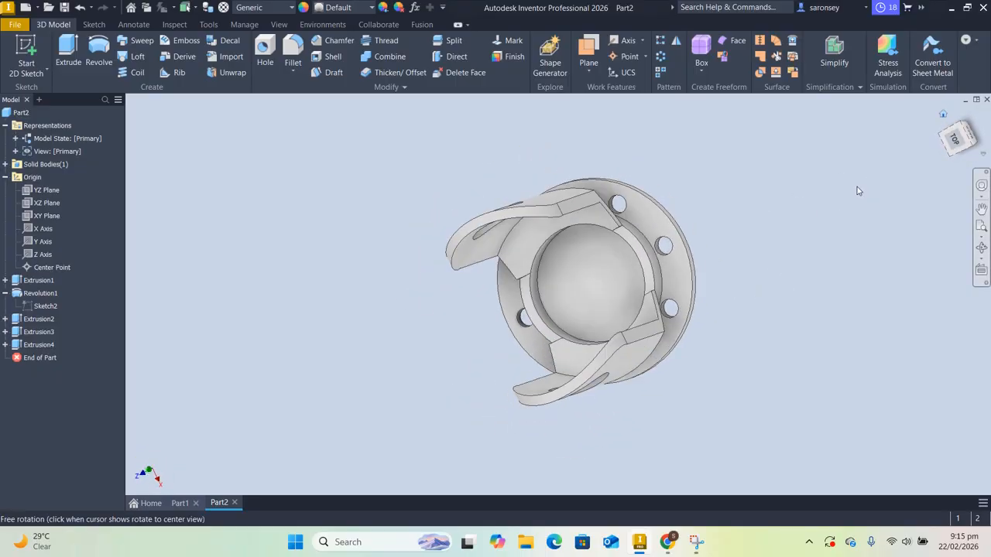
{"action": "left_click", "coordinate": [371, 8]}
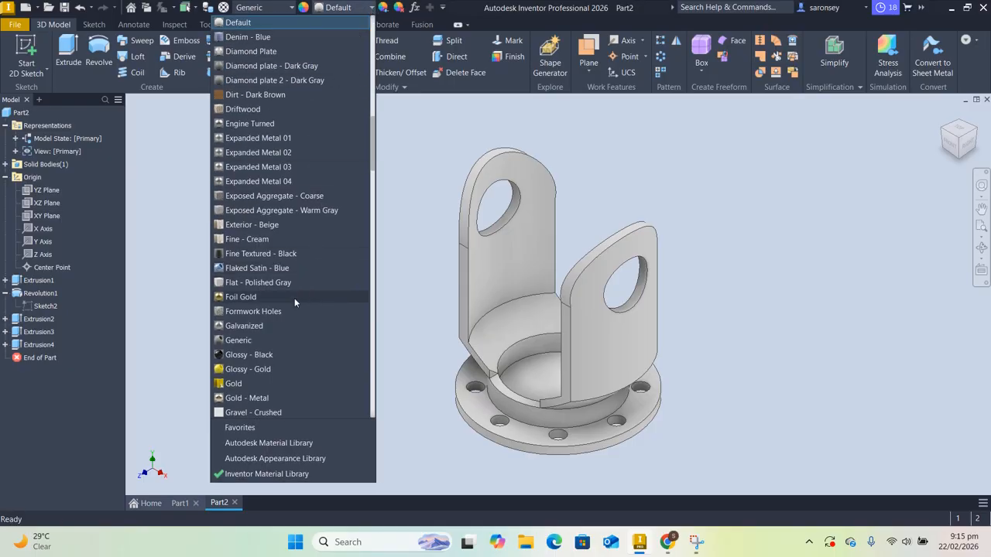
{"action": "left_click", "coordinate": [271, 326]}
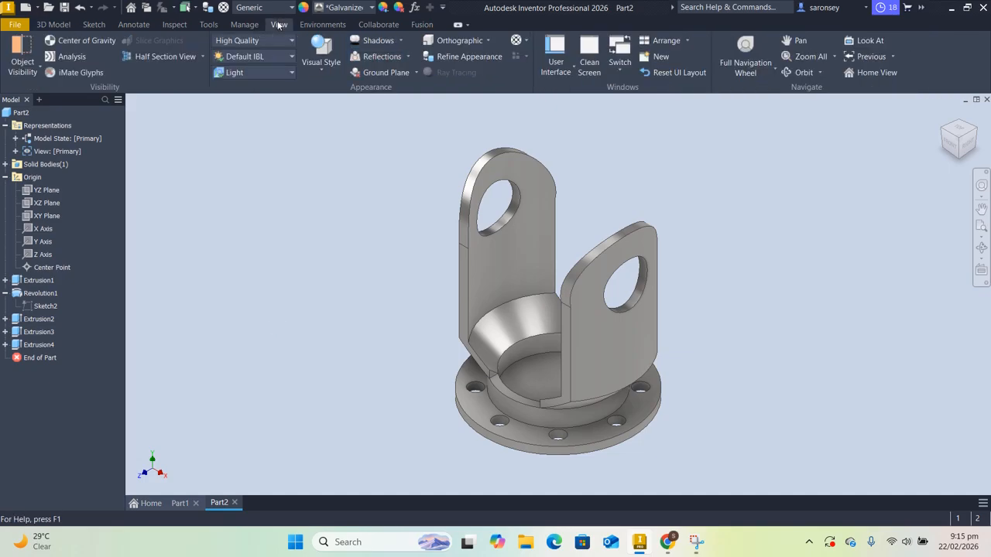
Step: Turn on shadows and reflections for the model display
{"action": "left_click", "coordinate": [372, 45]}
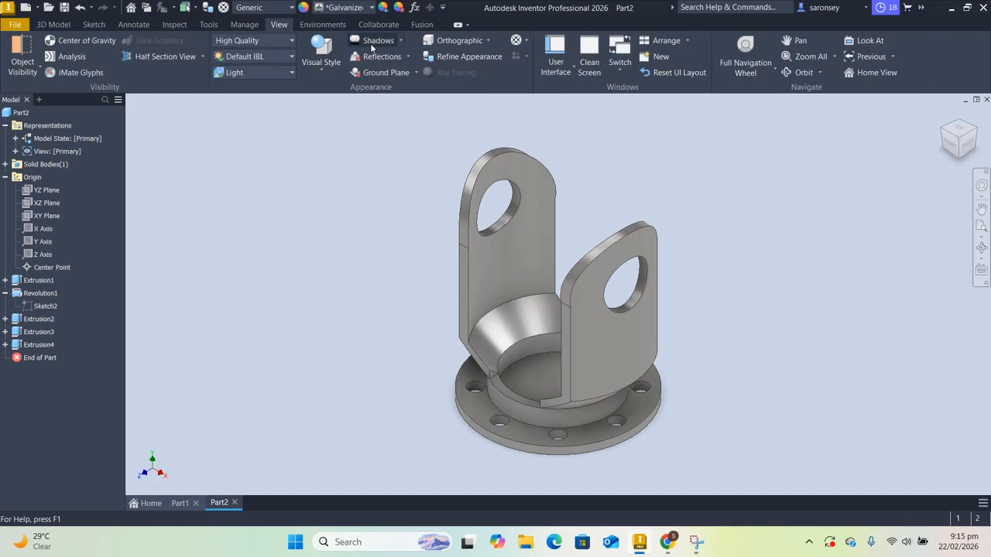
{"action": "left_click", "coordinate": [387, 59]}
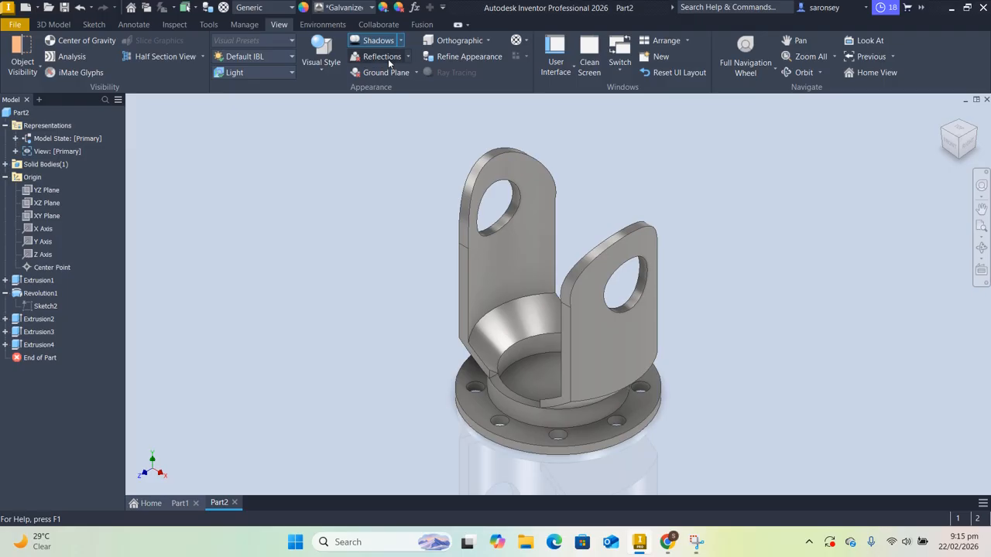
Step: Set the lighting style to Default Lights and the background colour scheme to Presentation
{"action": "left_click", "coordinate": [291, 58]}
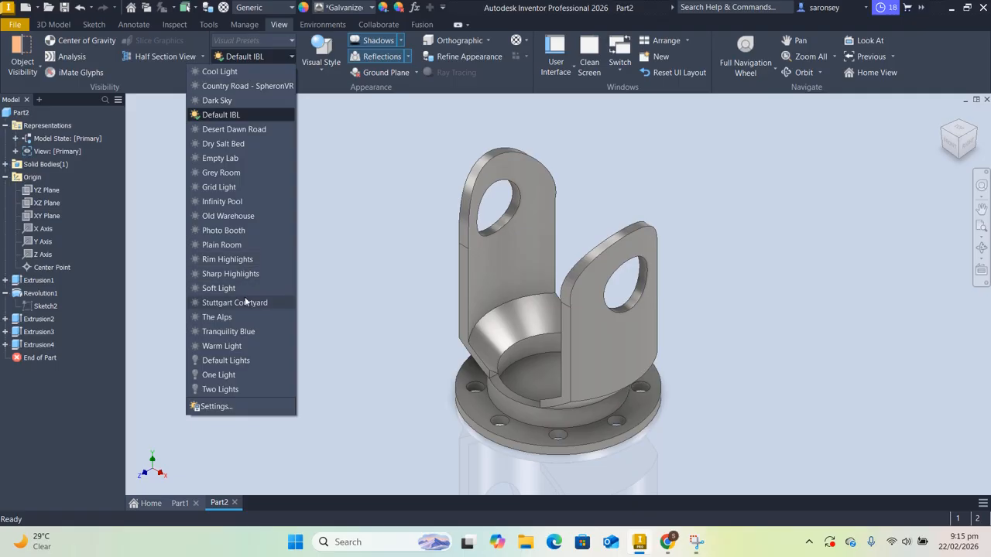
{"action": "left_click", "coordinate": [256, 361]}
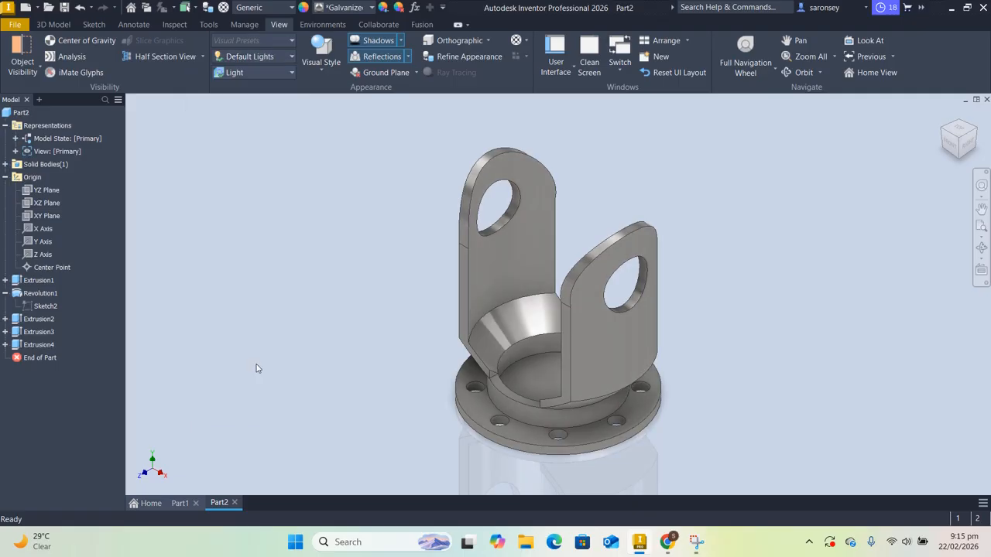
{"action": "left_click", "coordinate": [273, 74]}
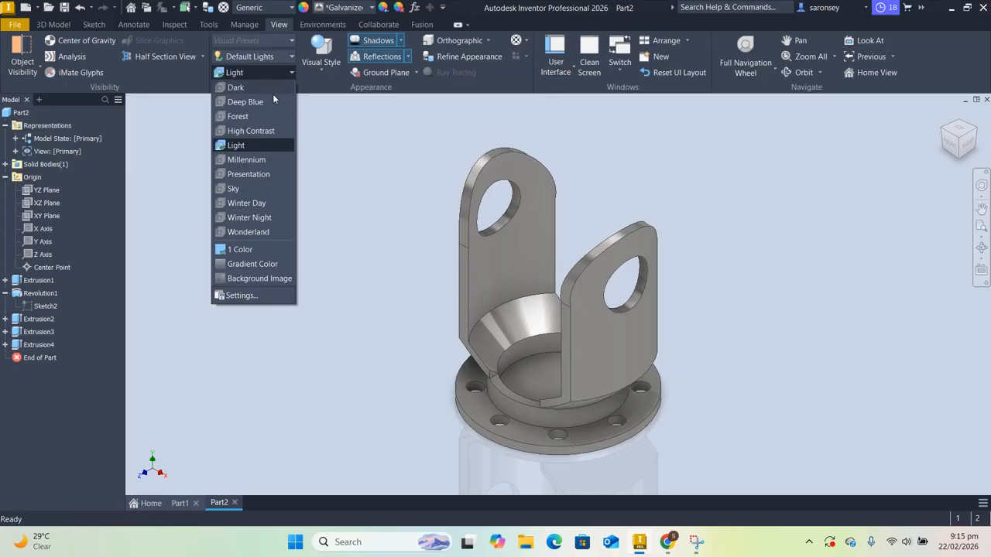
{"action": "left_click", "coordinate": [259, 175]}
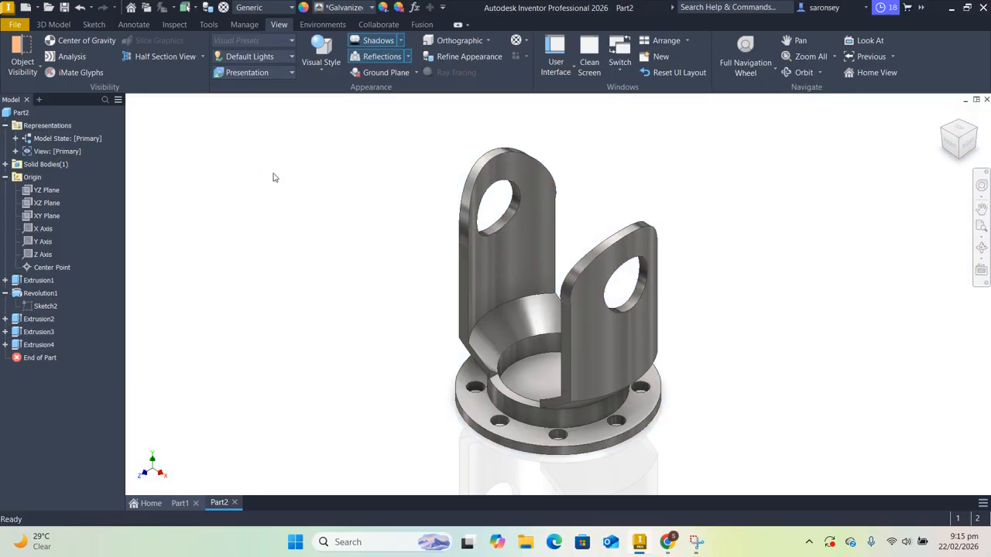
{"action": "mouse_move", "coordinate": [720, 321]}
{"action": "middle_mouse_down", "text": "shift"}
{"action": "mouse_move", "coordinate": [713, 288]}
{"action": "mouse_move", "coordinate": [774, 292]}
{"action": "mouse_move", "coordinate": [763, 351]}
{"action": "mouse_move", "coordinate": [791, 282]}
{"action": "mouse_move", "coordinate": [802, 276]}
{"action": "mouse_move", "coordinate": [734, 263]}
{"action": "mouse_move", "coordinate": [700, 309]}
{"action": "mouse_move", "coordinate": [728, 310]}
{"action": "mouse_move", "coordinate": [797, 295]}
{"action": "mouse_move", "coordinate": [731, 292]}
{"action": "mouse_move", "coordinate": [725, 277]}
{"action": "mouse_move", "coordinate": [692, 263]}
{"action": "mouse_move", "coordinate": [615, 272]}
{"action": "middle_mouse_up", "text": "shift"}
{"action": "mouse_move", "coordinate": [927, 135]}
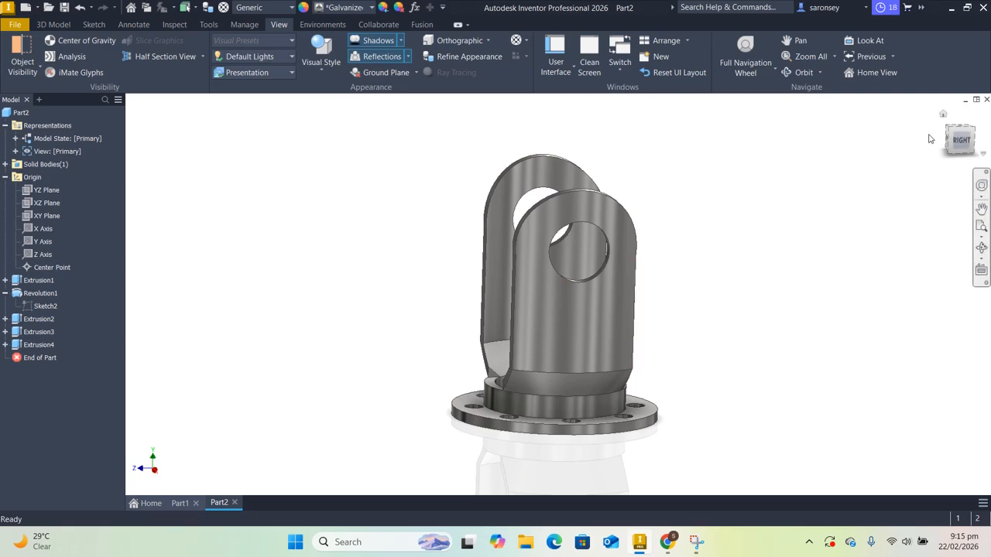
{"action": "left_click", "coordinate": [941, 117]}
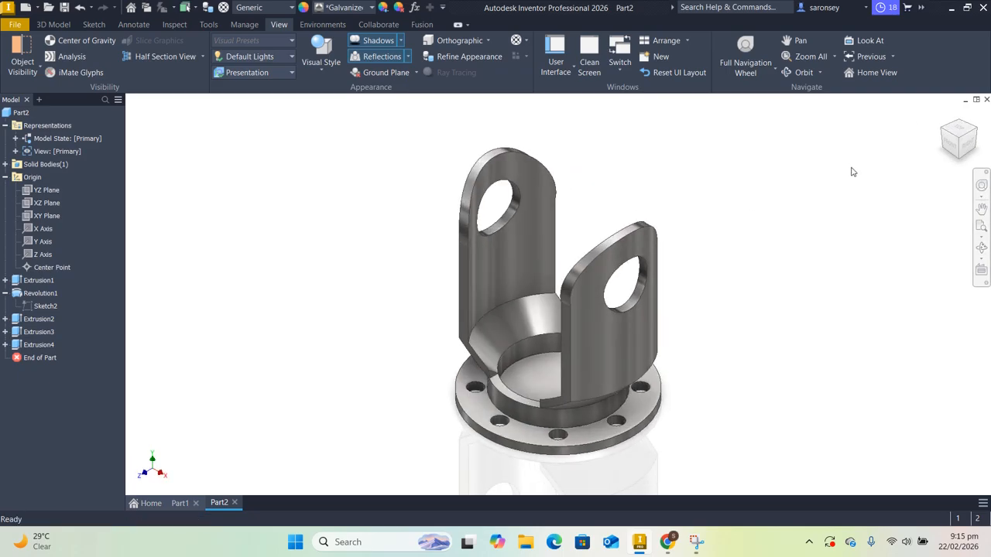